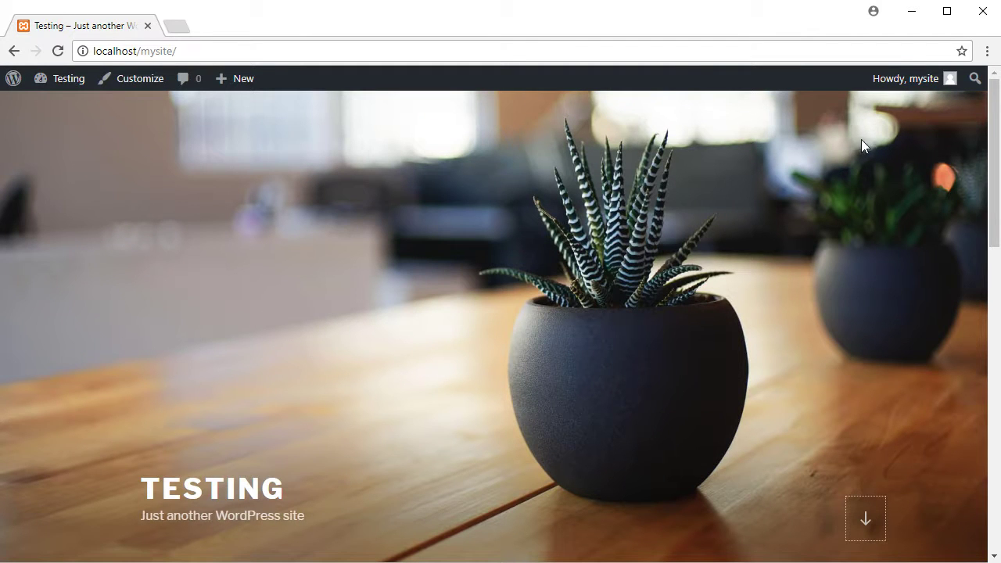
Step: Open the admin dashboard of the Testing site
{"action": "mouse_move", "coordinate": [891, 80]}
{"action": "mouse_move", "coordinate": [241, 86]}
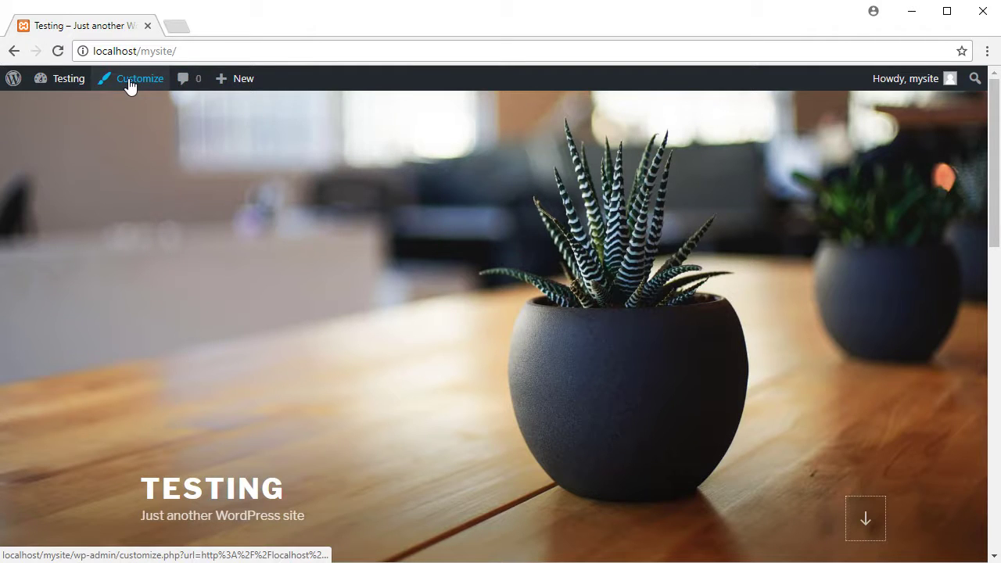
{"action": "mouse_move", "coordinate": [76, 85]}
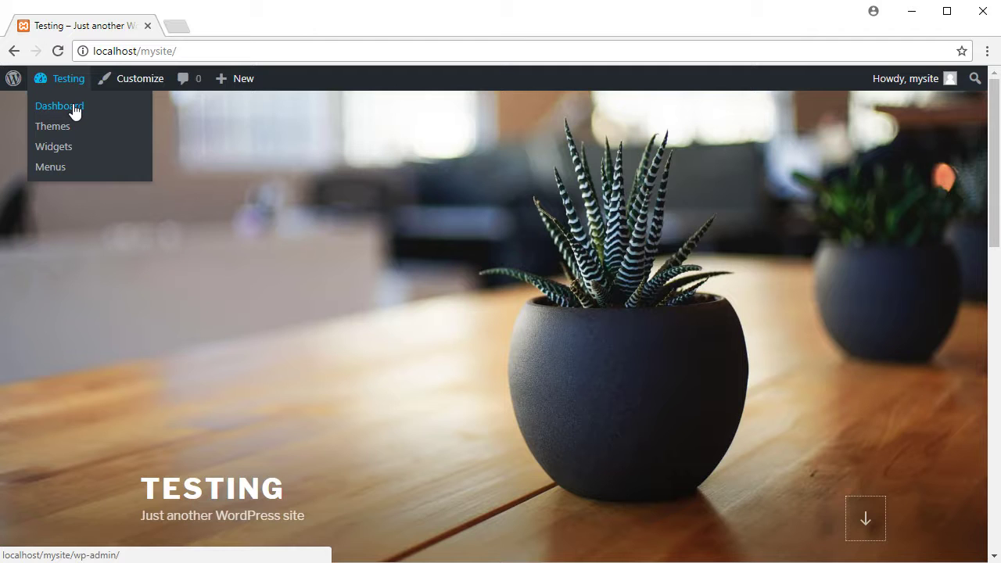
{"action": "left_click", "coordinate": [75, 112]}
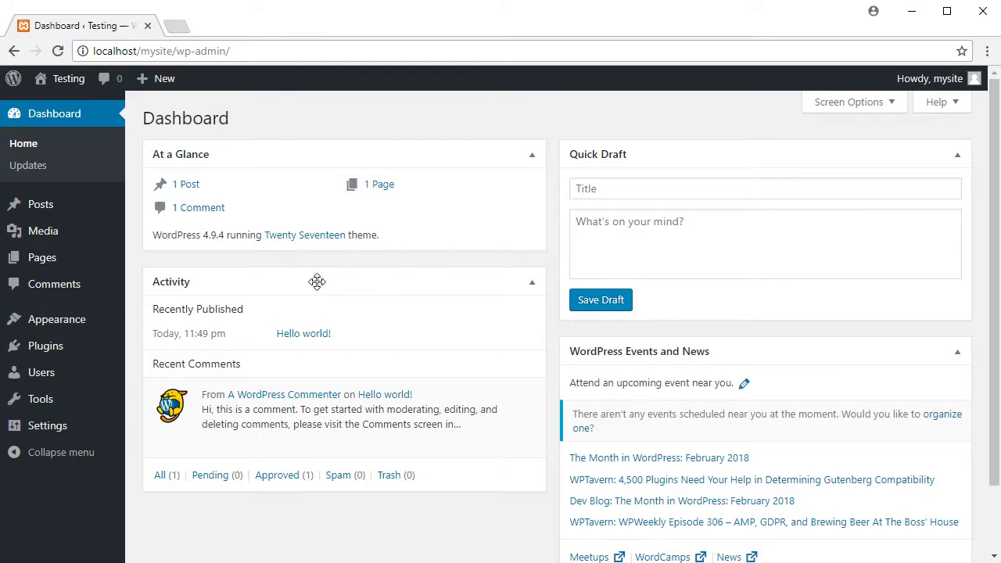
{"action": "mouse_move", "coordinate": [24, 215]}
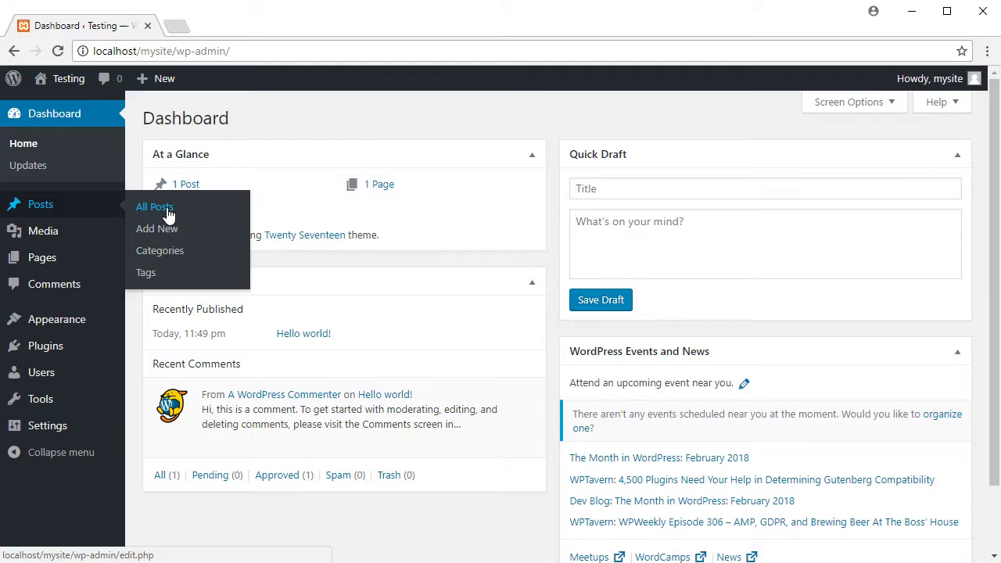
{"action": "mouse_move", "coordinate": [35, 234]}
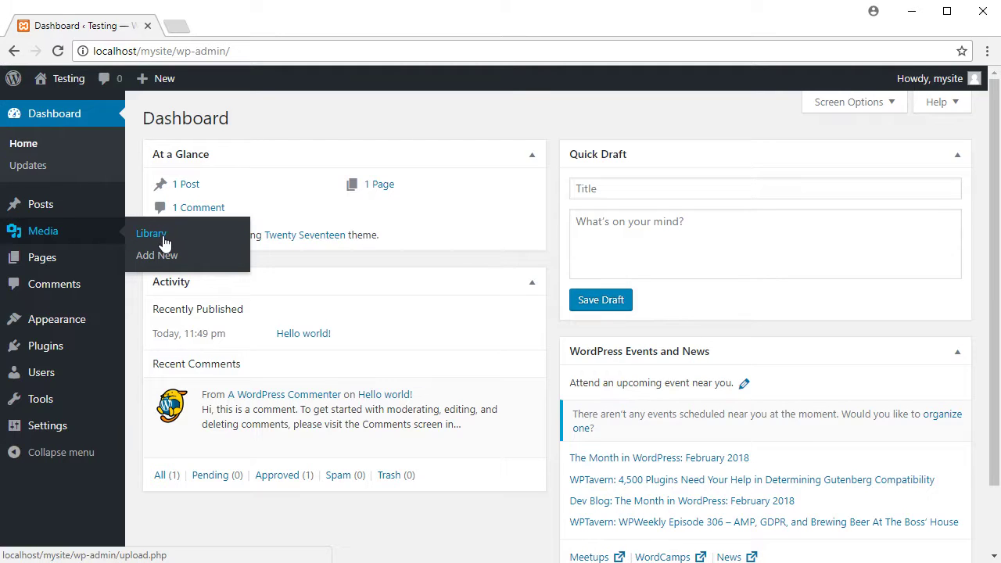
{"action": "mouse_move", "coordinate": [38, 260]}
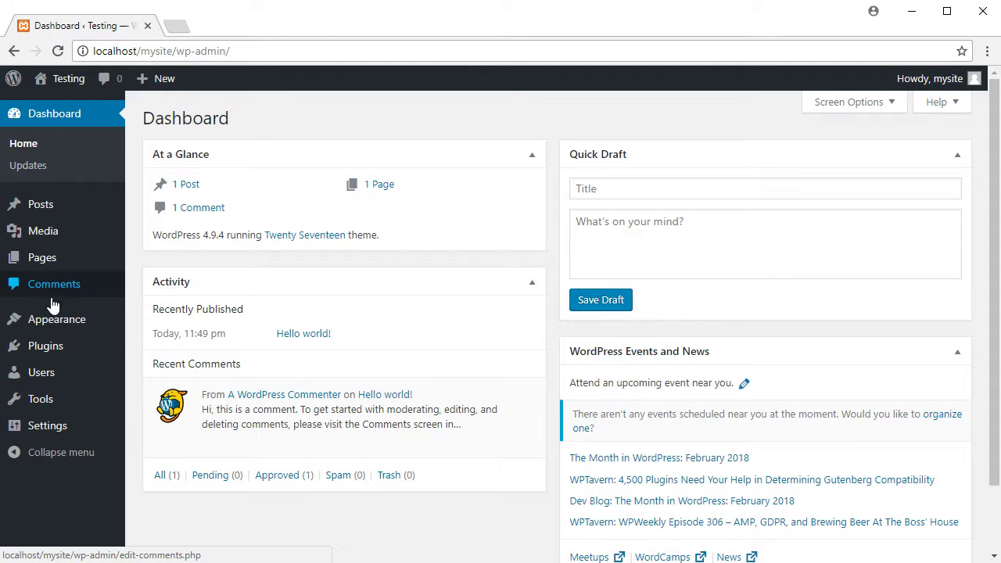
{"action": "mouse_move", "coordinate": [57, 325]}
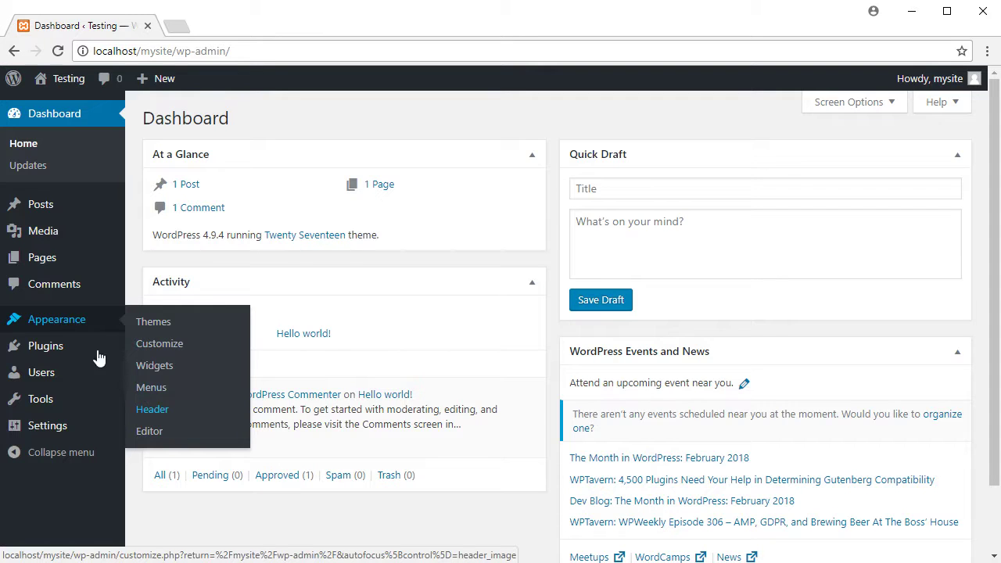
{"action": "mouse_move", "coordinate": [45, 347]}
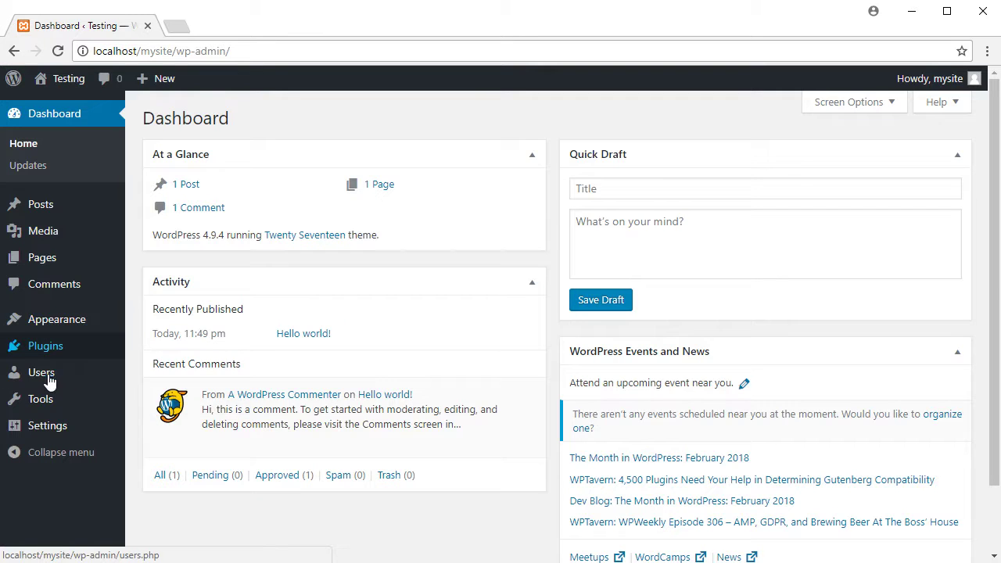
{"action": "mouse_move", "coordinate": [49, 379]}
{"action": "mouse_move", "coordinate": [52, 405]}
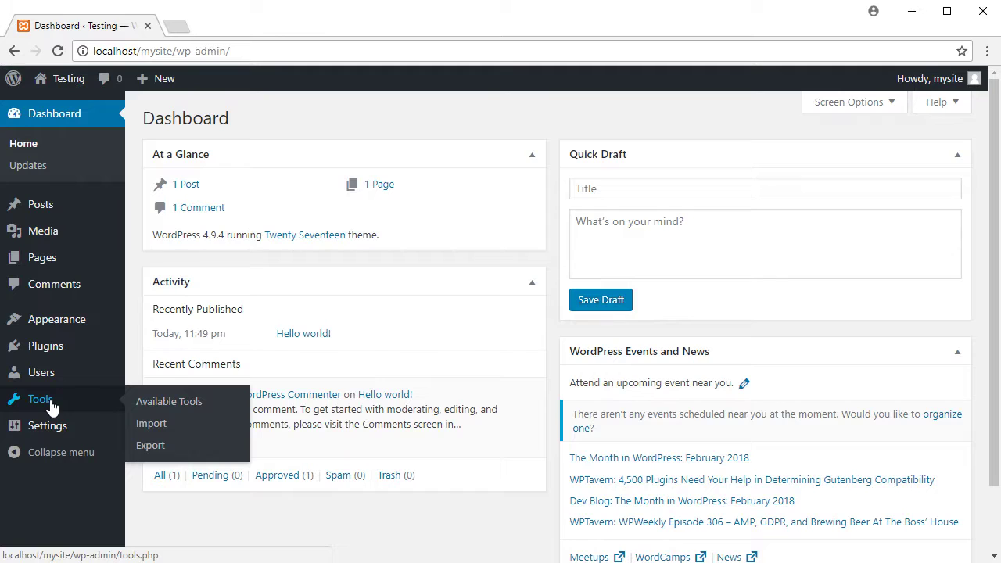
{"action": "mouse_move", "coordinate": [49, 434]}
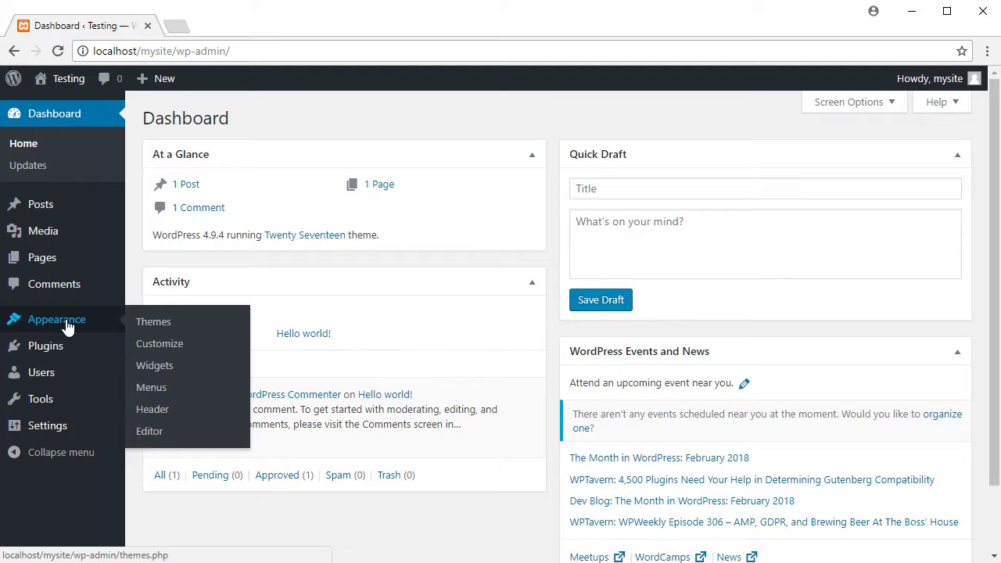
Step: Open the installed themes and activate the Twenty Sixteen theme
{"action": "left_click", "coordinate": [154, 323]}
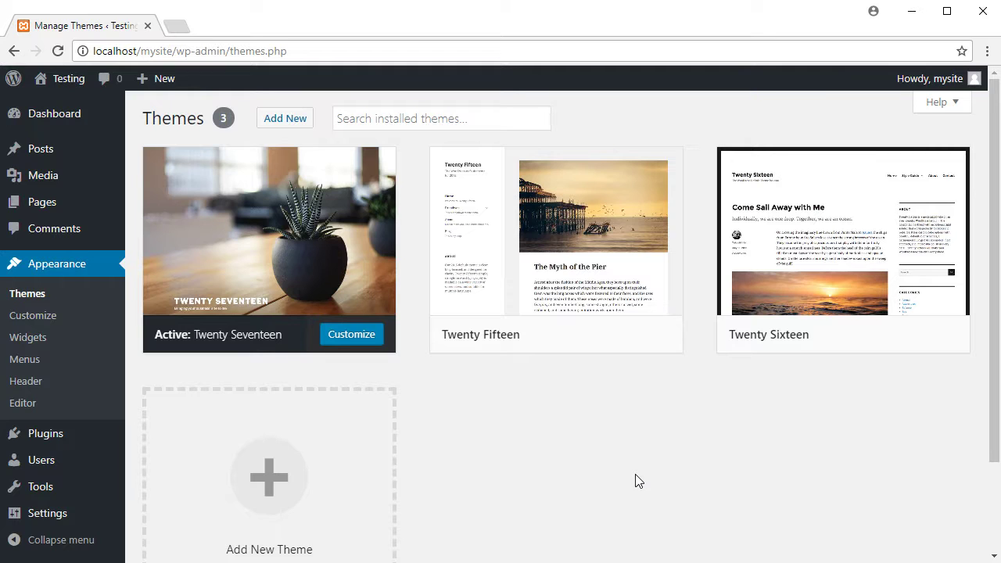
{"action": "mouse_move", "coordinate": [837, 283]}
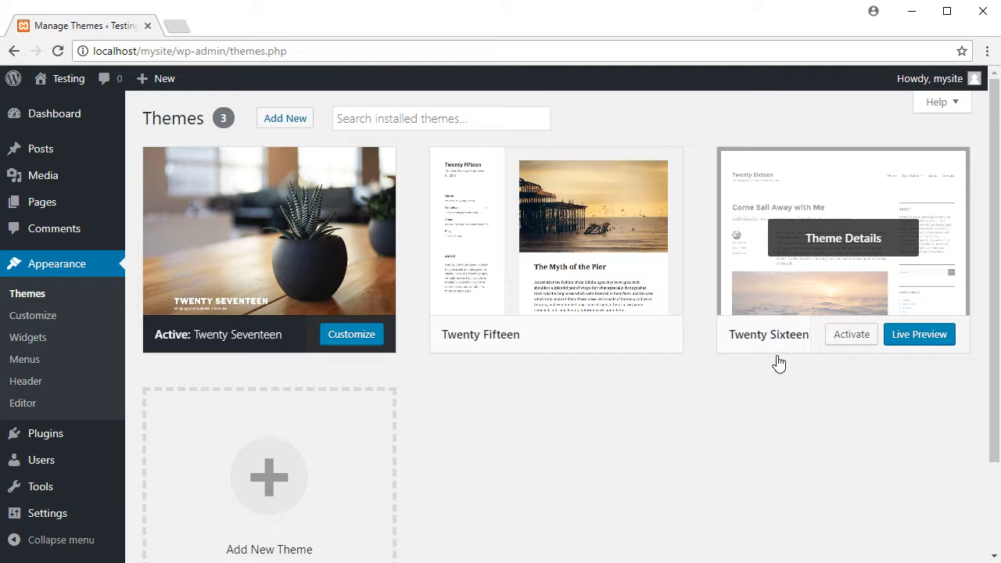
{"action": "left_click", "coordinate": [850, 334]}
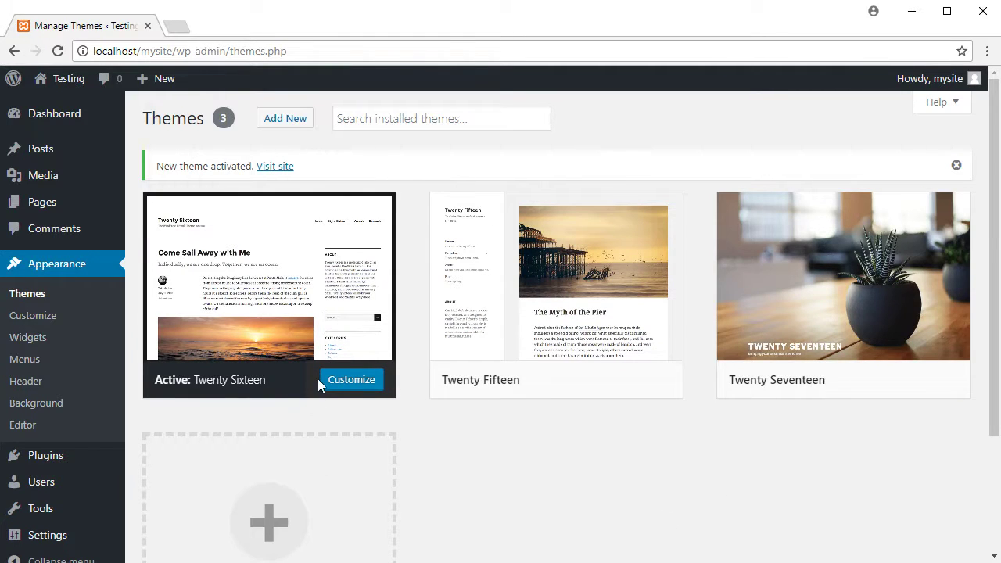
Step: Visit the live site and look over the homepage's appearance with the Twenty Sixteen theme
{"action": "mouse_move", "coordinate": [271, 246]}
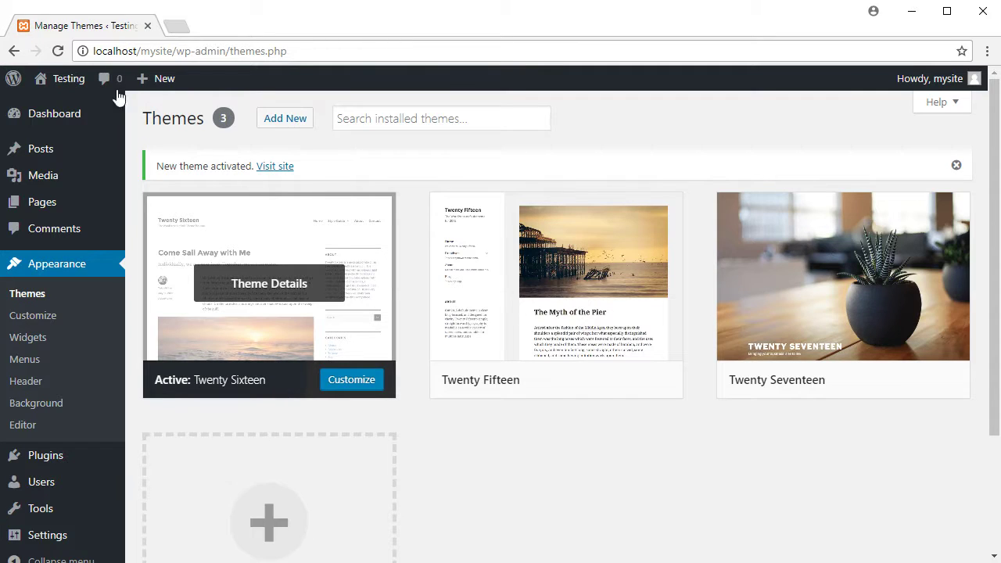
{"action": "mouse_move", "coordinate": [76, 81]}
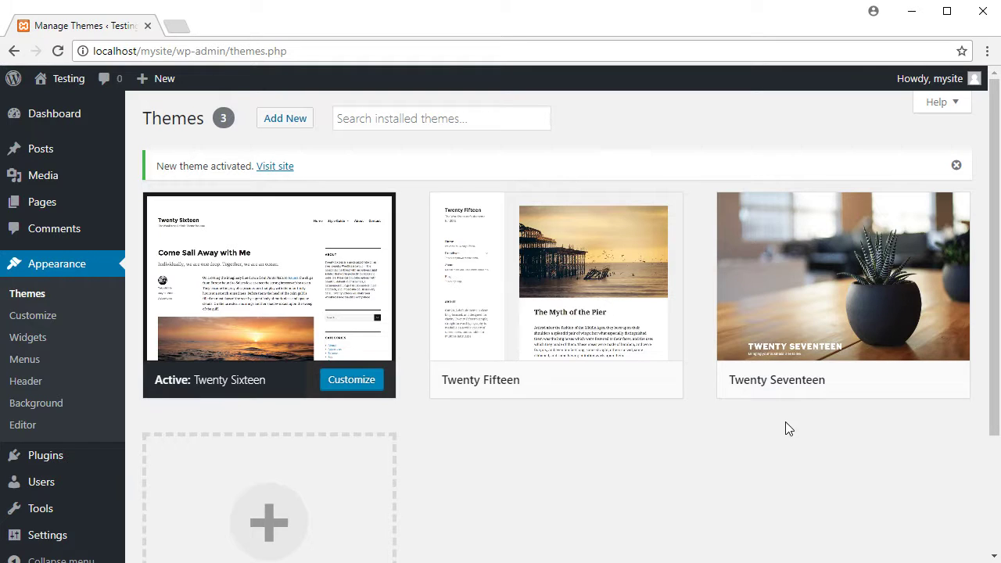
{"action": "mouse_move", "coordinate": [284, 392]}
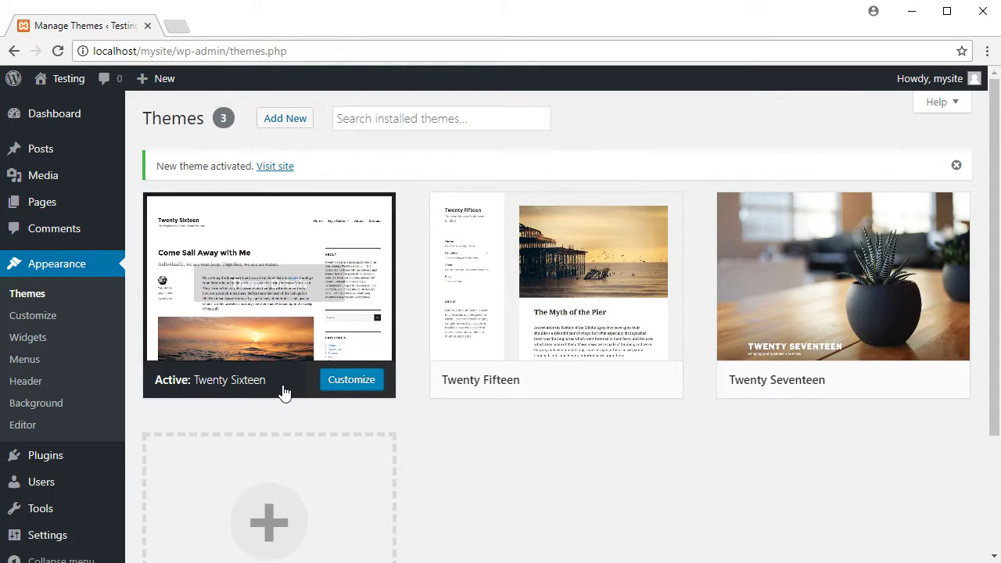
{"action": "left_click", "coordinate": [65, 105]}
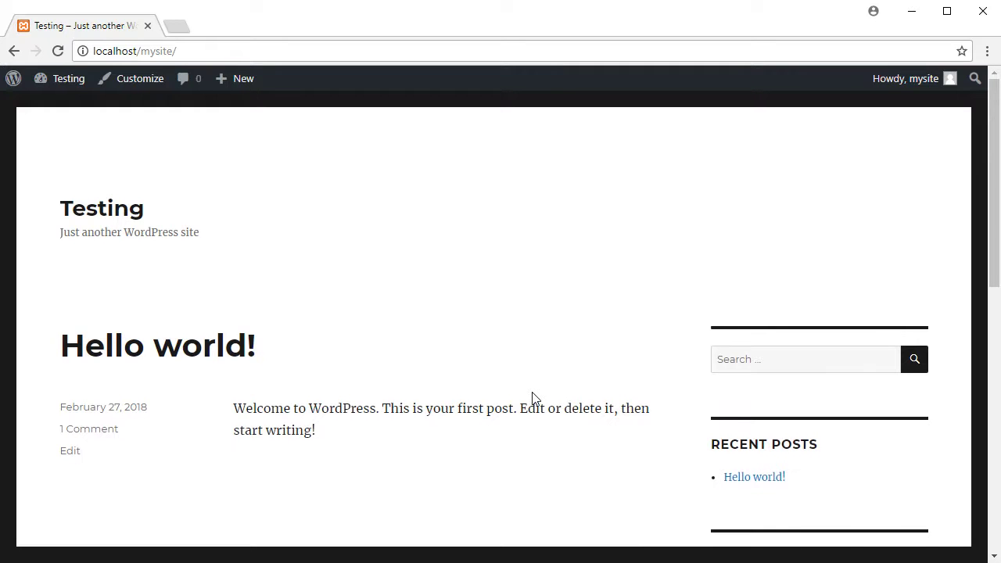
{"action": "scroll", "coordinate": [532, 399], "scroll_direction": "down", "scroll_amount": 8}
{"action": "scroll", "coordinate": [533, 399], "scroll_direction": "up", "scroll_amount": 8}
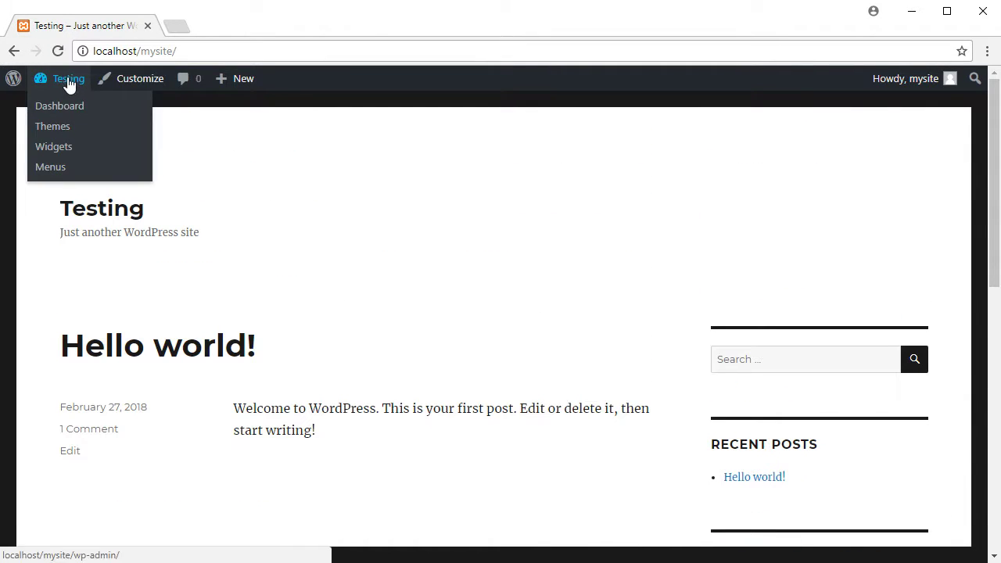
Step: Go back to theme management, start adding a new theme and list the popular themes
{"action": "left_click", "coordinate": [53, 126]}
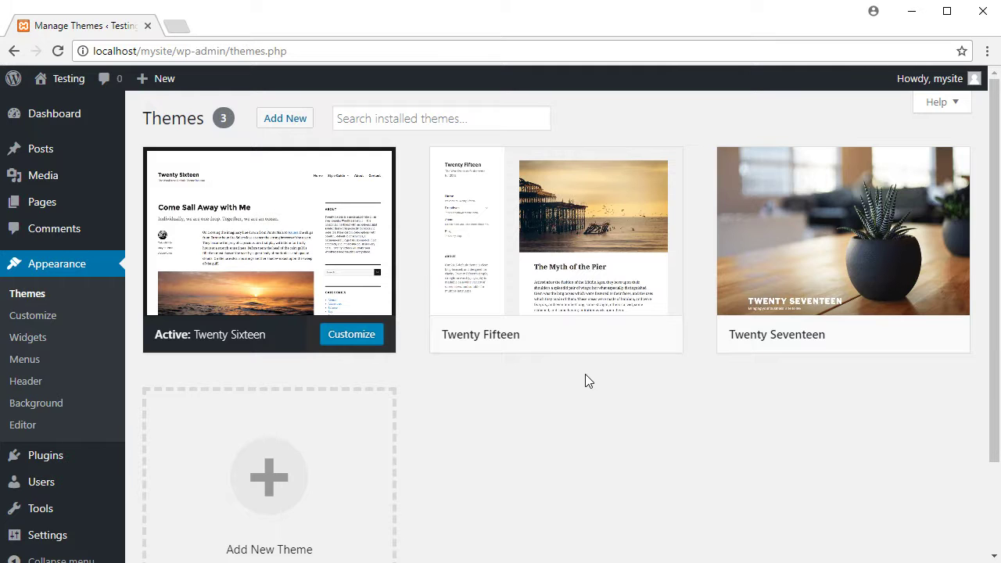
{"action": "scroll", "coordinate": [589, 381], "scroll_direction": "down", "scroll_amount": 1}
{"action": "scroll", "coordinate": [588, 381], "scroll_direction": "up", "scroll_amount": 1}
{"action": "left_click", "coordinate": [292, 126]}
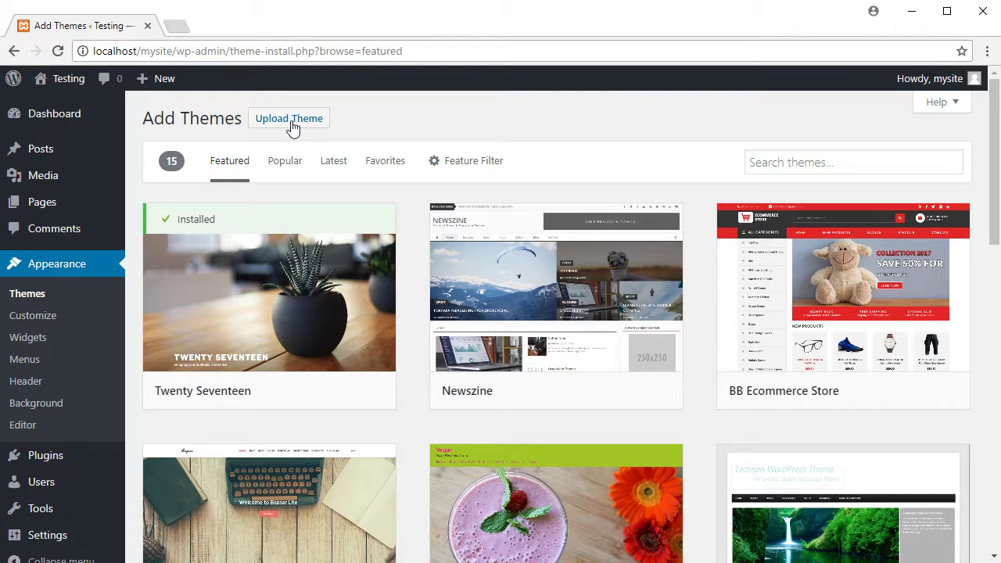
{"action": "left_click", "coordinate": [292, 126]}
{"action": "left_click", "coordinate": [286, 167]}
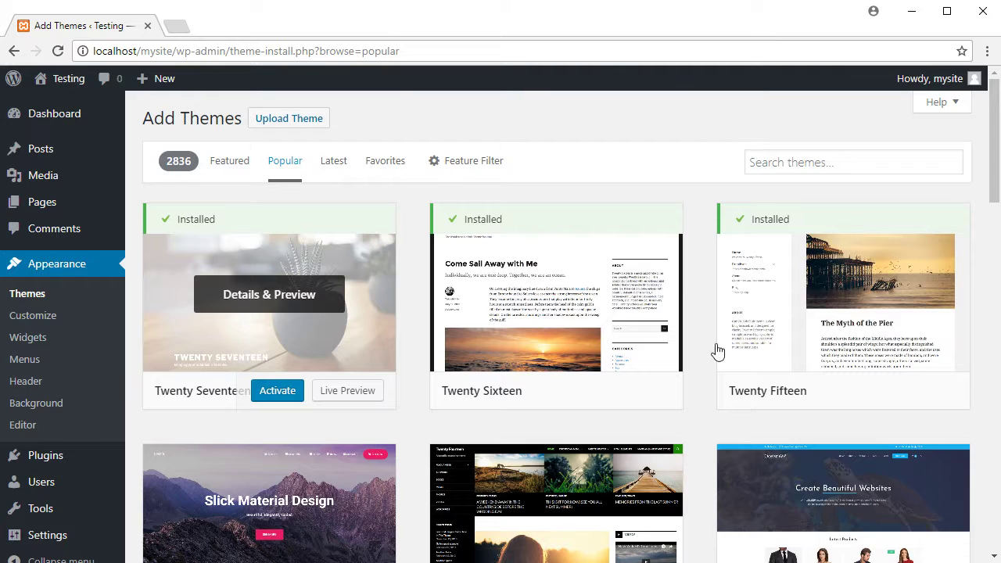
Step: Install the Mesmerize theme from the popular themes and activate it
{"action": "scroll", "coordinate": [529, 454], "scroll_direction": "down", "scroll_amount": 4}
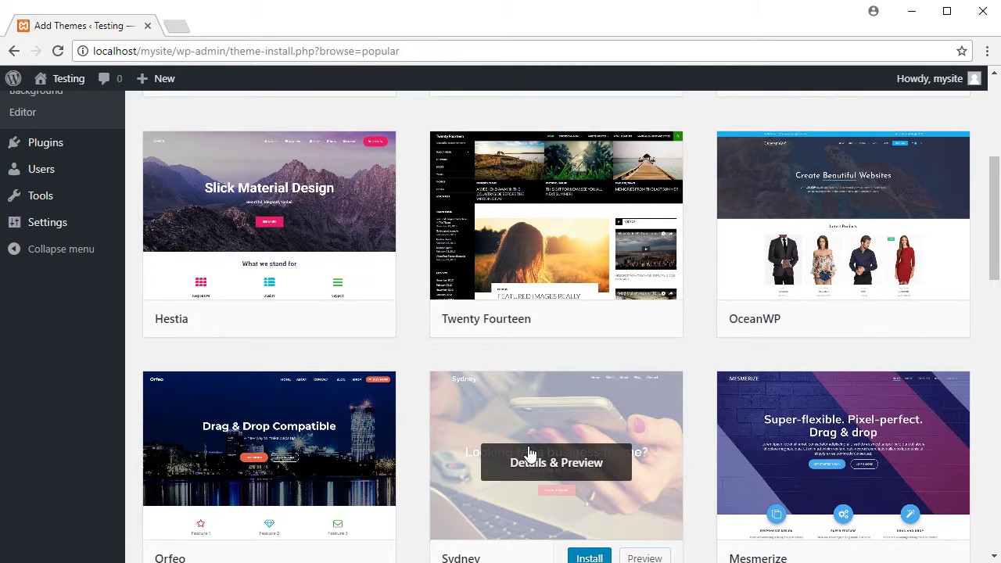
{"action": "scroll", "coordinate": [528, 454], "scroll_direction": "down", "scroll_amount": 2}
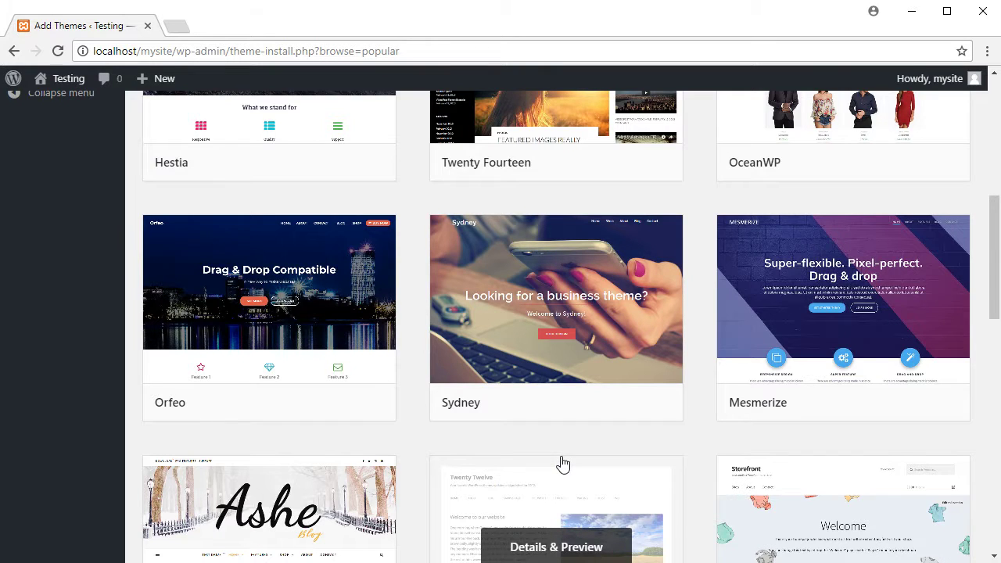
{"action": "scroll", "coordinate": [563, 464], "scroll_direction": "down", "scroll_amount": 1}
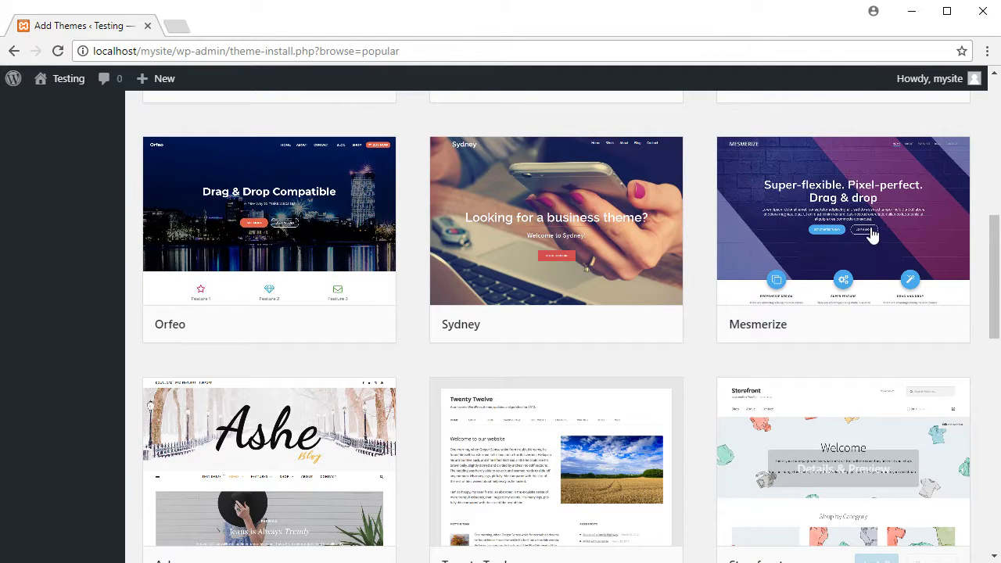
{"action": "mouse_move", "coordinate": [875, 233]}
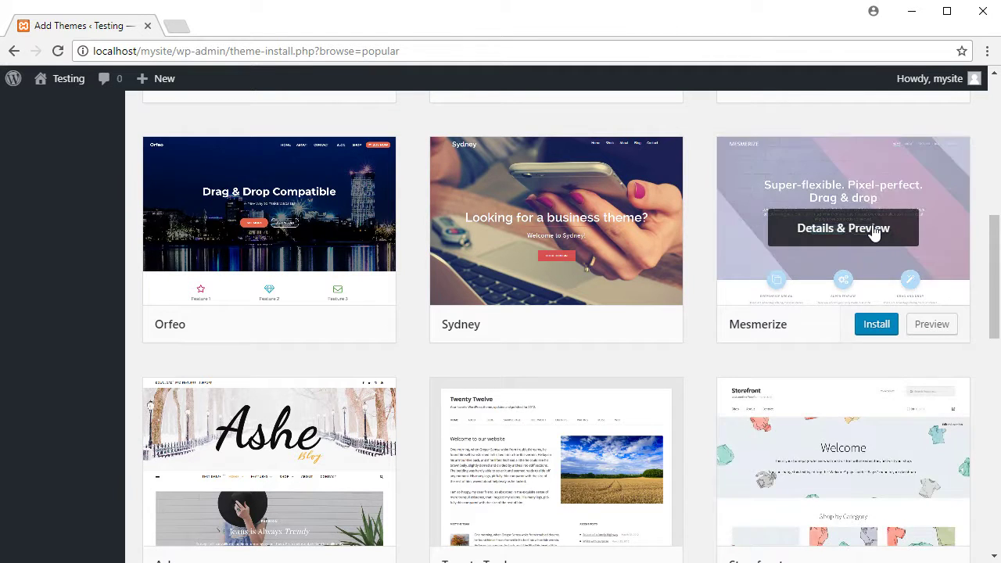
{"action": "left_click", "coordinate": [882, 335]}
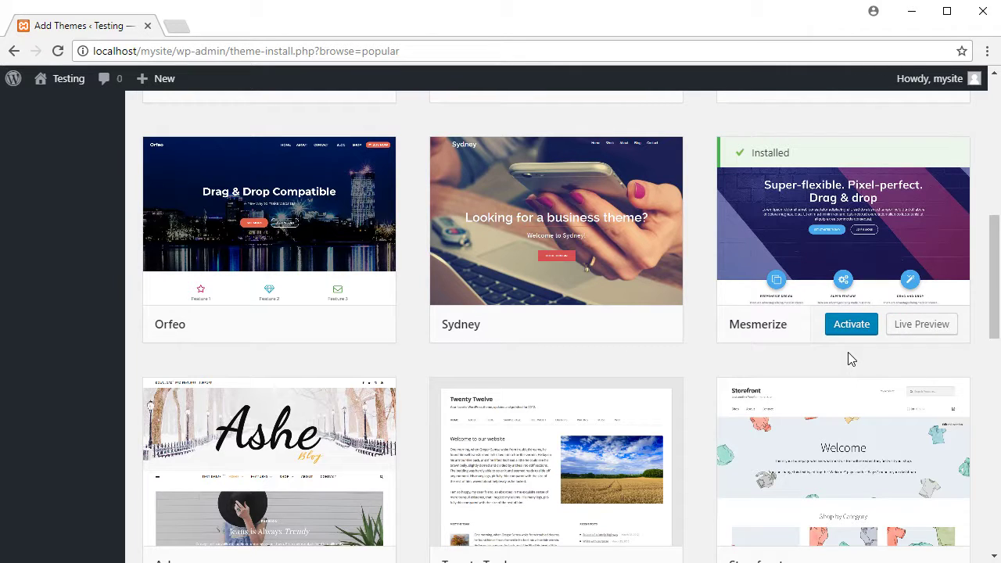
{"action": "left_click", "coordinate": [851, 325]}
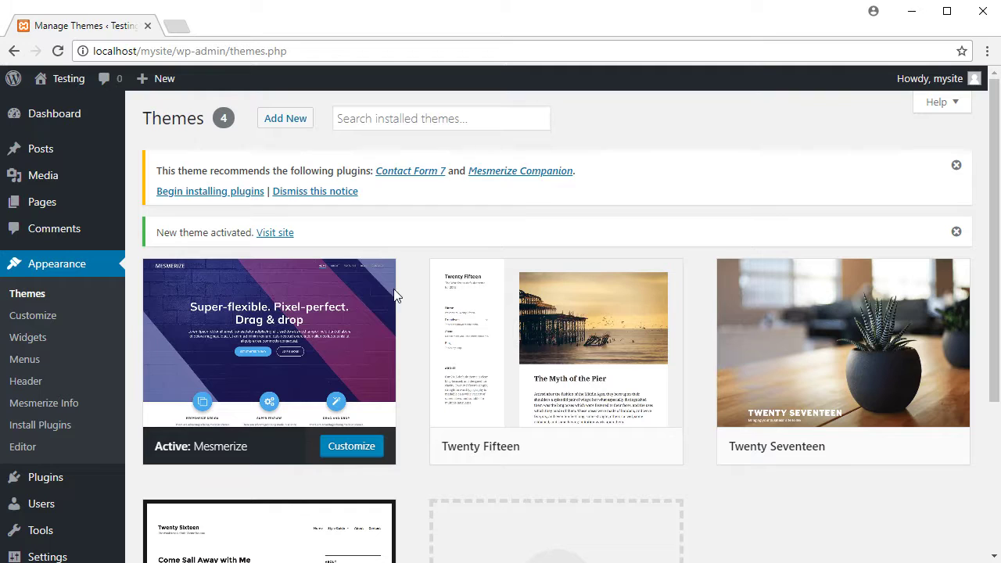
Step: Visit the live site and examine the homepage's header, post area, sidebar and footer with the Mesmerize theme
{"action": "mouse_move", "coordinate": [72, 85]}
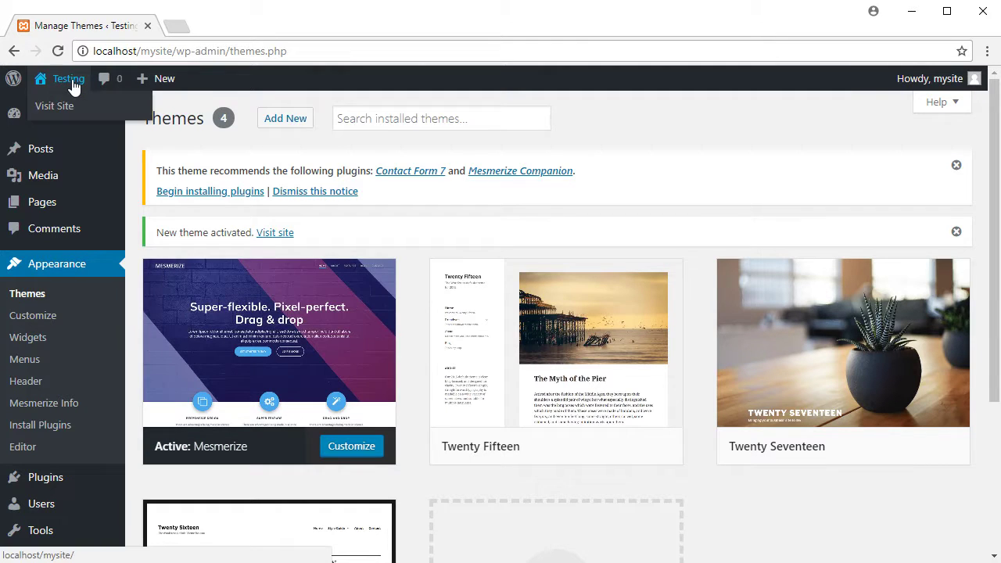
{"action": "left_click", "coordinate": [66, 111]}
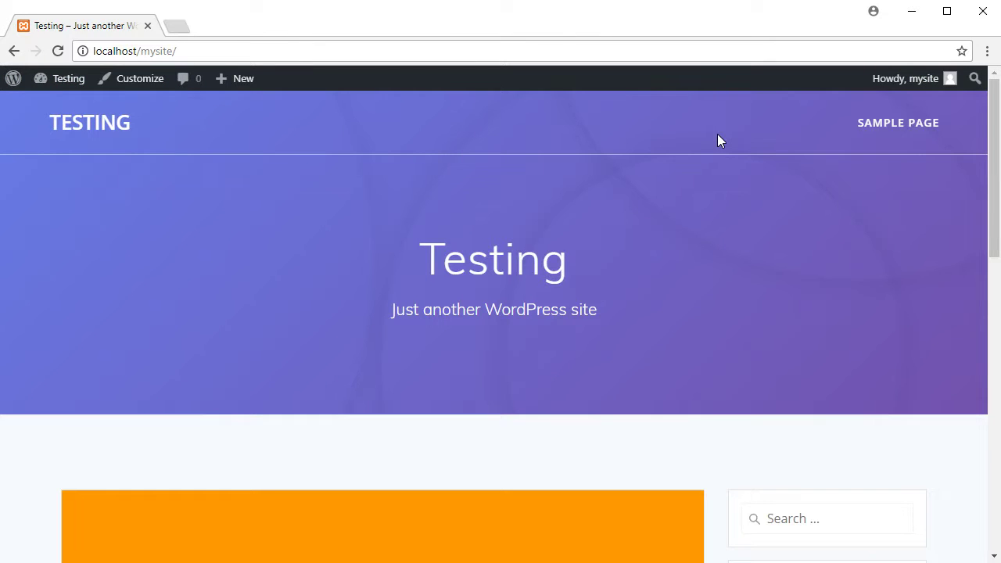
{"action": "scroll", "coordinate": [799, 331], "scroll_direction": "down", "scroll_amount": 7}
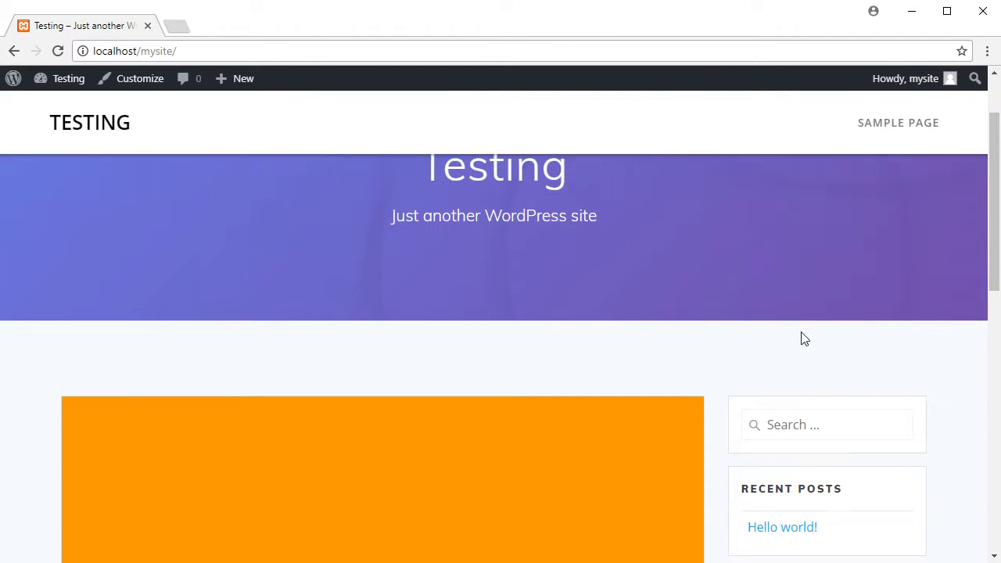
{"action": "scroll", "coordinate": [805, 339], "scroll_direction": "down", "scroll_amount": 3}
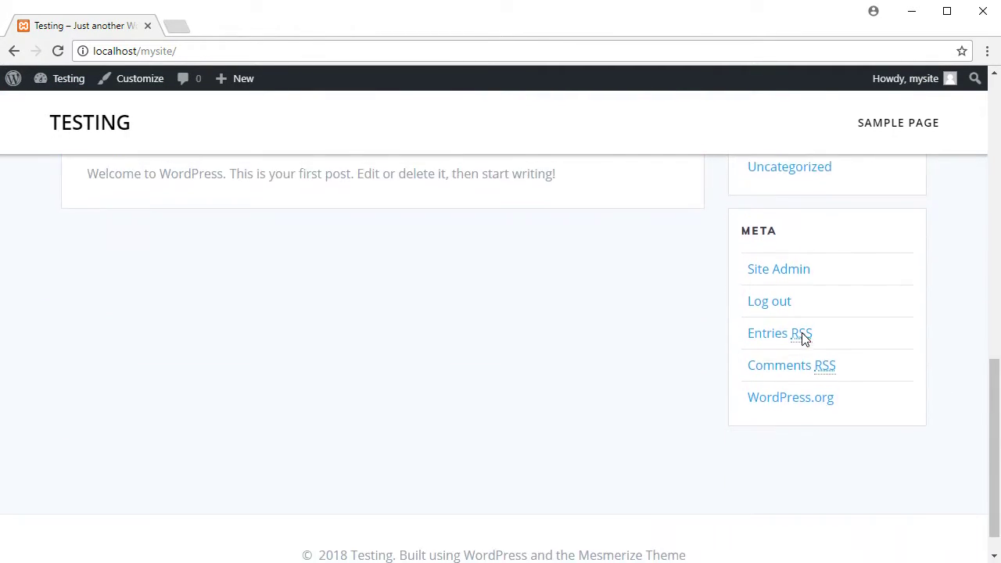
{"action": "scroll", "coordinate": [802, 342], "scroll_direction": "up", "scroll_amount": 8}
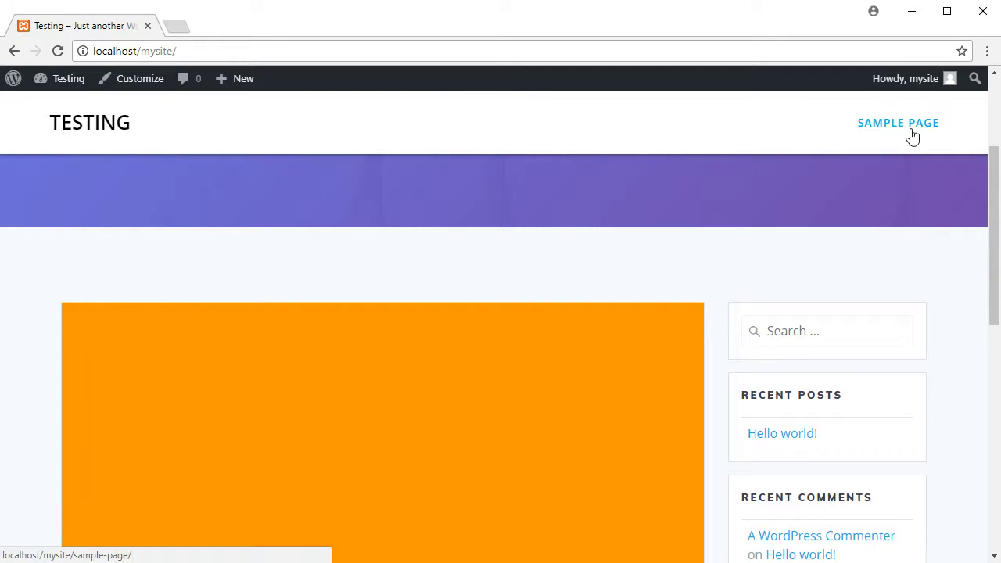
{"action": "scroll", "coordinate": [933, 408], "scroll_direction": "down", "scroll_amount": 4}
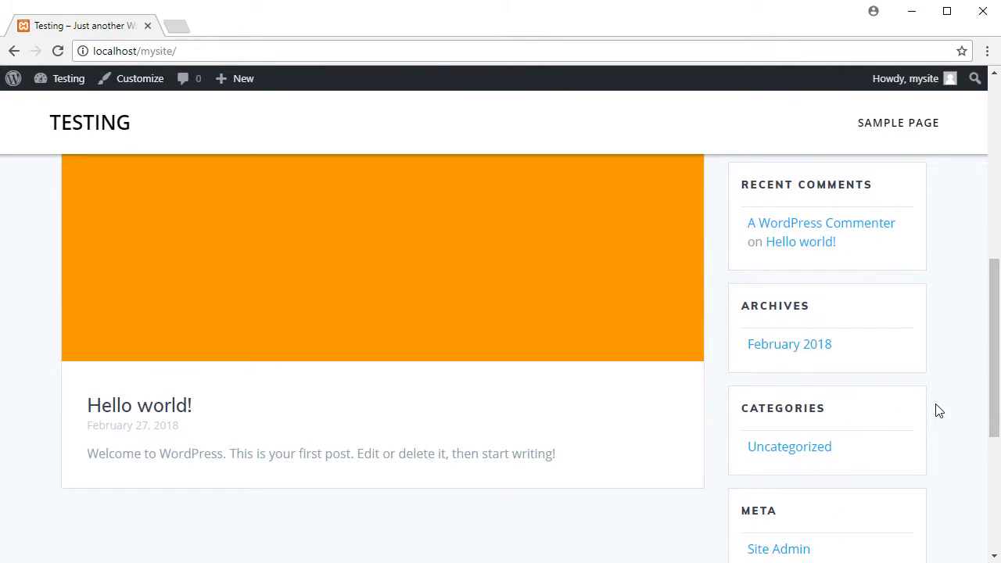
{"action": "scroll", "coordinate": [938, 410], "scroll_direction": "up", "scroll_amount": 4}
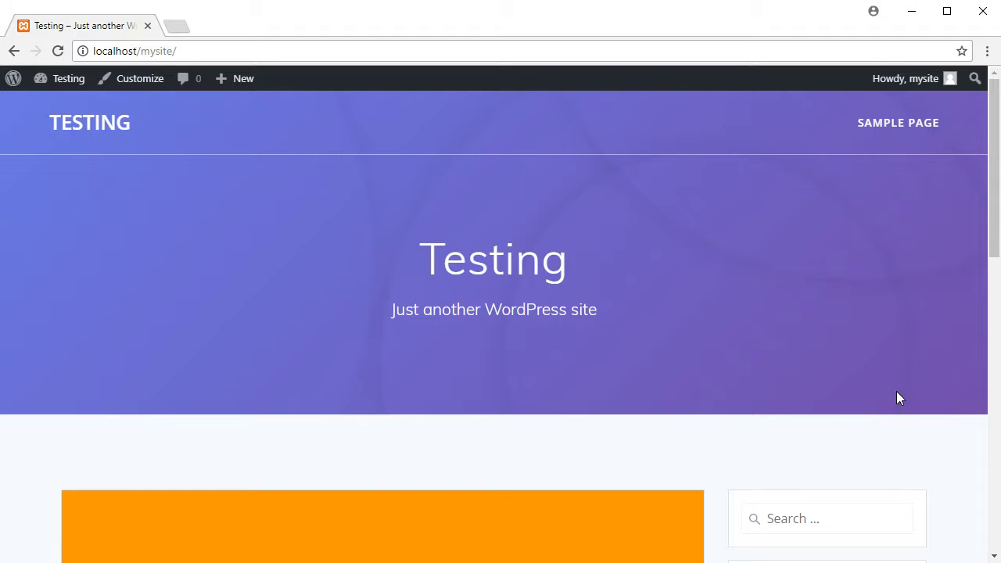
Step: Return to the dashboard and dismiss the notice recommending the Contact Form 7 and Mesmerize Companion plugins
{"action": "mouse_move", "coordinate": [81, 83]}
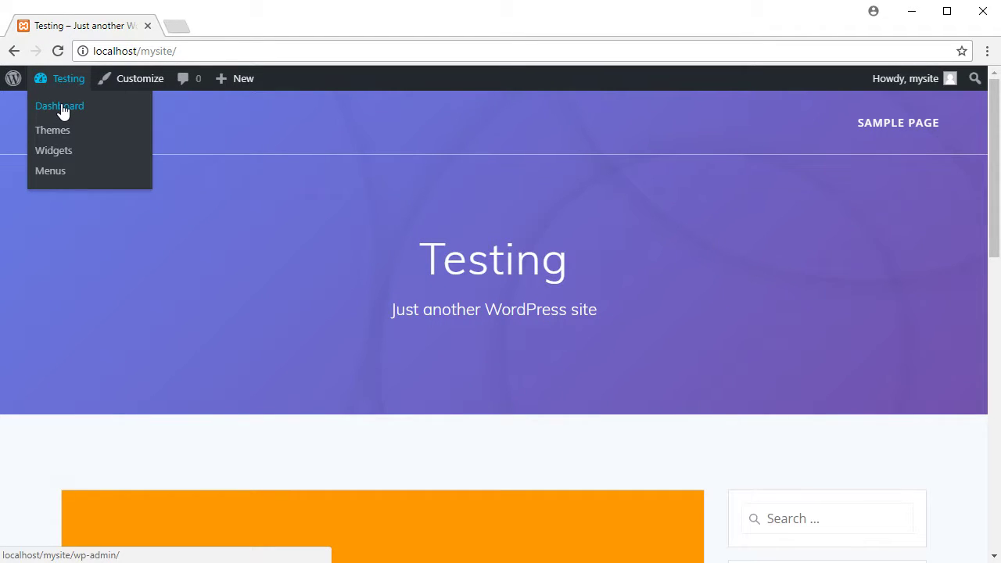
{"action": "left_click", "coordinate": [62, 109]}
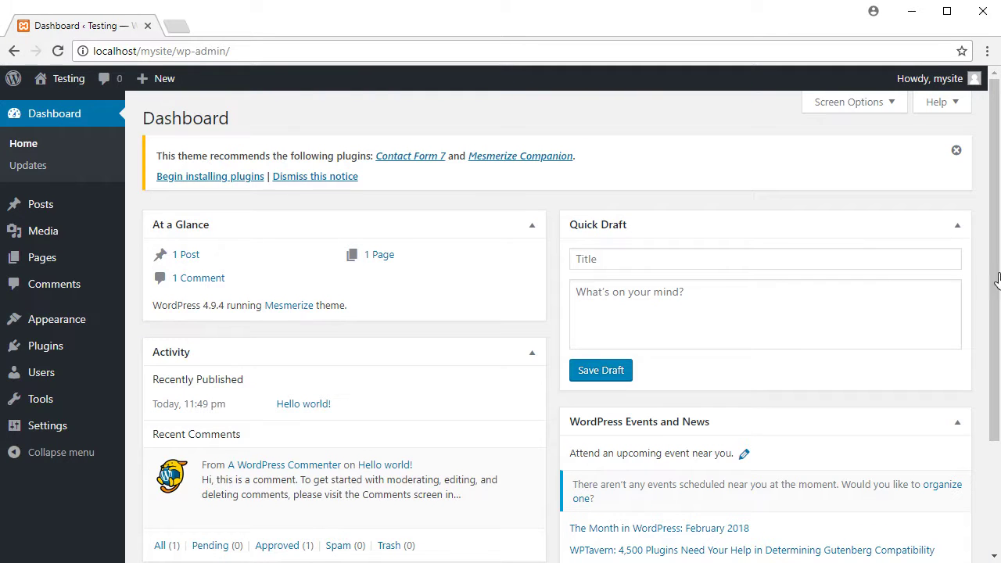
{"action": "left_click", "coordinate": [341, 178]}
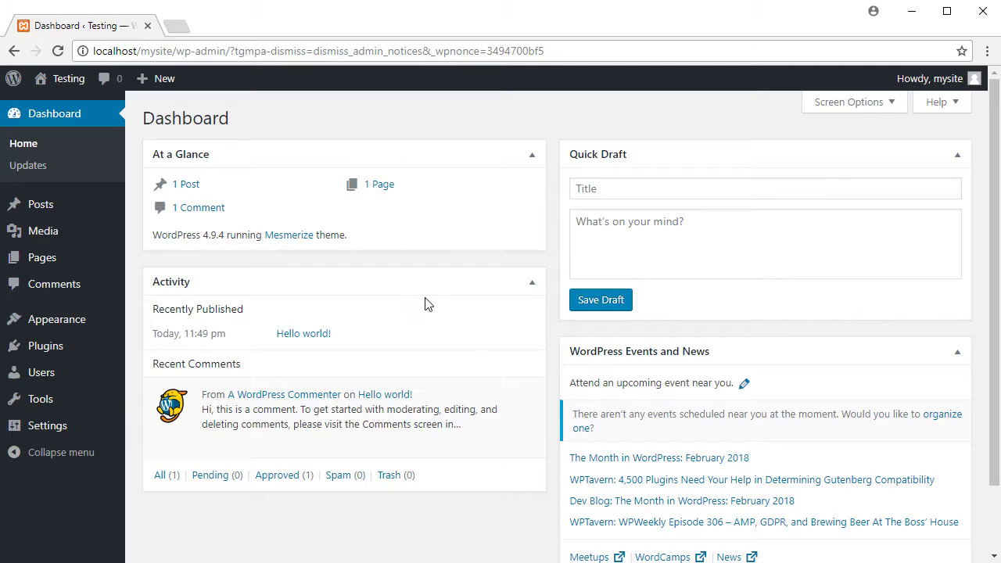
Step: Open the theme customizer and postpone installing the Mesmerize Companion plugin, opting out of future popups
{"action": "mouse_move", "coordinate": [73, 326]}
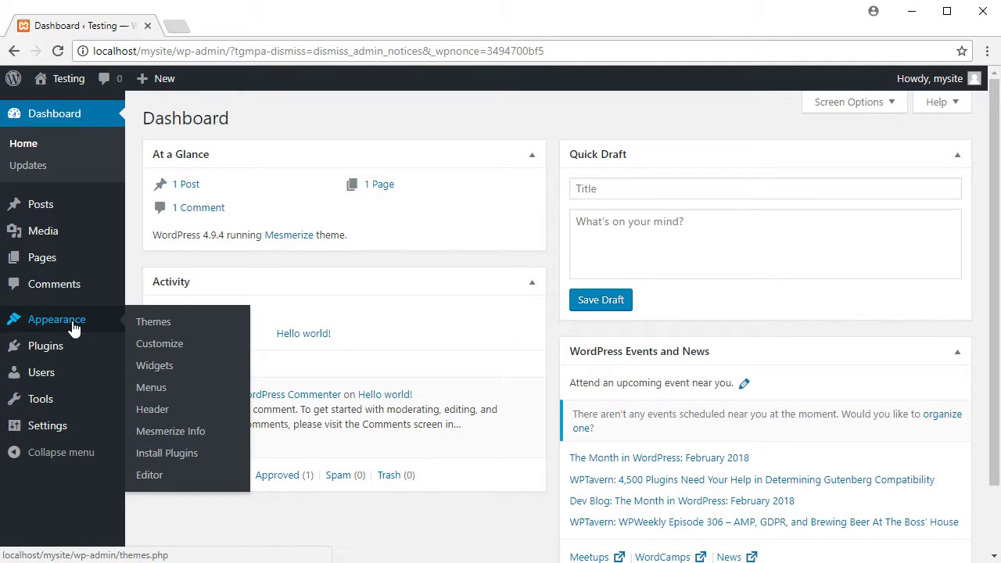
{"action": "left_click", "coordinate": [166, 351]}
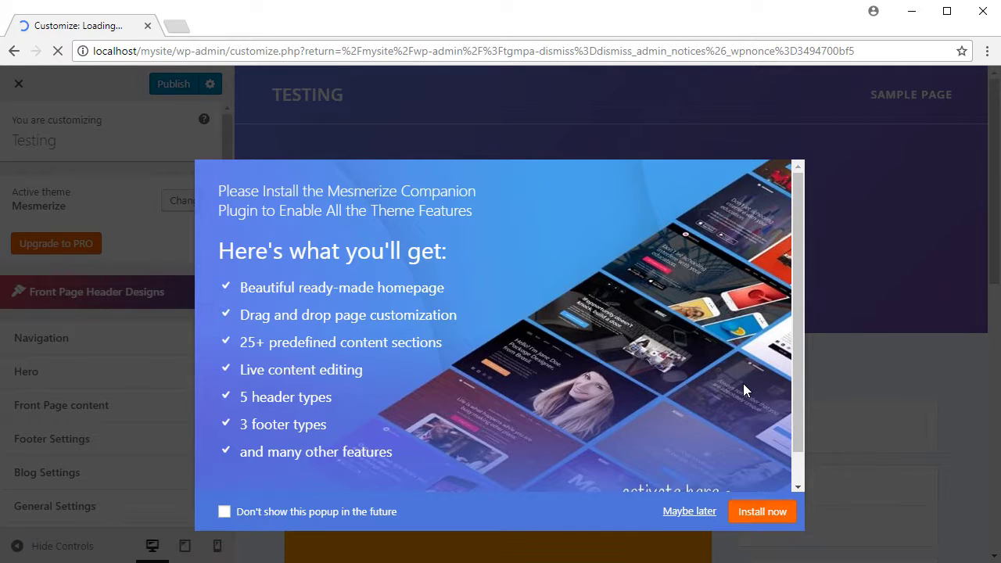
{"action": "left_click", "coordinate": [224, 512]}
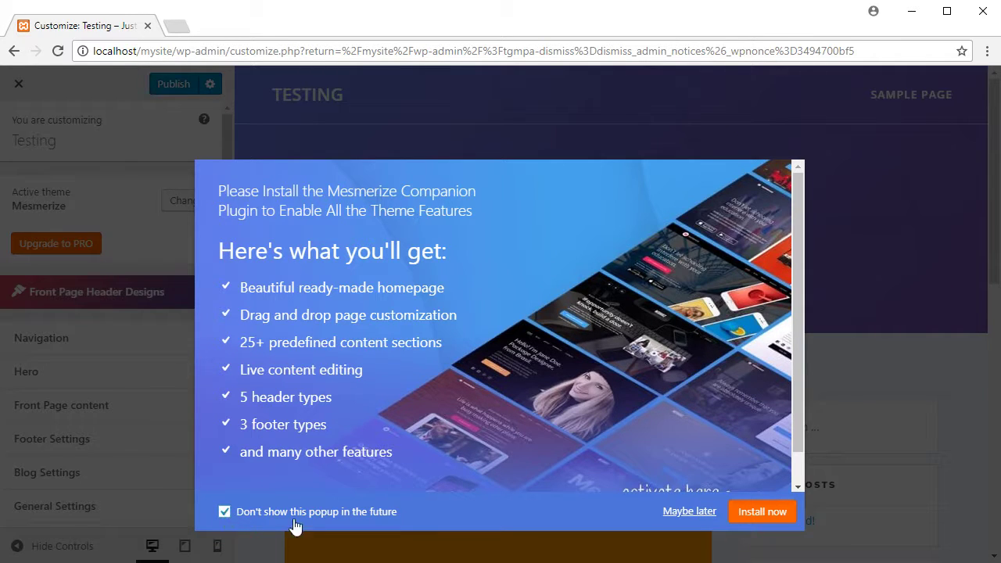
{"action": "left_click", "coordinate": [689, 512]}
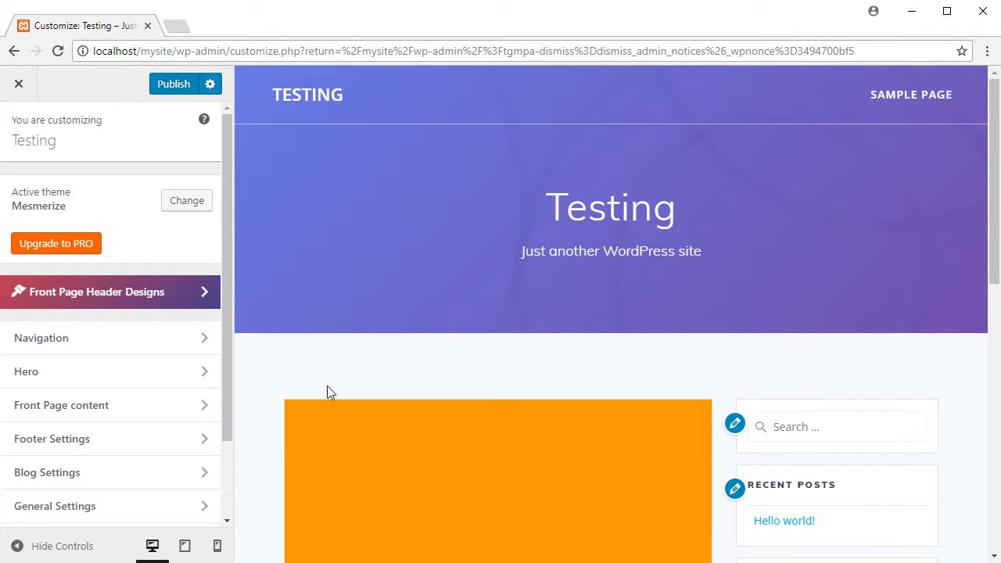
Step: Look through the Navigation and General Settings sections of the Mesmerize theme customizer
{"action": "left_click", "coordinate": [194, 347]}
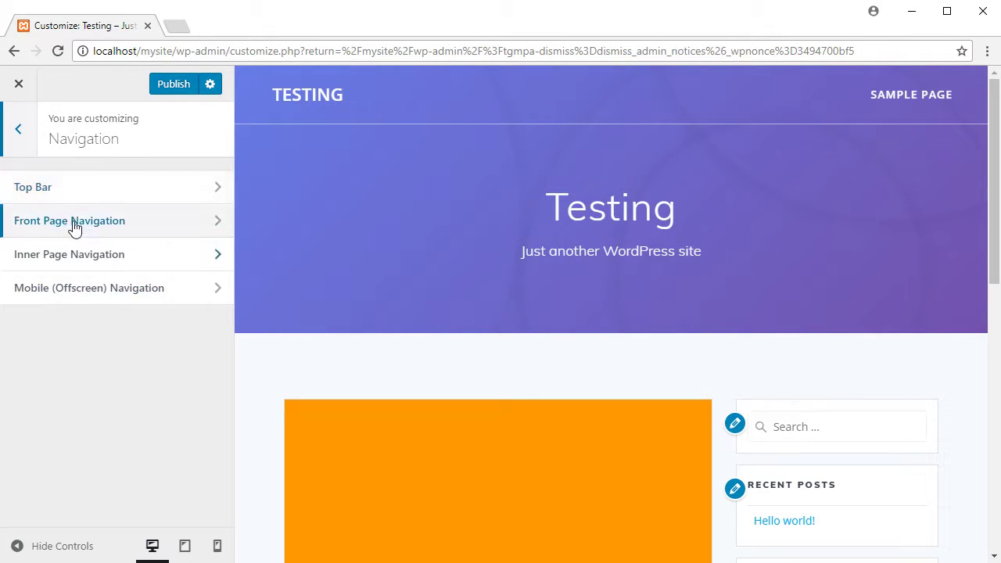
{"action": "left_click", "coordinate": [18, 129]}
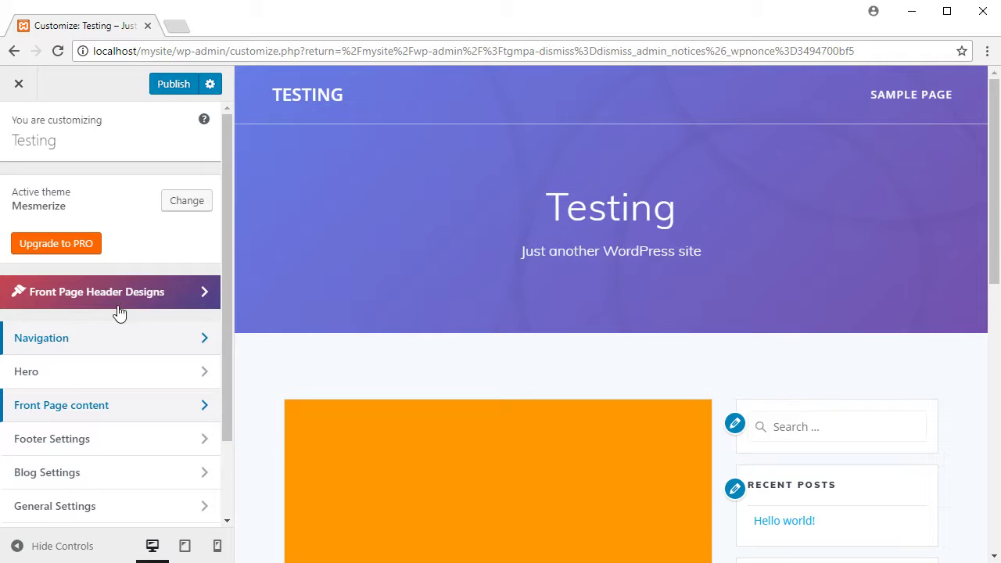
{"action": "scroll", "coordinate": [152, 352], "scroll_direction": "down", "scroll_amount": 2}
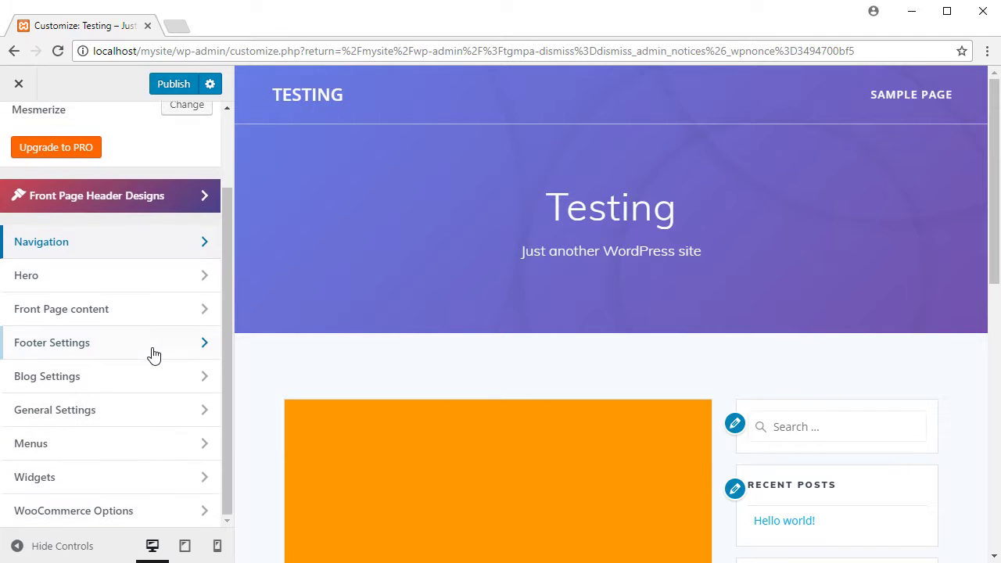
{"action": "left_click", "coordinate": [75, 412]}
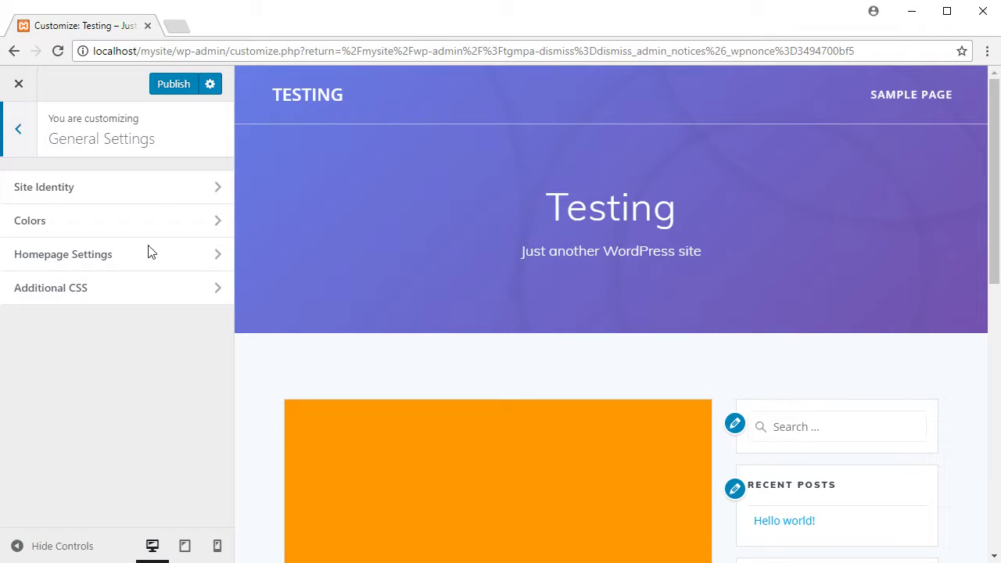
{"action": "left_click", "coordinate": [19, 131]}
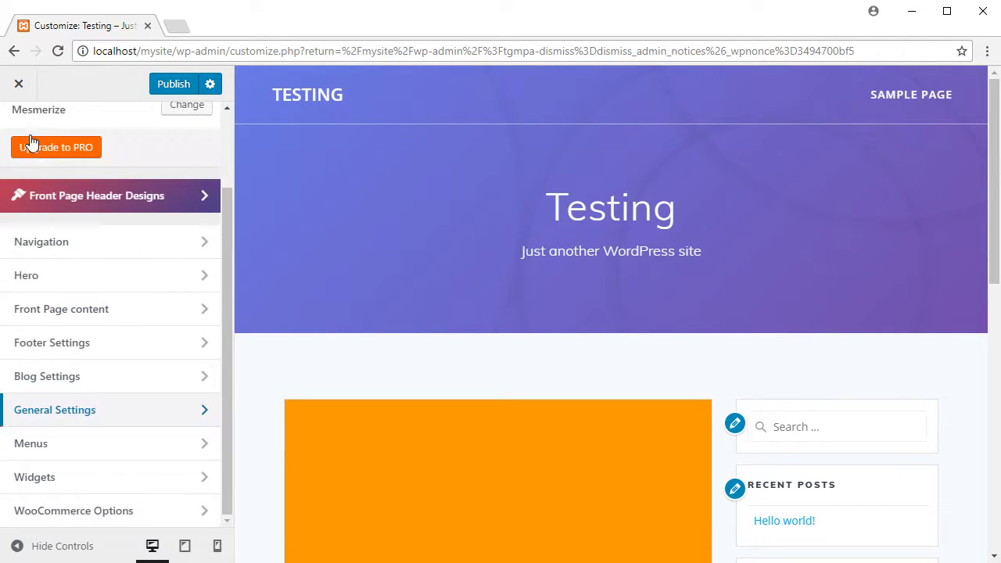
Step: Publish the pending customizer changes and close the customizer
{"action": "left_click", "coordinate": [22, 86]}
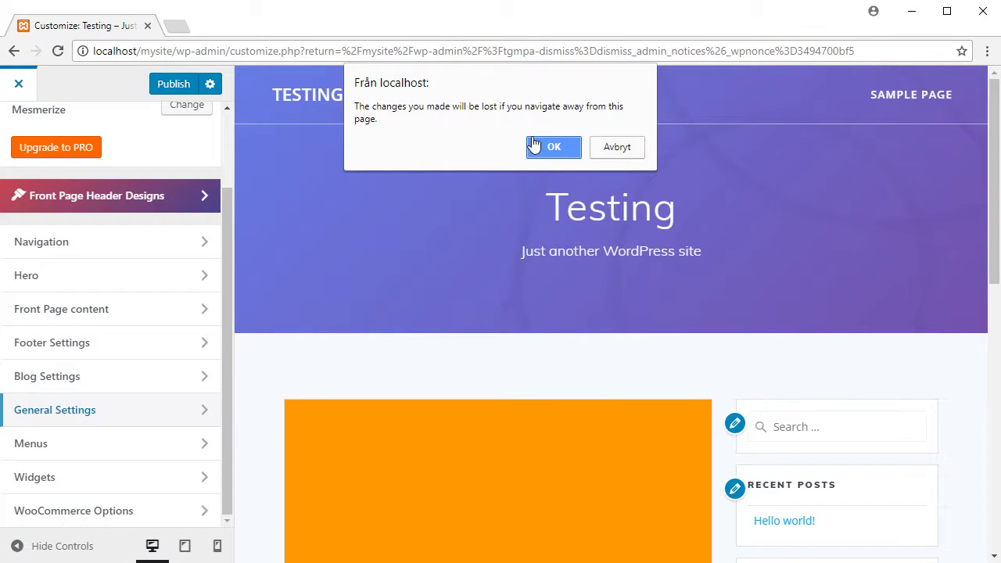
{"action": "left_click", "coordinate": [616, 149]}
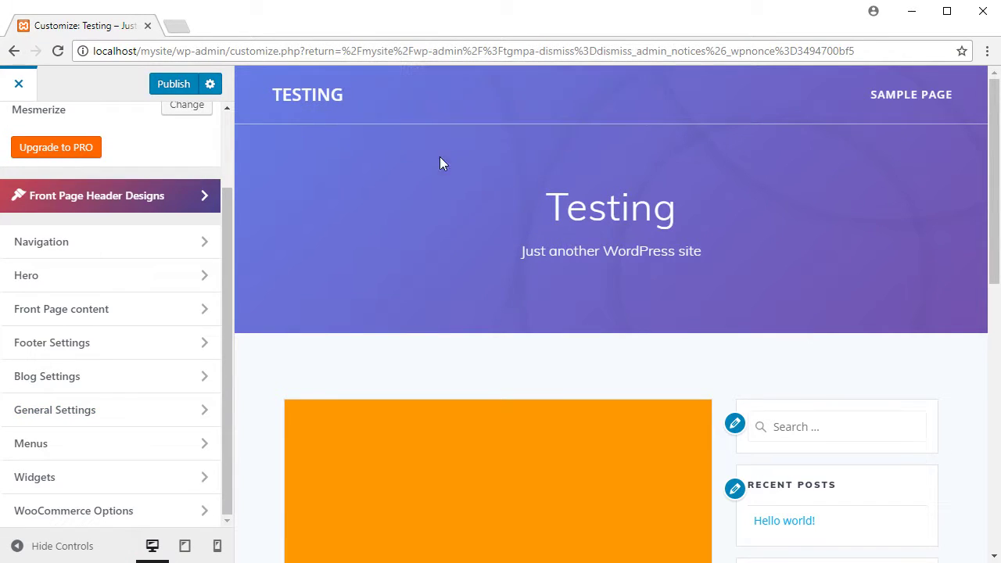
{"action": "left_click", "coordinate": [173, 85]}
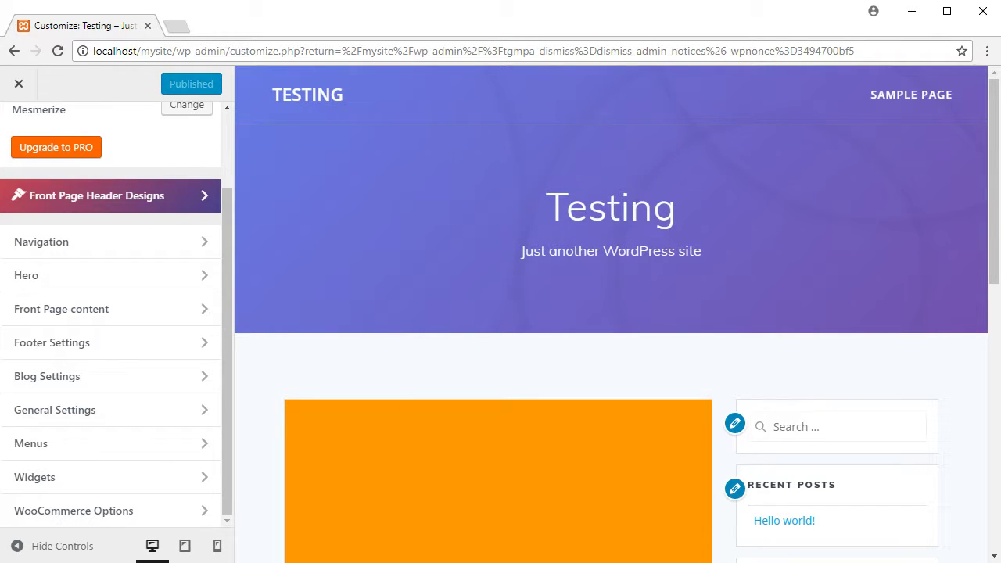
{"action": "left_click", "coordinate": [19, 86]}
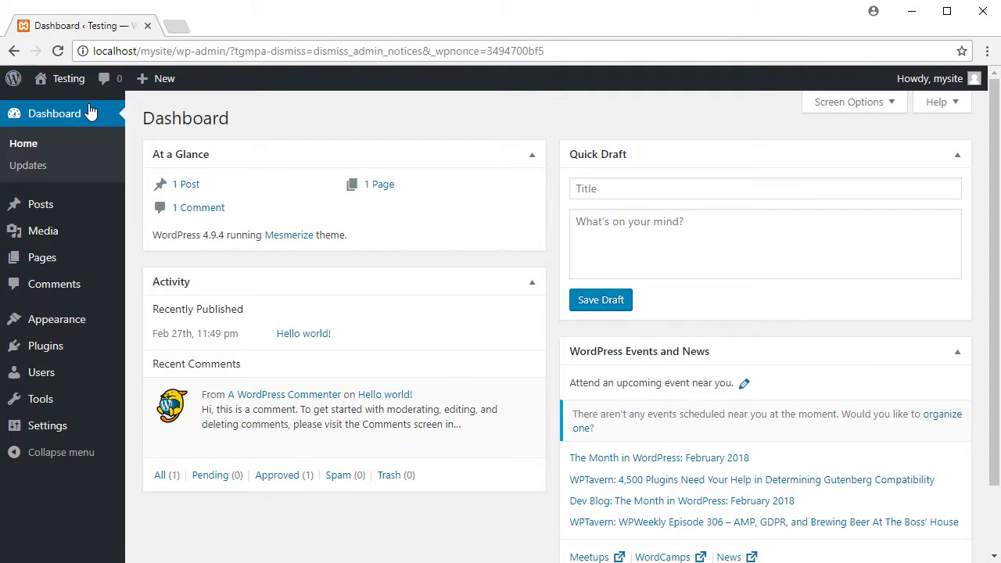
Step: Start a new post from the live site and title it "Lets talk about today"
{"action": "left_click", "coordinate": [66, 109]}
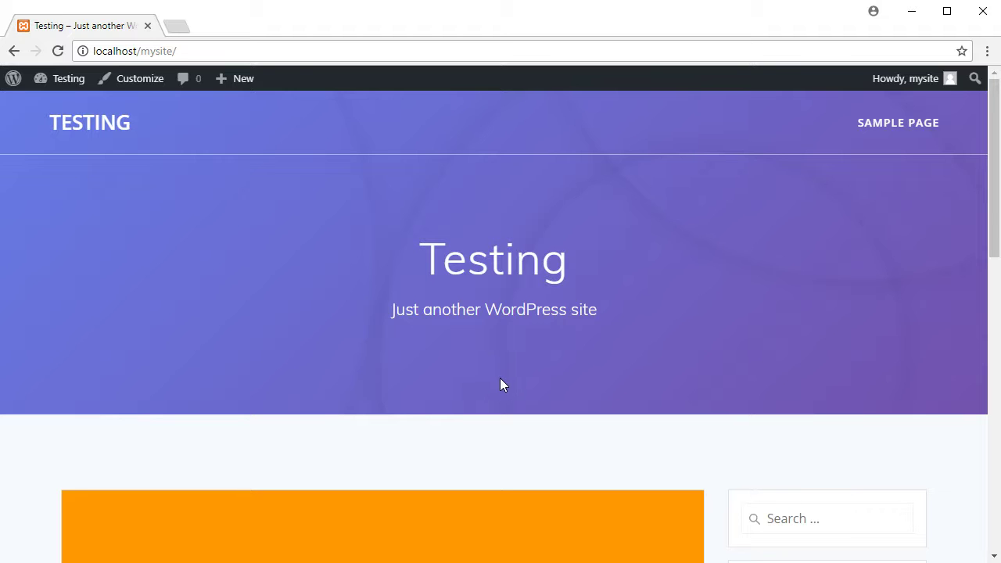
{"action": "mouse_move", "coordinate": [242, 83]}
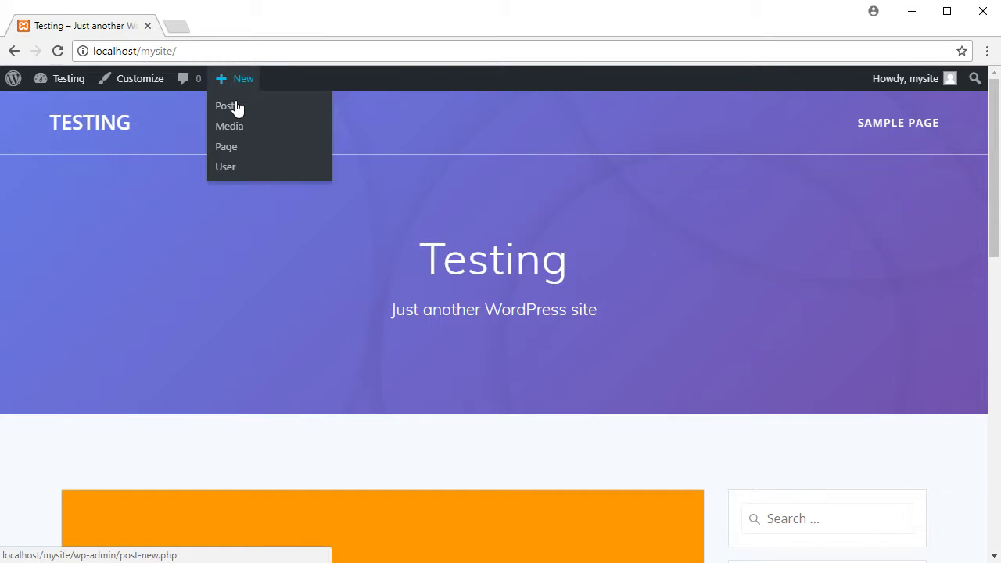
{"action": "left_click", "coordinate": [232, 112]}
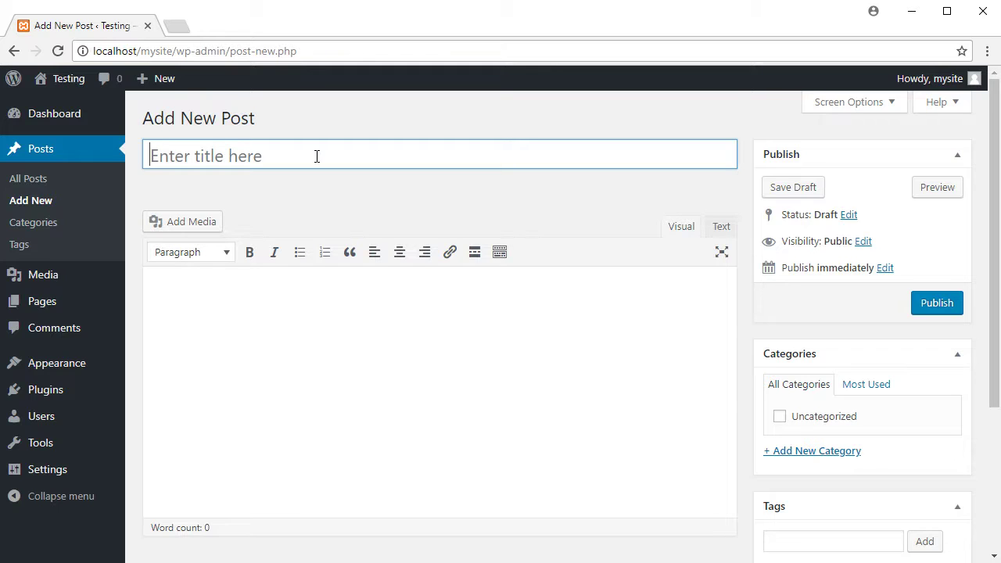
{"action": "type", "text": "L"}
{"action": "type", "text": "talk ab"}
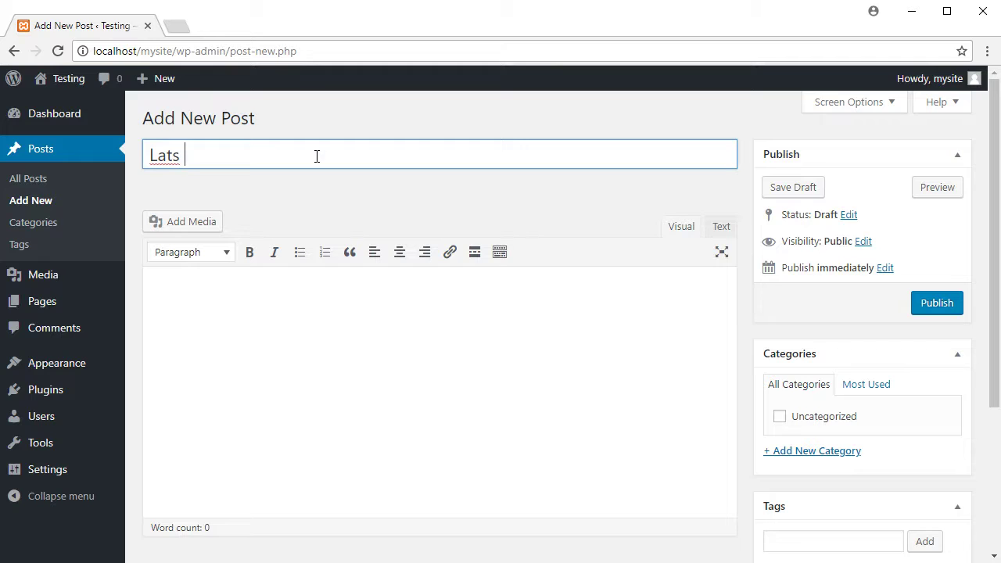
{"action": "type", "text": "out"}
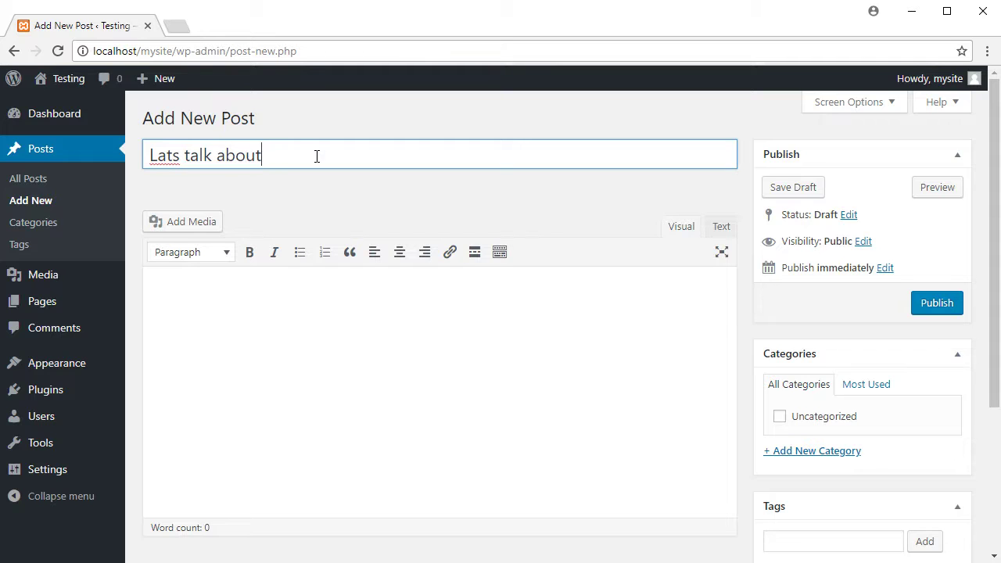
{"action": "type", "text": " today"}
{"action": "left_click", "coordinate": [166, 156]}
{"action": "key", "text": "BackSpace"}
{"action": "type", "text": "e"}
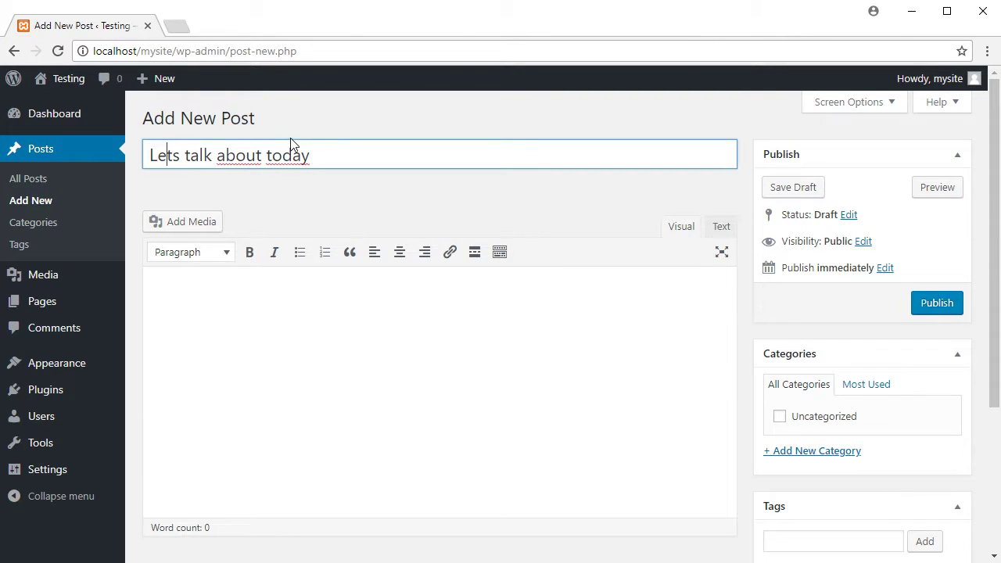
Step: Enter "Today this and that happenend......" as the post's body text and publish the post
{"action": "left_click", "coordinate": [283, 372]}
{"action": "type", "text": "Today "}
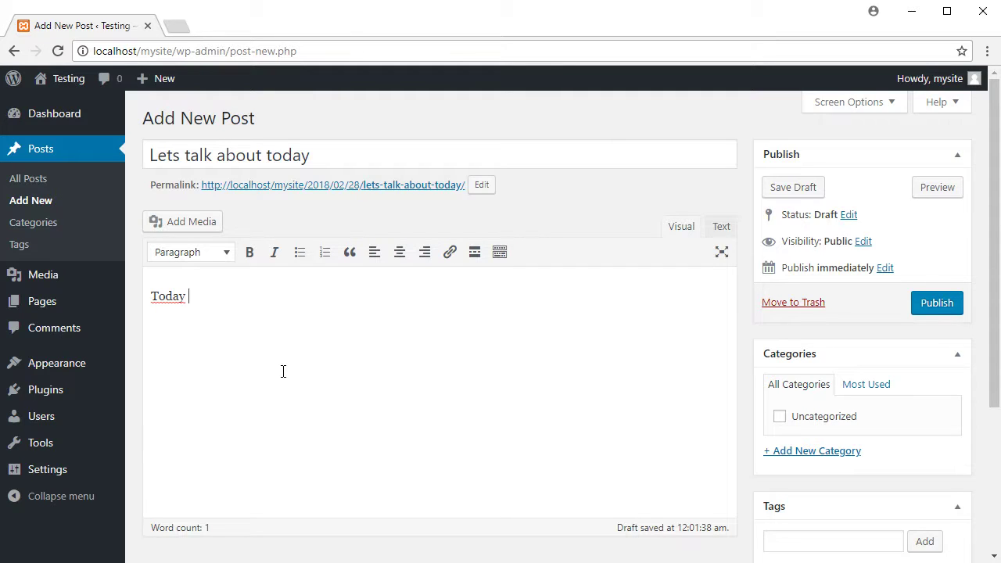
{"action": "type", "text": "this and that ha"}
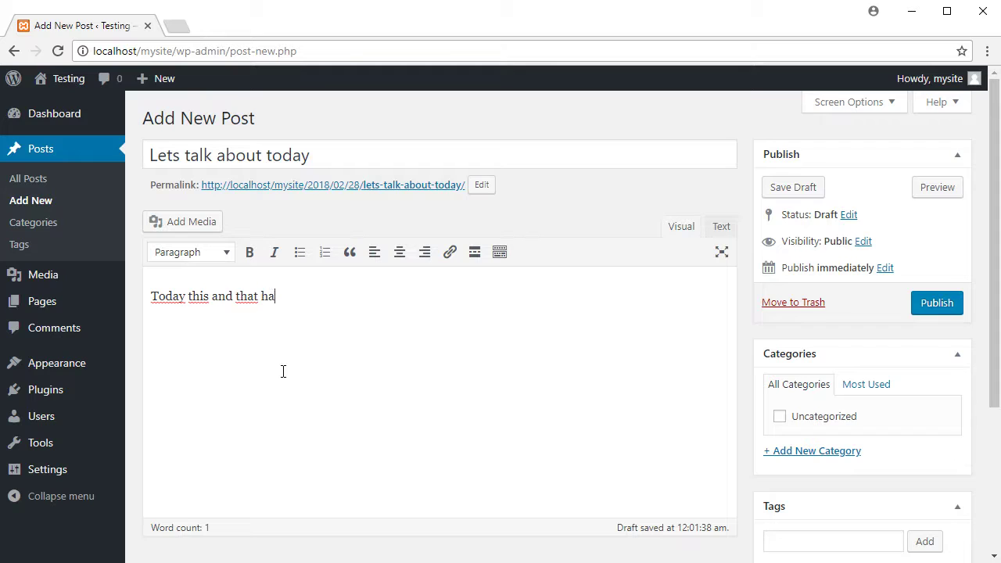
{"action": "type", "text": "ppenede"}
{"action": "key", "text": "BackSpace"}
{"action": "type", "text": "d......"}
{"action": "scroll", "coordinate": [579, 317], "scroll_direction": "down", "scroll_amount": 3}
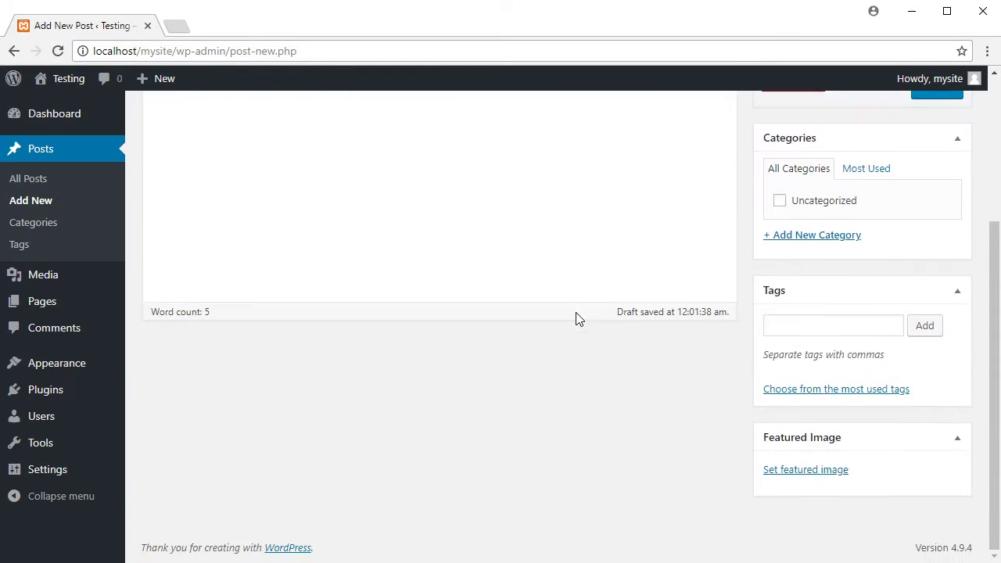
{"action": "scroll", "coordinate": [576, 317], "scroll_direction": "up", "scroll_amount": 3}
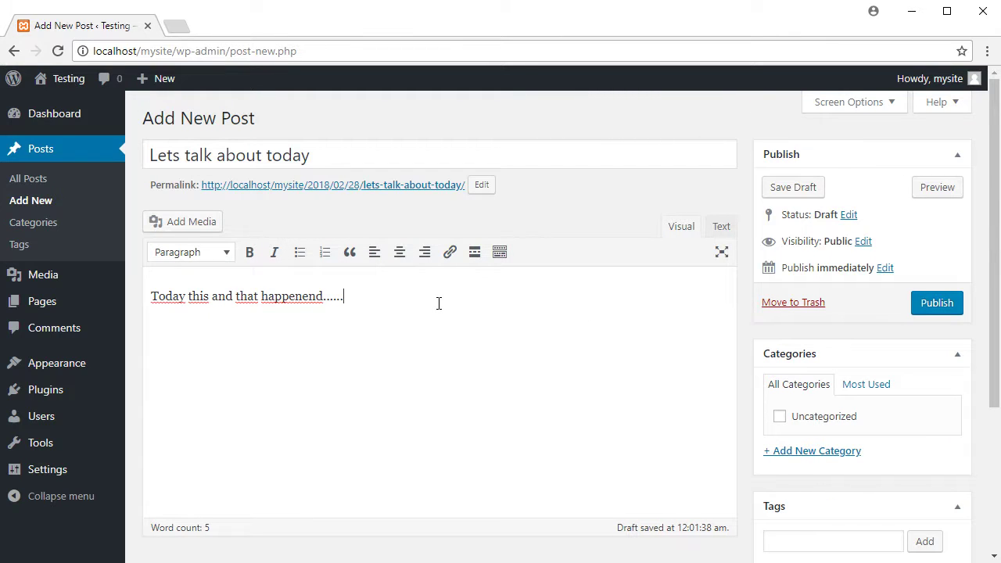
{"action": "left_click", "coordinate": [940, 308]}
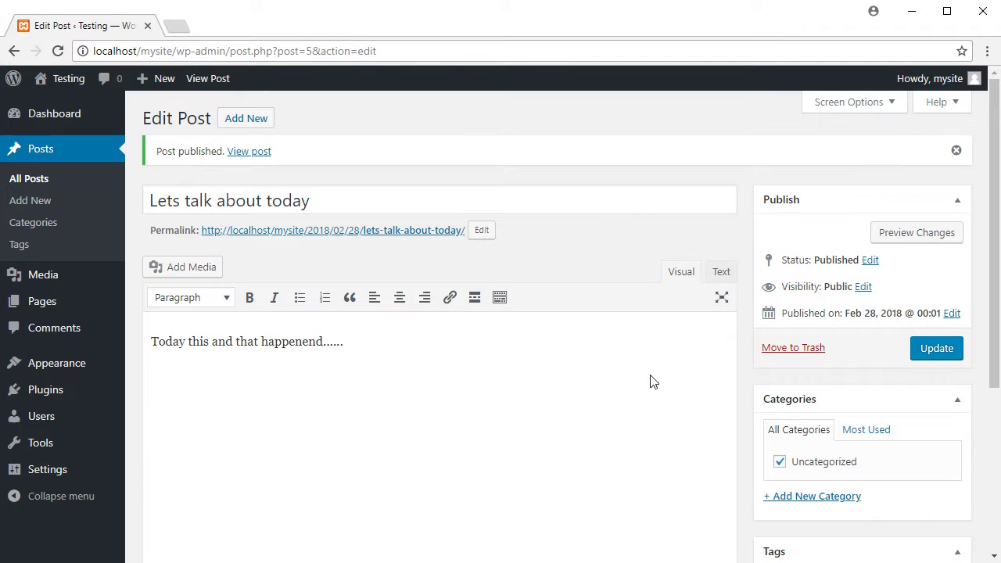
Step: View the published post on the live site and check its title and body text
{"action": "left_click", "coordinate": [212, 81]}
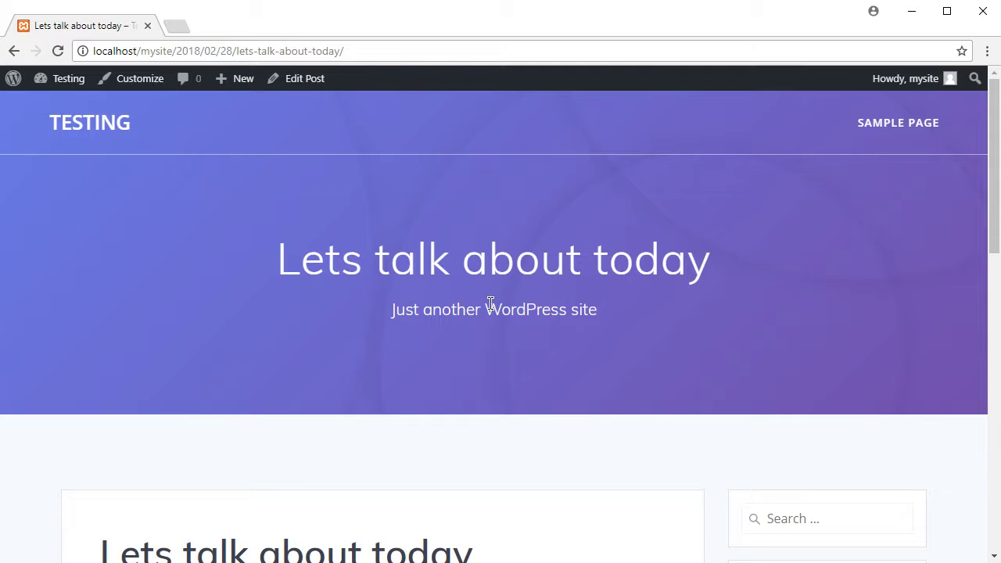
{"action": "scroll", "coordinate": [458, 368], "scroll_direction": "down", "scroll_amount": 4}
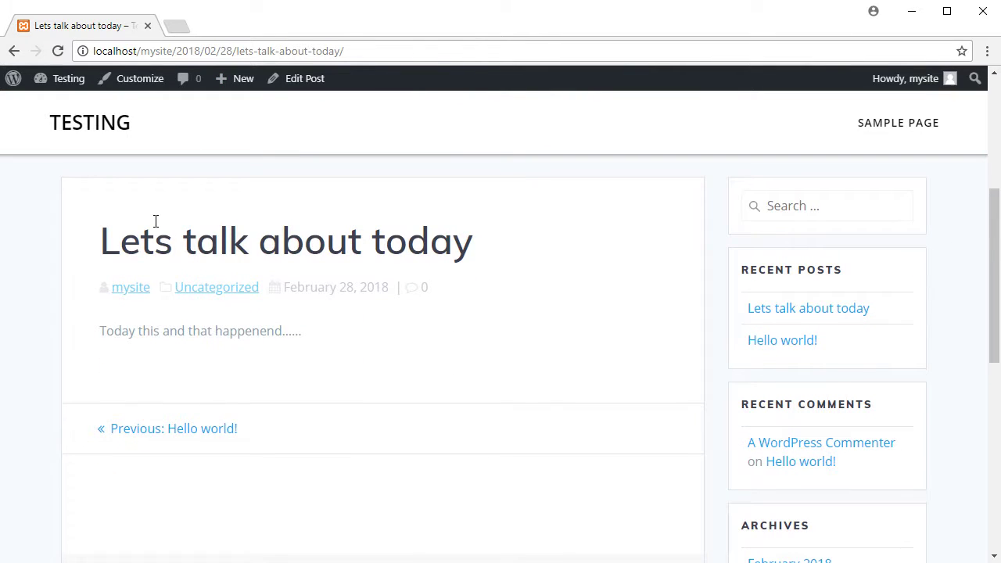
{"action": "left_click", "coordinate": [342, 339], "text": "shift"}
{"action": "left_click", "coordinate": [346, 346]}
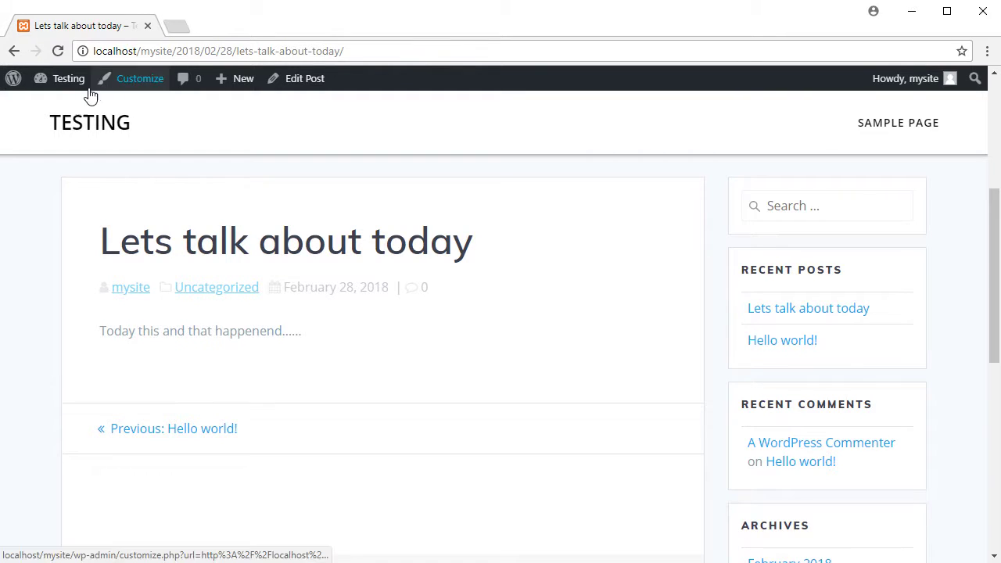
Step: Go to the site's dashboard and add a new page titled "Hobby" from the pages list
{"action": "mouse_move", "coordinate": [59, 92]}
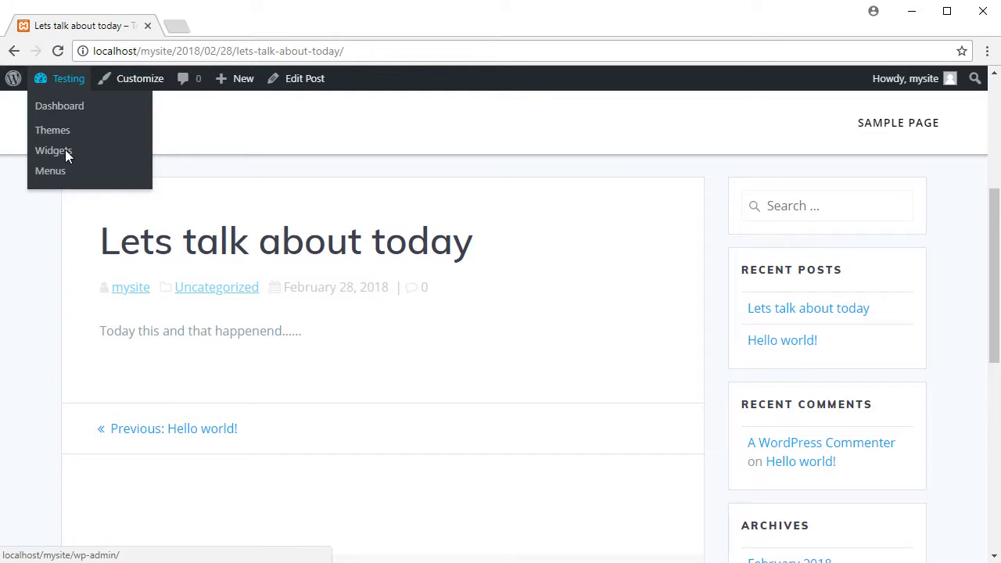
{"action": "left_click", "coordinate": [69, 104]}
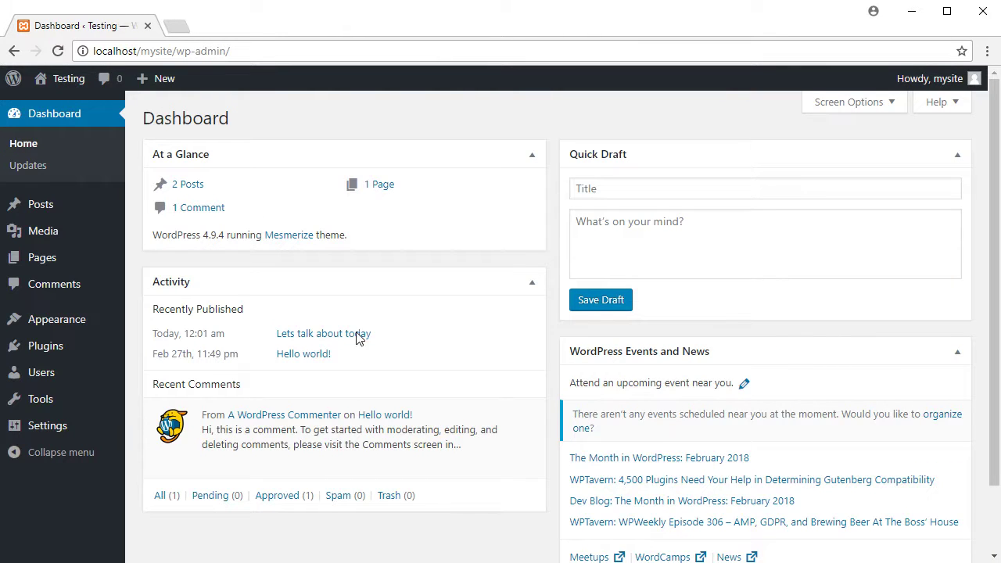
{"action": "mouse_move", "coordinate": [167, 80]}
{"action": "mouse_move", "coordinate": [64, 261]}
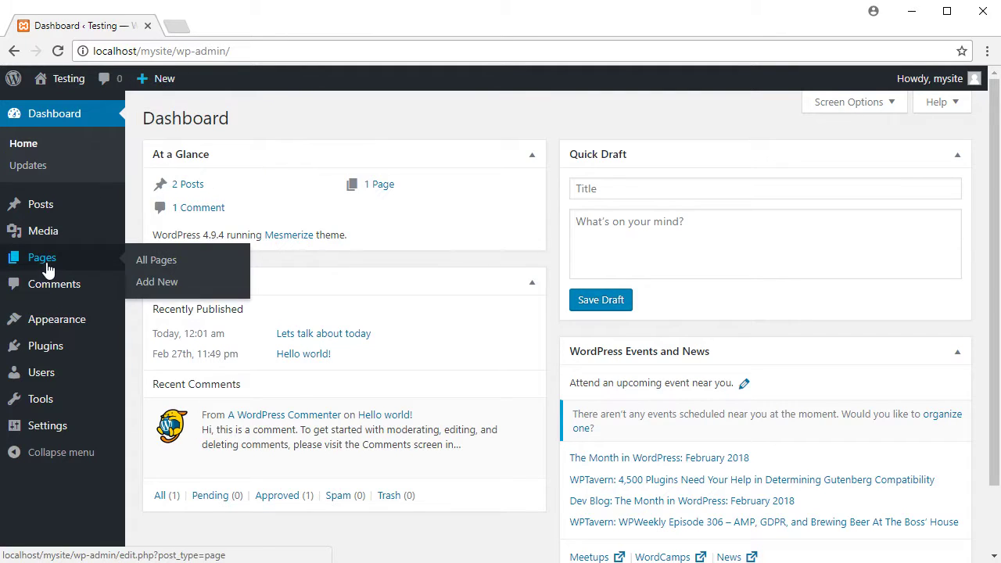
{"action": "left_click", "coordinate": [172, 266]}
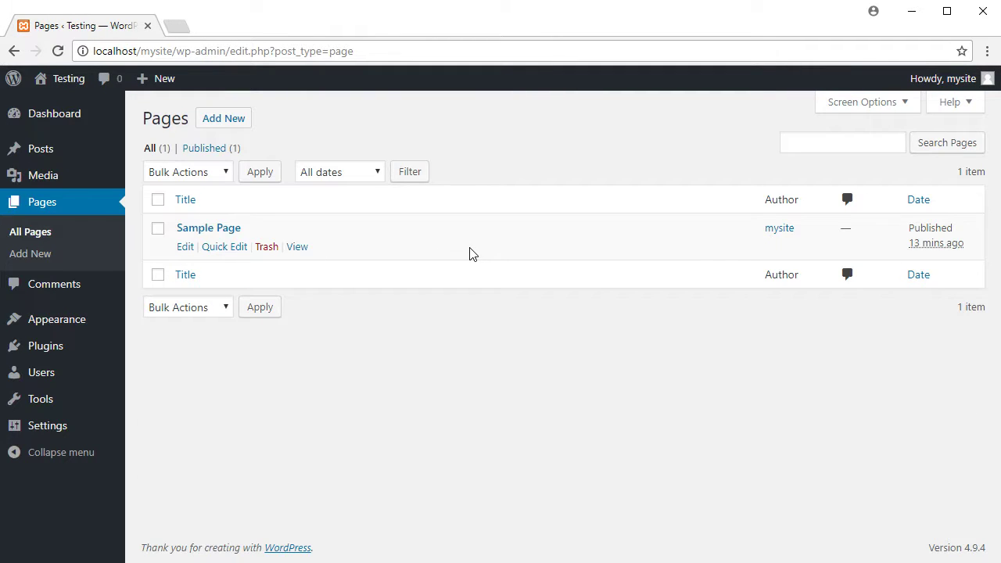
{"action": "left_click", "coordinate": [223, 121]}
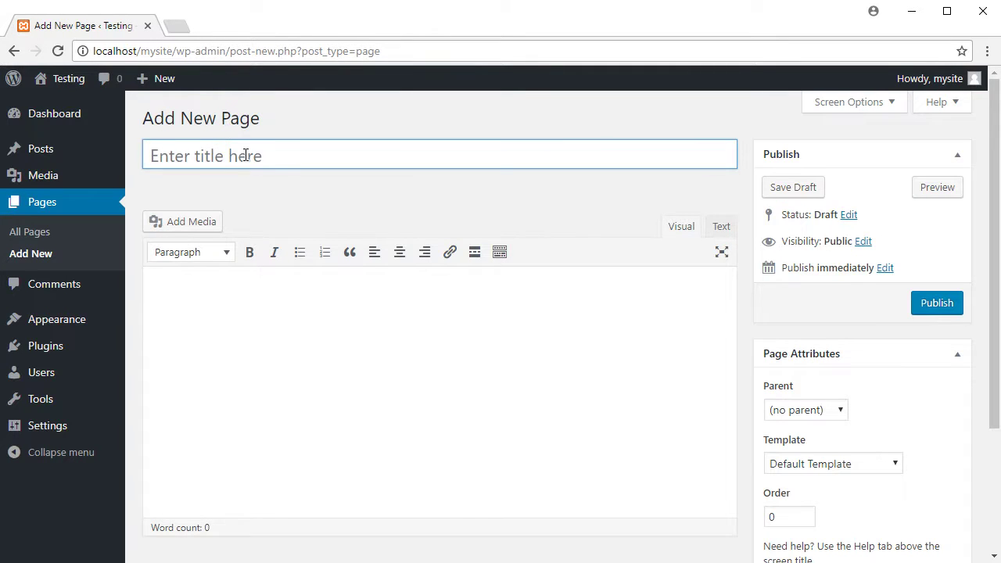
{"action": "type", "text": "Hobby"}
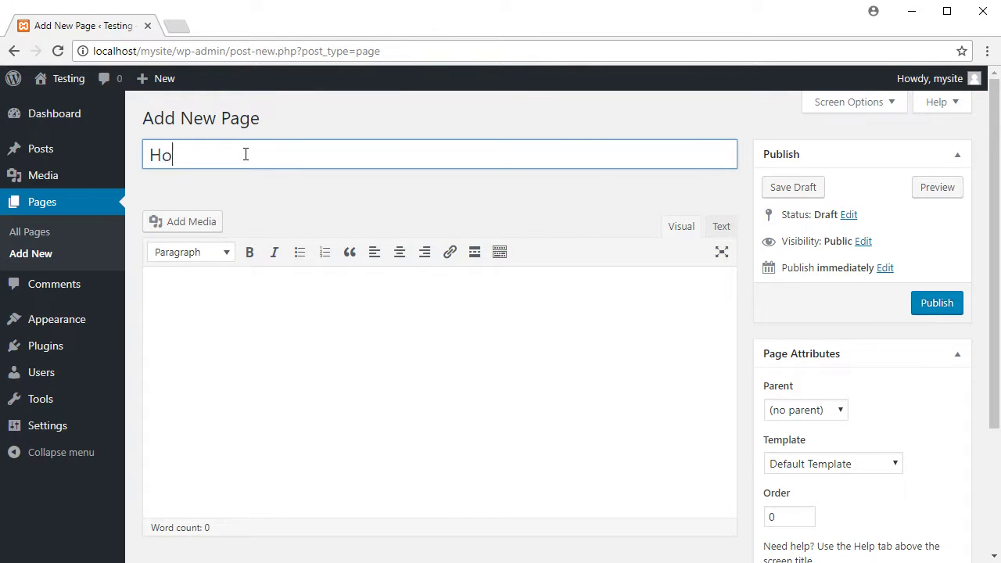
Step: Enter "This is all about my hobbies" as the Hobby page's body text
{"action": "left_click", "coordinate": [229, 337]}
{"action": "type", "text": "This"}
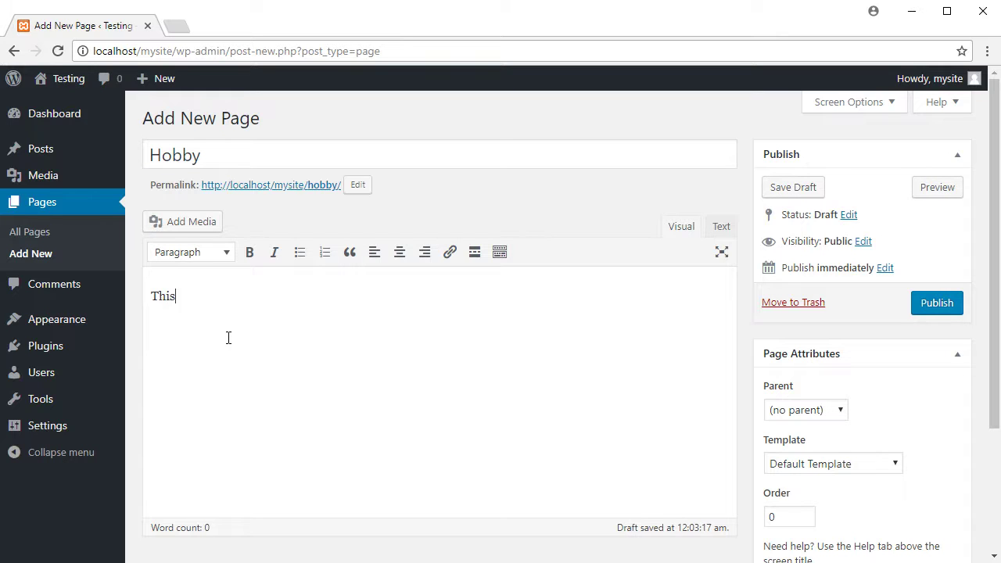
{"action": "type", "text": " is all about my "}
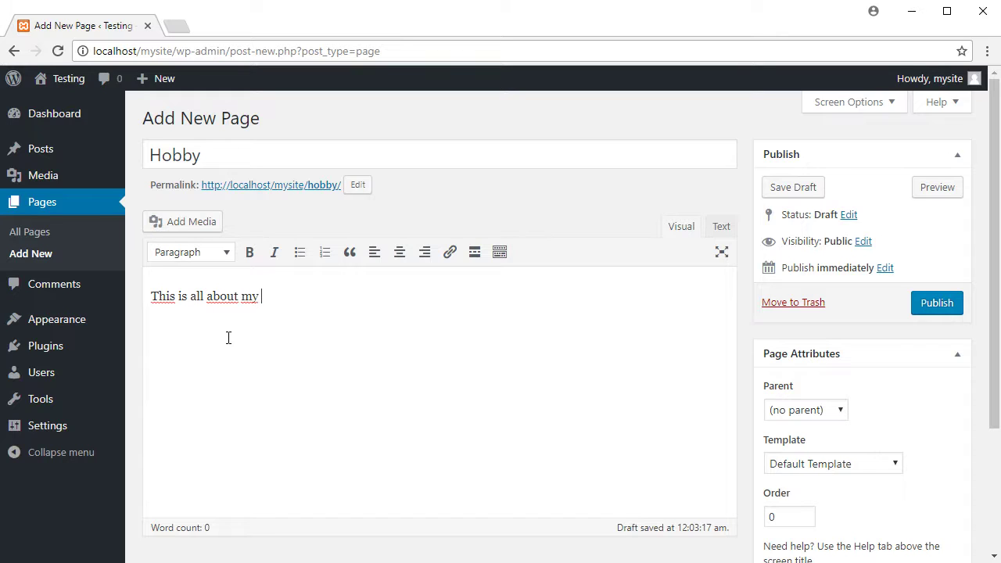
{"action": "type", "text": "hobbies"}
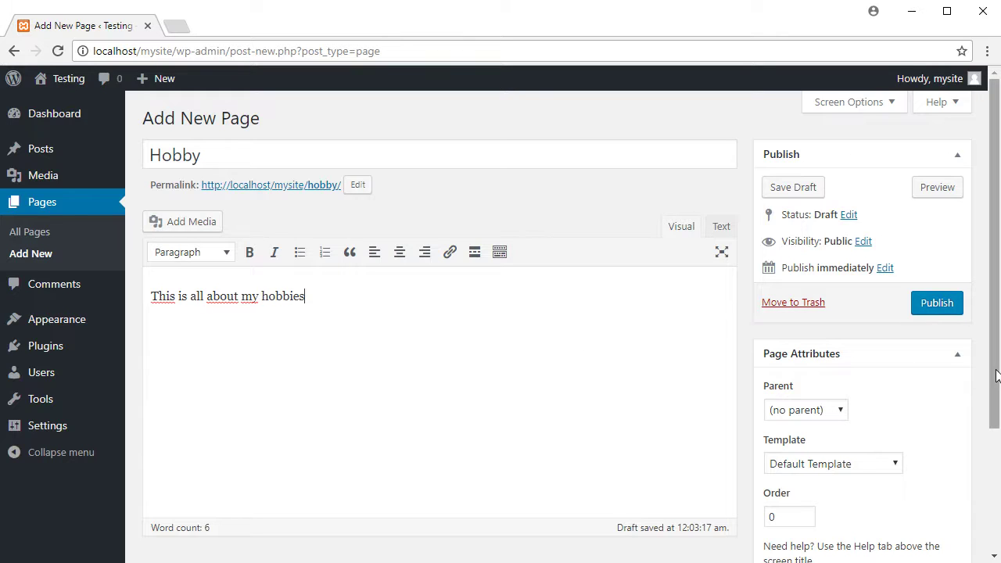
Step: Review the template options in the Hobby page's attributes without choosing a different one
{"action": "left_click_drag", "start_coordinate": [993, 376], "coordinate": [993, 412]}
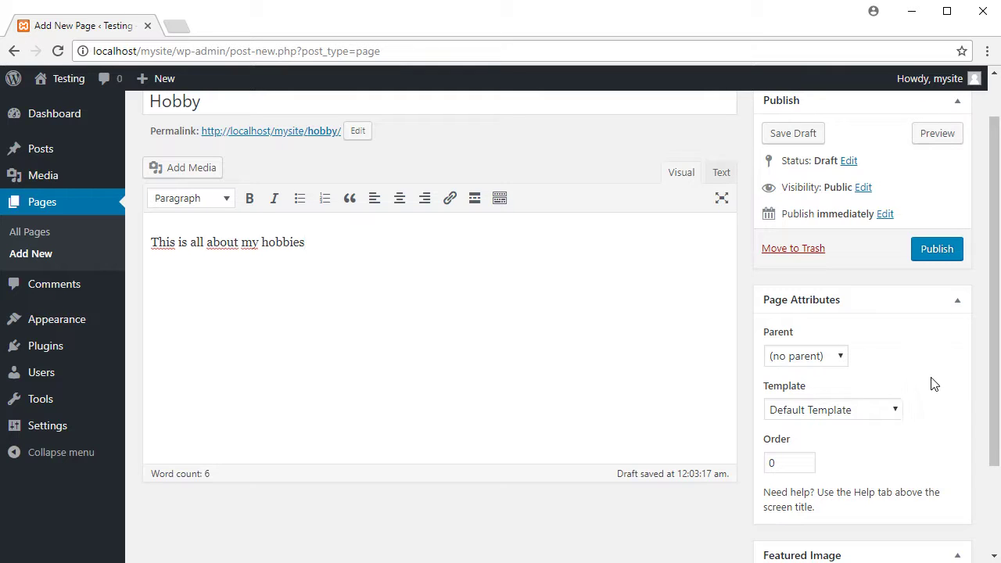
{"action": "left_click", "coordinate": [904, 412]}
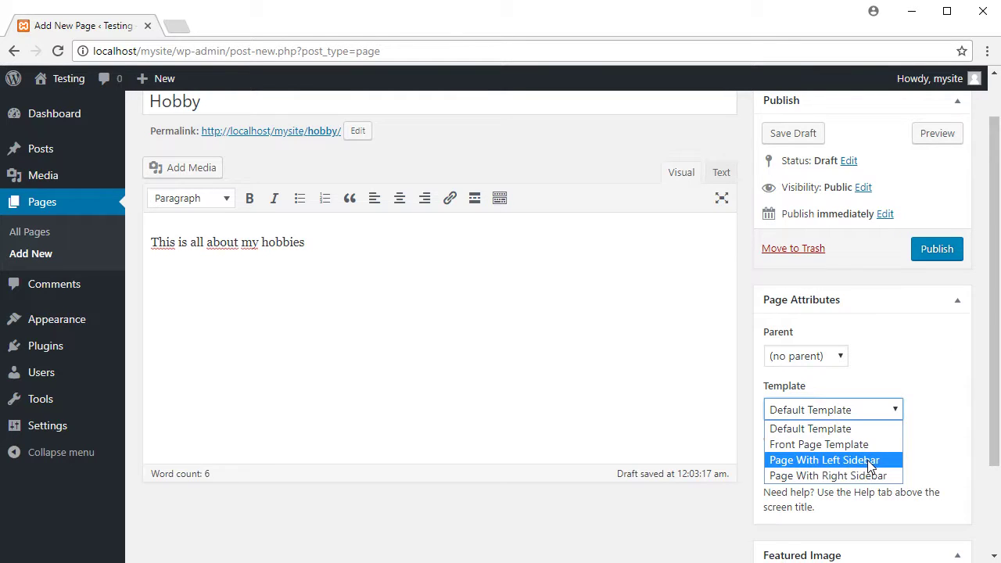
{"action": "left_click", "coordinate": [952, 413]}
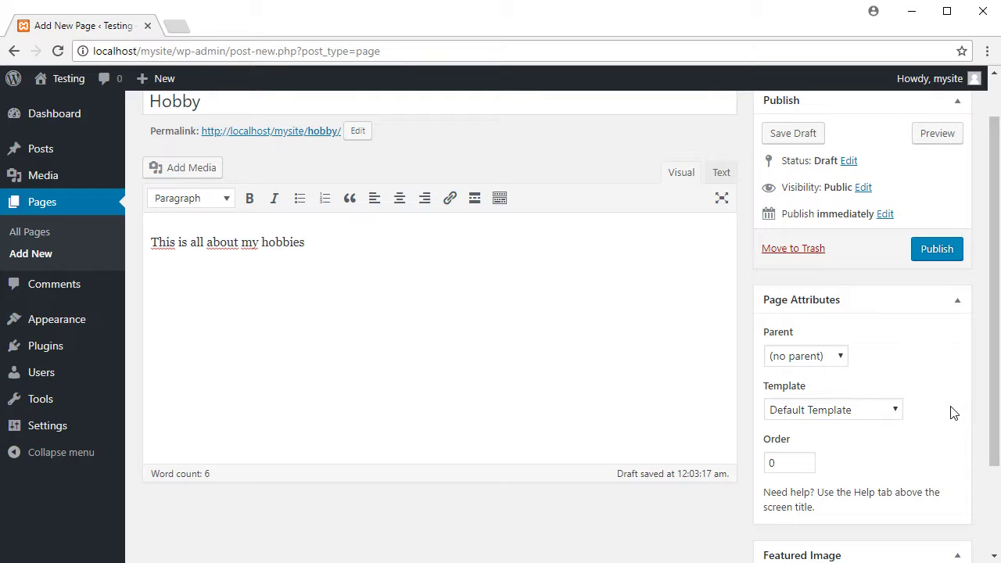
{"action": "left_click", "coordinate": [881, 410]}
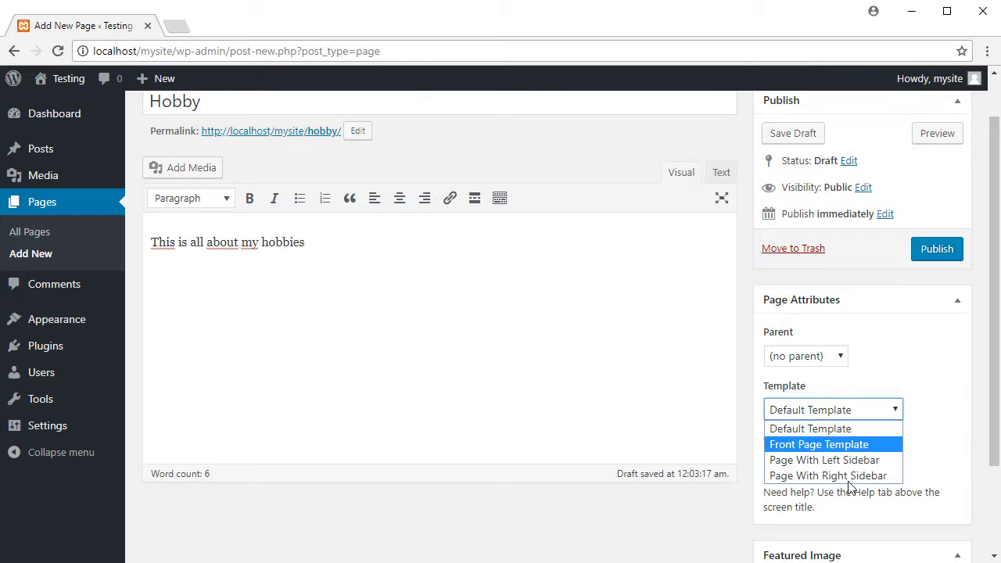
{"action": "left_click", "coordinate": [936, 423]}
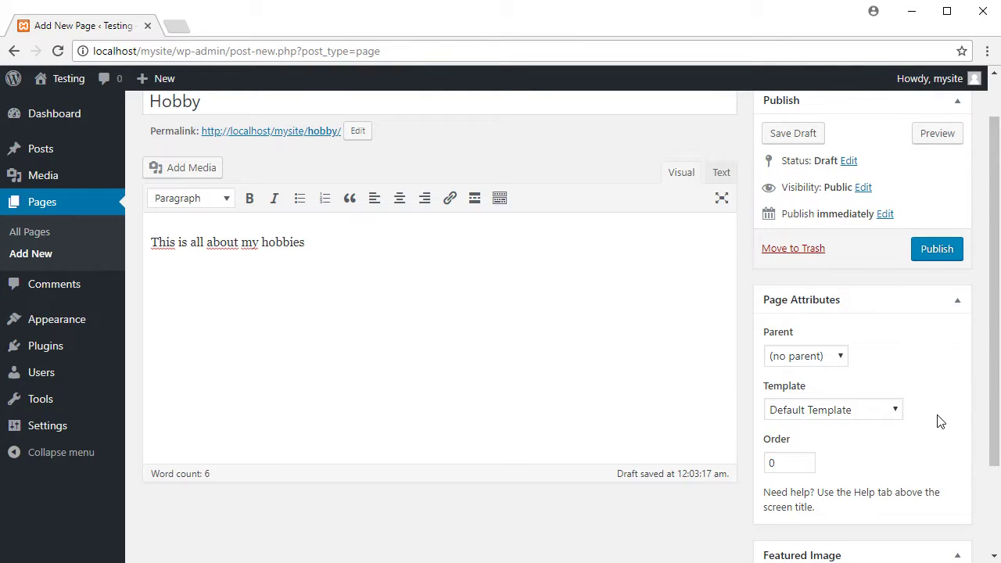
Step: Publish the Hobby page with its default page attributes
{"action": "scroll", "coordinate": [939, 422], "scroll_direction": "down", "scroll_amount": 2}
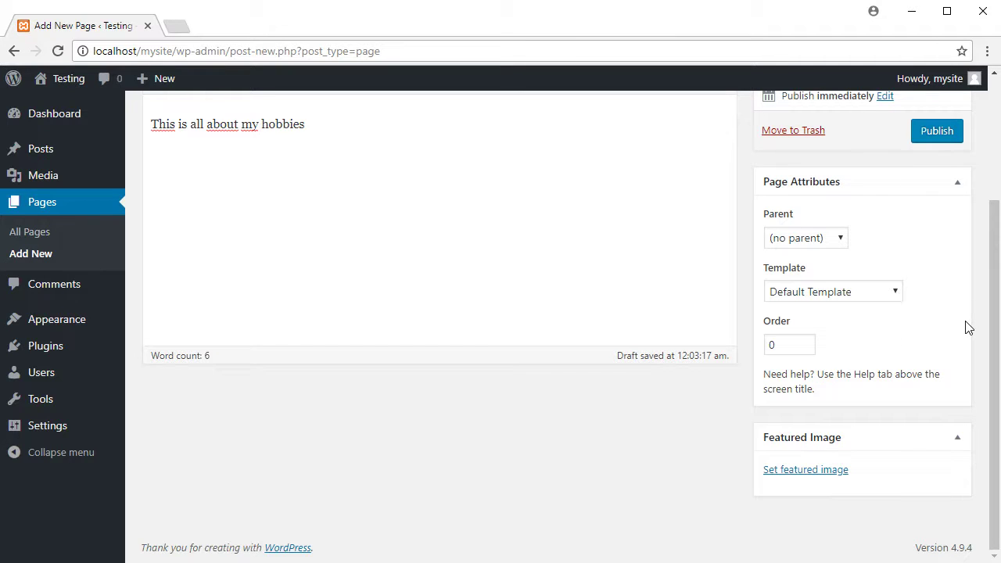
{"action": "scroll", "coordinate": [962, 329], "scroll_direction": "up", "scroll_amount": 3}
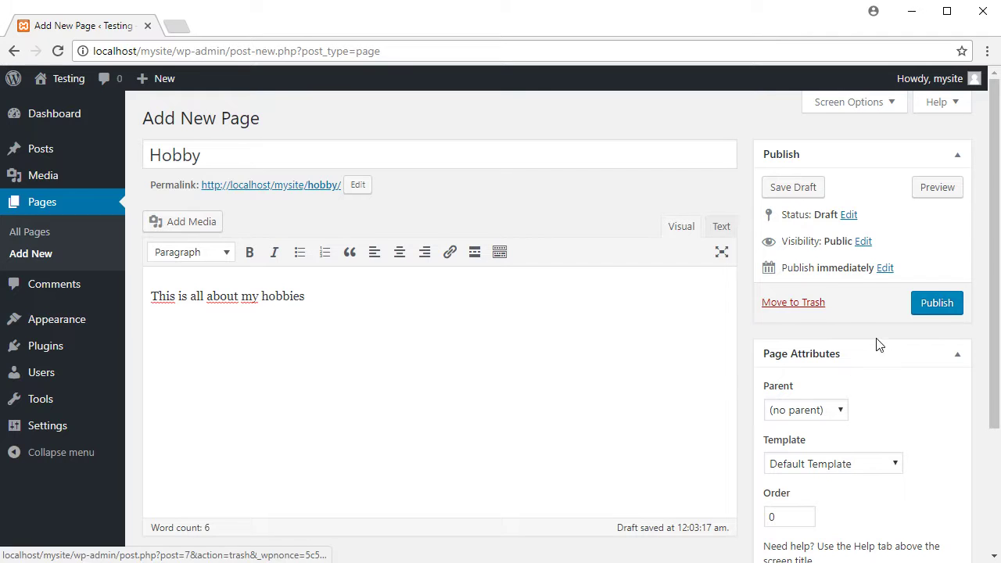
{"action": "left_click", "coordinate": [932, 312]}
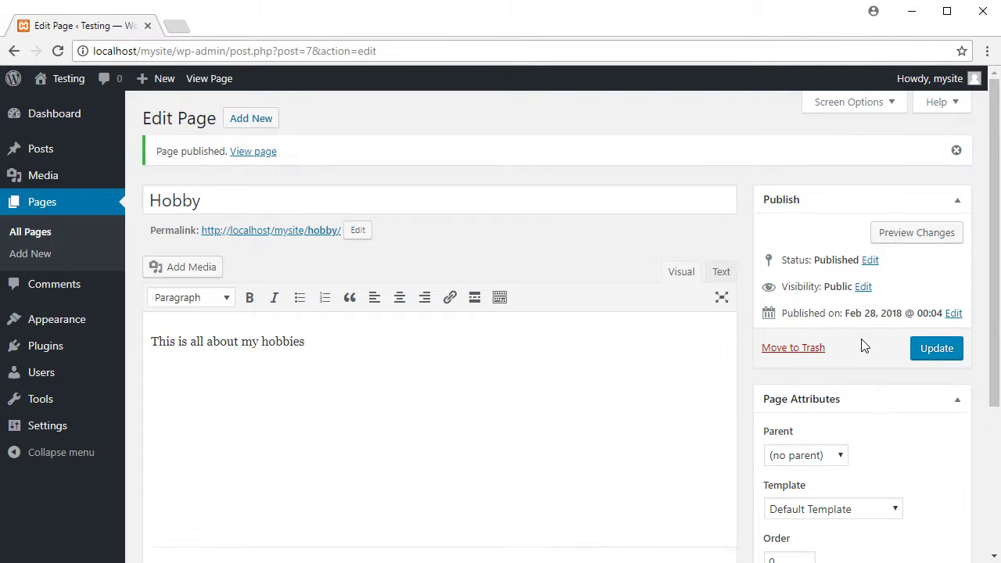
Step: View the published Hobby page on the live site and check its content
{"action": "left_click", "coordinate": [221, 81]}
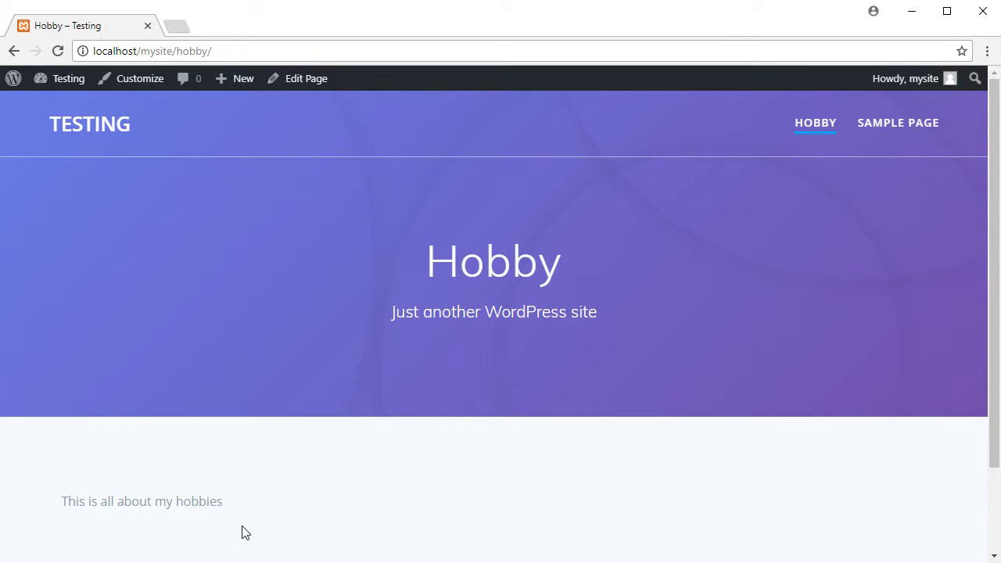
{"action": "scroll", "coordinate": [241, 532], "scroll_direction": "down", "scroll_amount": 2}
{"action": "scroll", "coordinate": [320, 492], "scroll_direction": "up", "scroll_amount": 2}
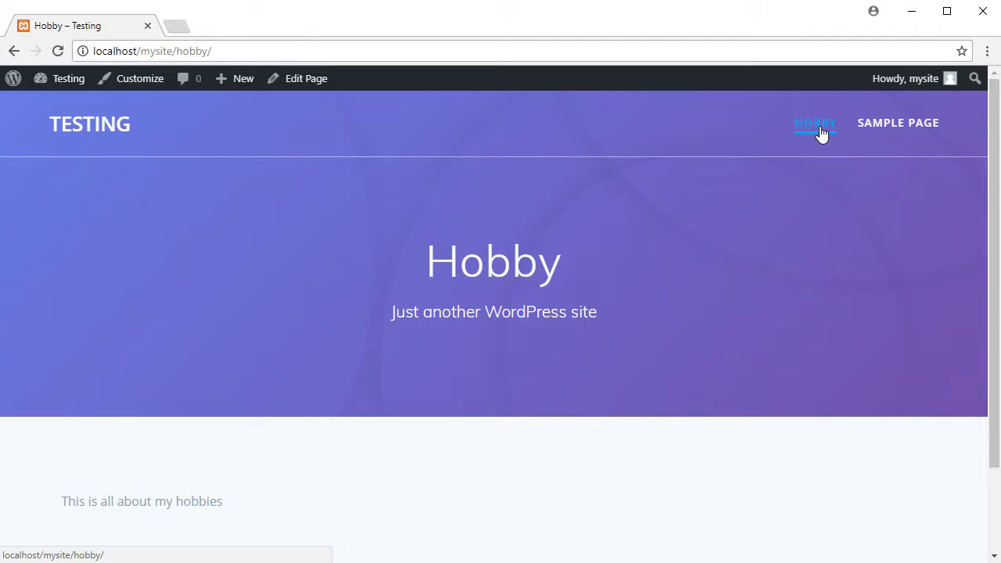
Step: Open the site's home page and look through its post listing, sidebar widgets and navigation menu
{"action": "left_click", "coordinate": [94, 128]}
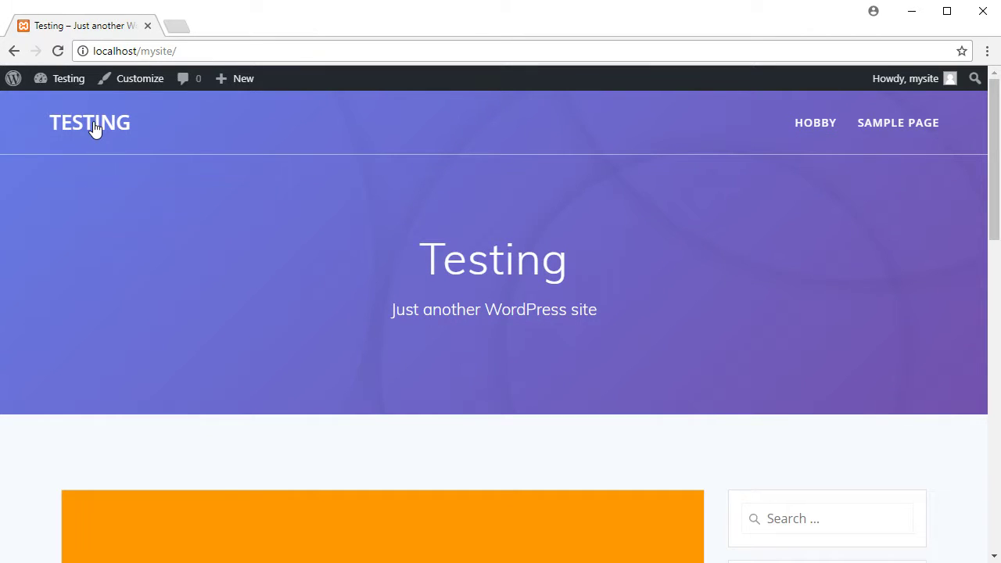
{"action": "scroll", "coordinate": [817, 397], "scroll_direction": "down", "scroll_amount": 5}
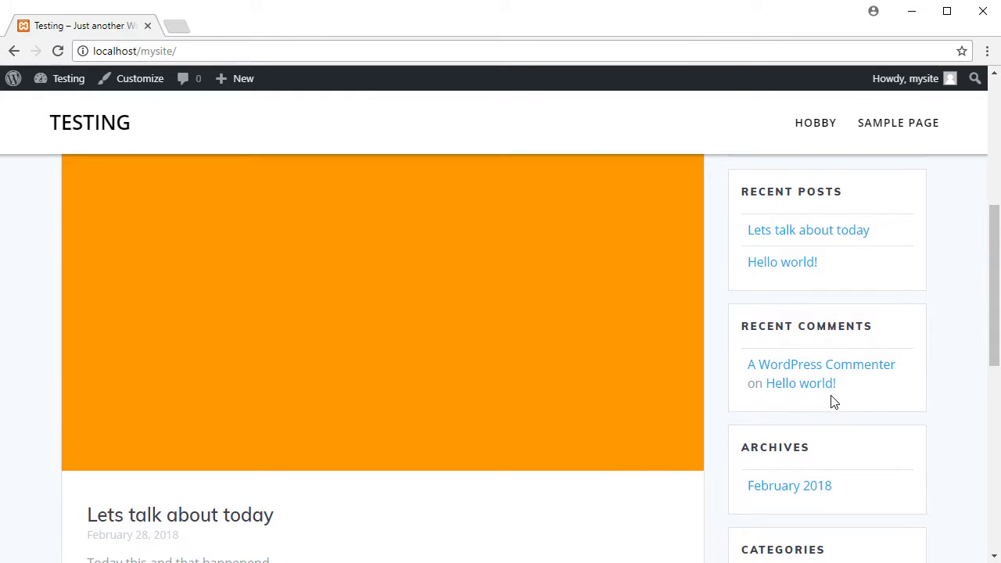
{"action": "scroll", "coordinate": [270, 487], "scroll_direction": "down", "scroll_amount": 2}
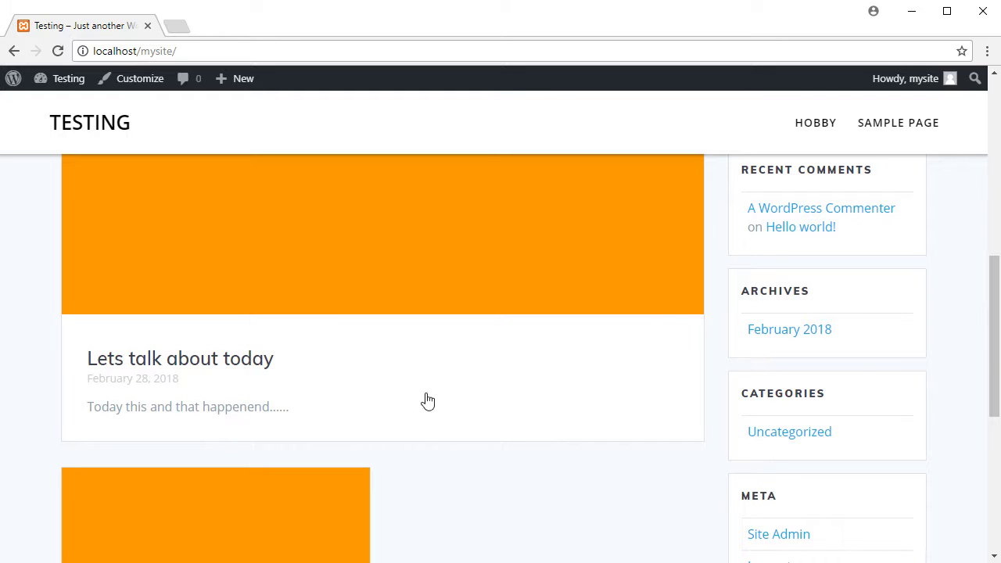
{"action": "scroll", "coordinate": [585, 437], "scroll_direction": "up", "scroll_amount": 7}
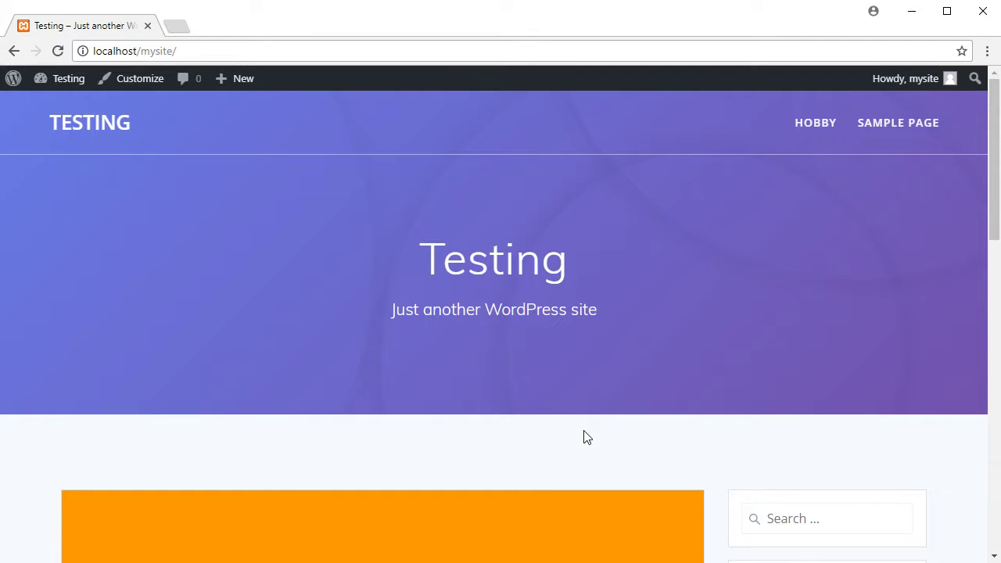
{"action": "scroll", "coordinate": [630, 437], "scroll_direction": "down", "scroll_amount": 3}
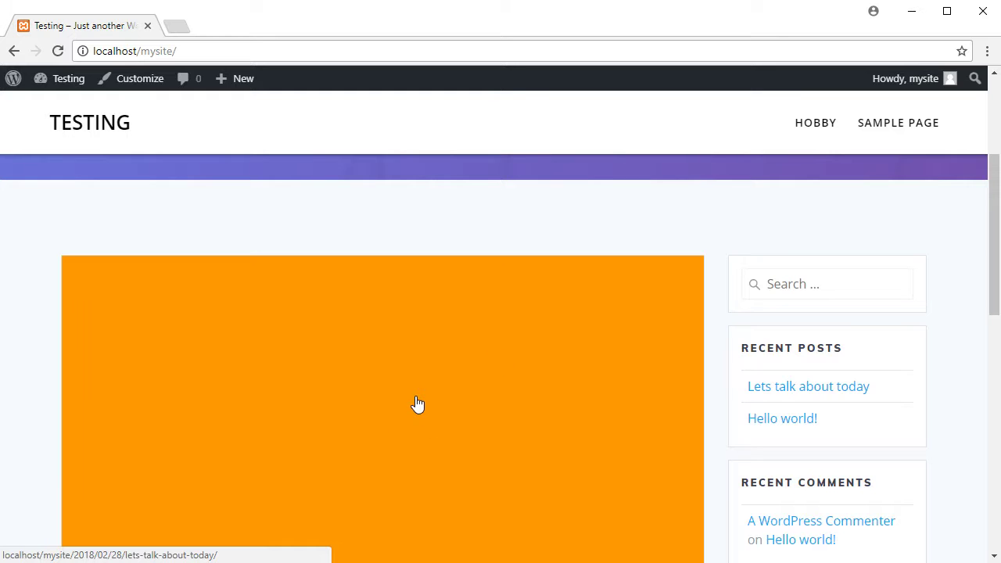
{"action": "scroll", "coordinate": [419, 405], "scroll_direction": "down", "scroll_amount": 4}
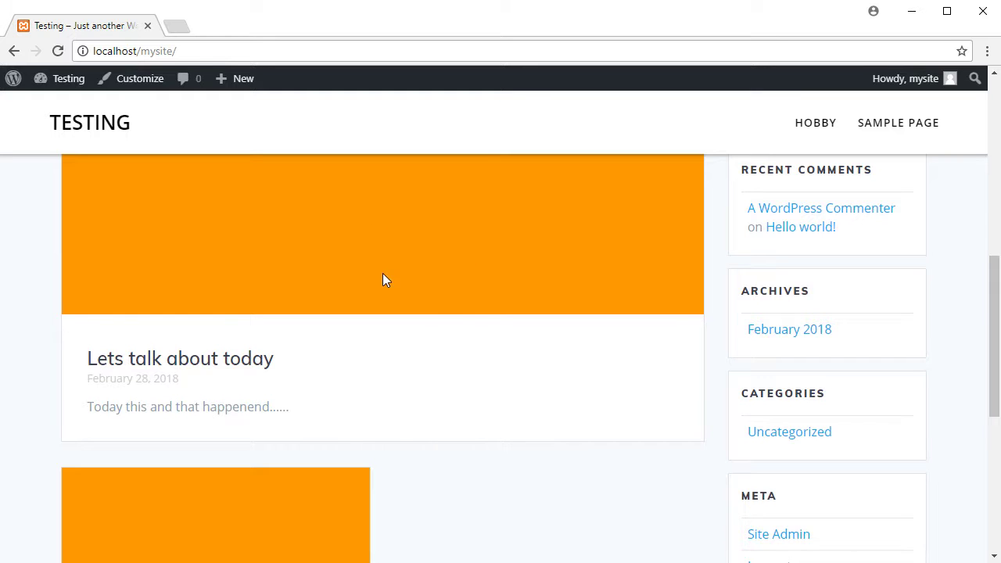
{"action": "scroll", "coordinate": [576, 427], "scroll_direction": "up", "scroll_amount": 8}
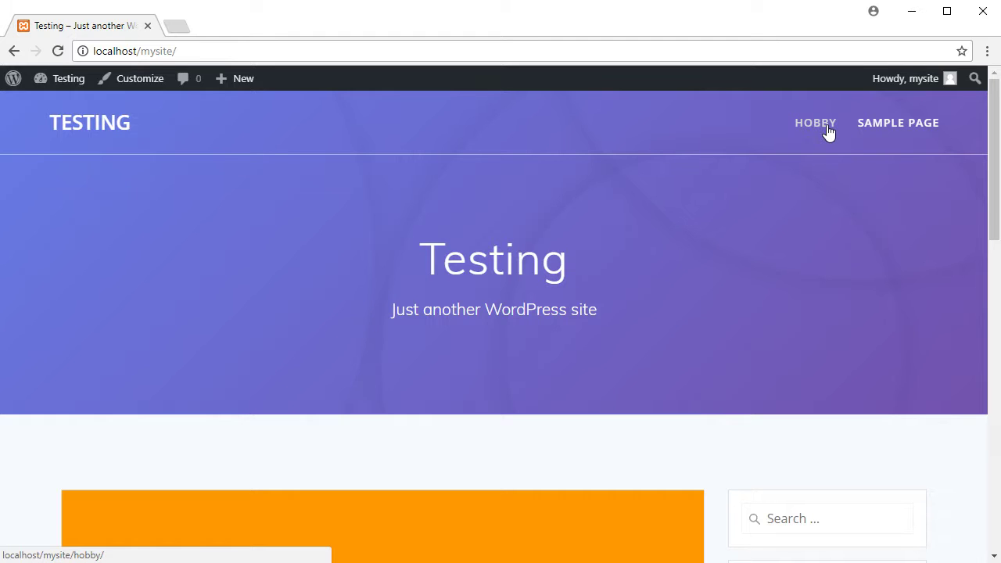
Step: View the Sample Page's content on the live site and return to the Hobby page
{"action": "left_click", "coordinate": [915, 132]}
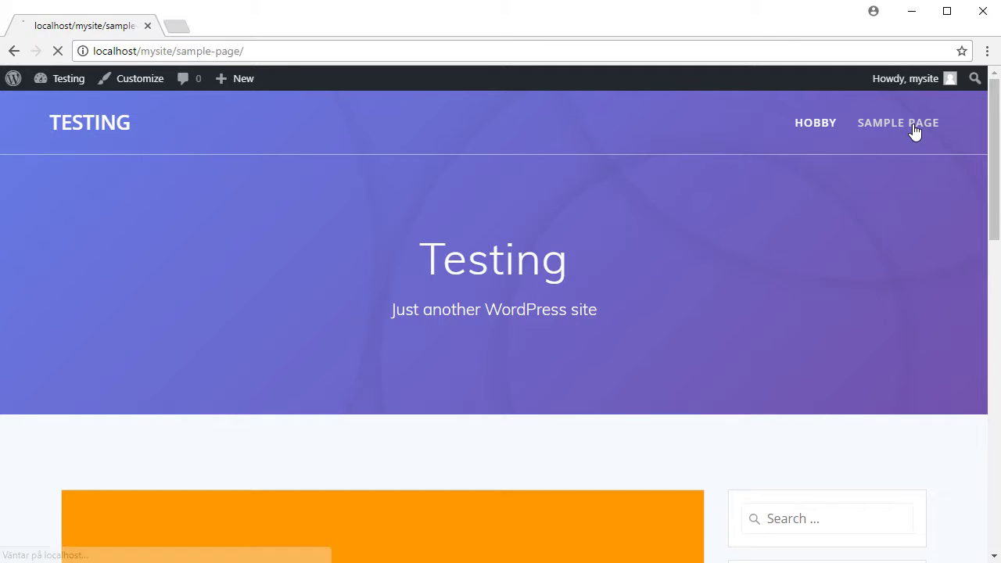
{"action": "scroll", "coordinate": [699, 420], "scroll_direction": "down", "scroll_amount": 5}
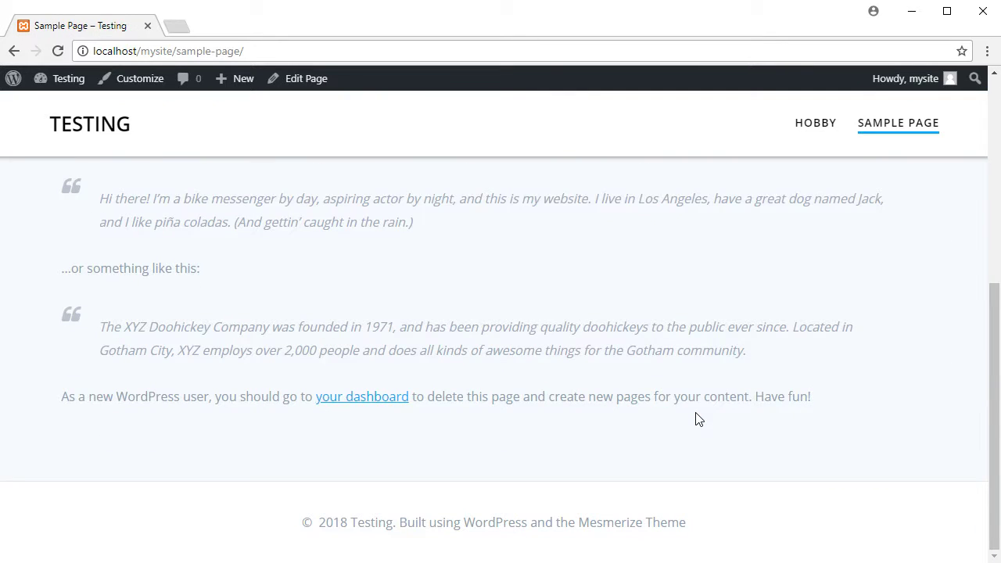
{"action": "scroll", "coordinate": [697, 418], "scroll_direction": "up", "scroll_amount": 5}
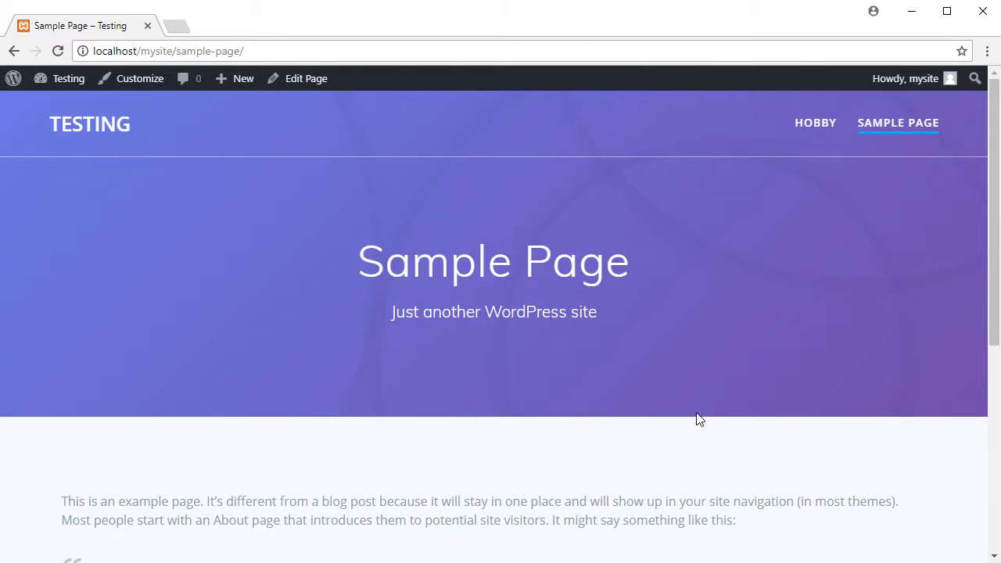
{"action": "left_click", "coordinate": [820, 133]}
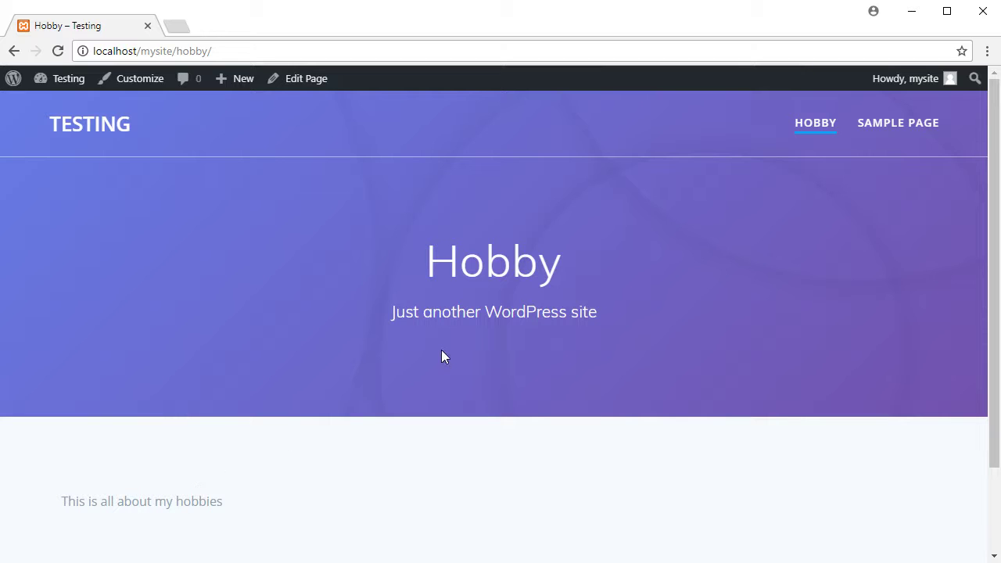
Step: Start a new page titled "Icehockey" and enter "Im a big fan of Icehockey" as its body text
{"action": "mouse_move", "coordinate": [240, 78]}
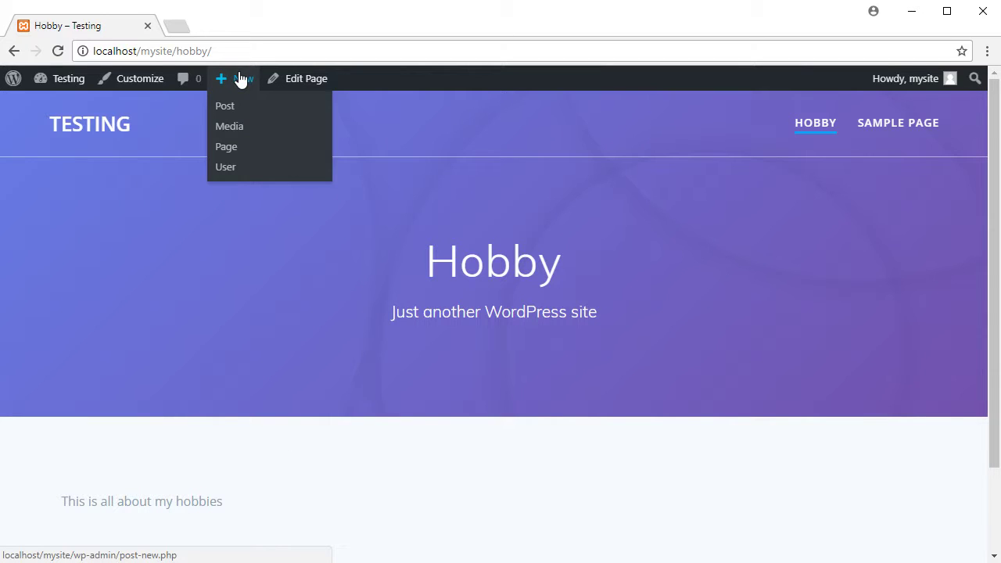
{"action": "left_click", "coordinate": [228, 148]}
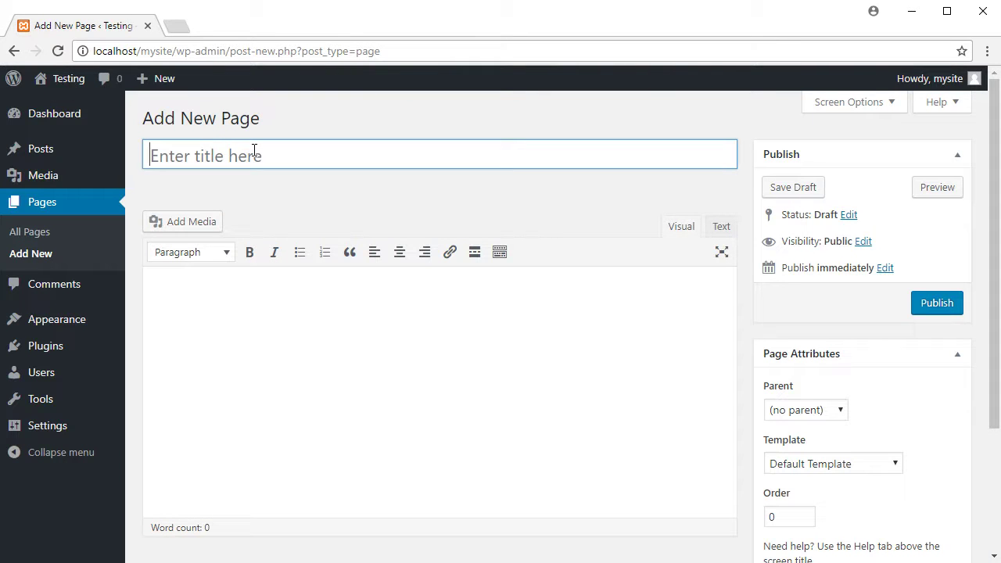
{"action": "type", "text": "Icehoc"}
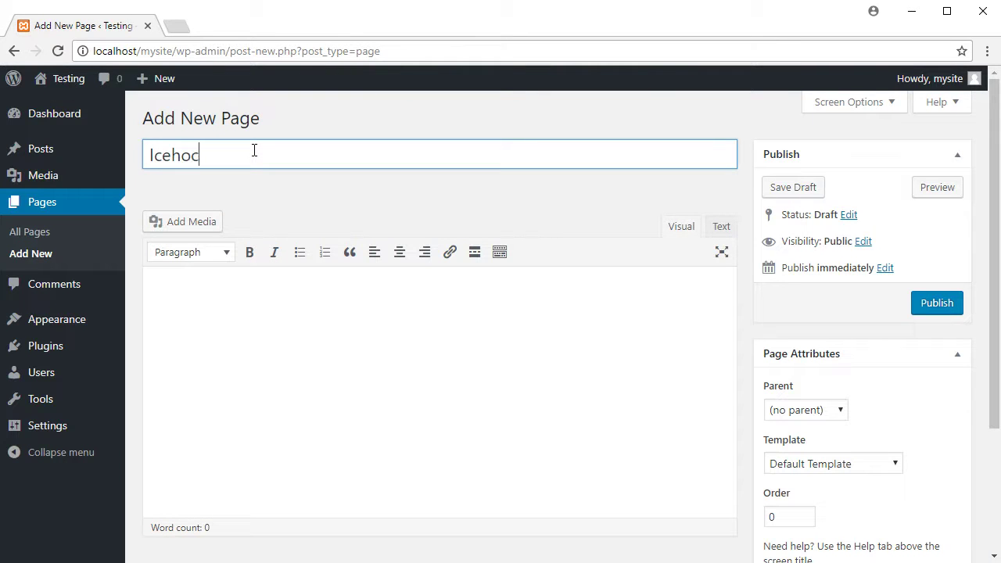
{"action": "type", "text": "key"}
{"action": "left_click", "coordinate": [265, 337]}
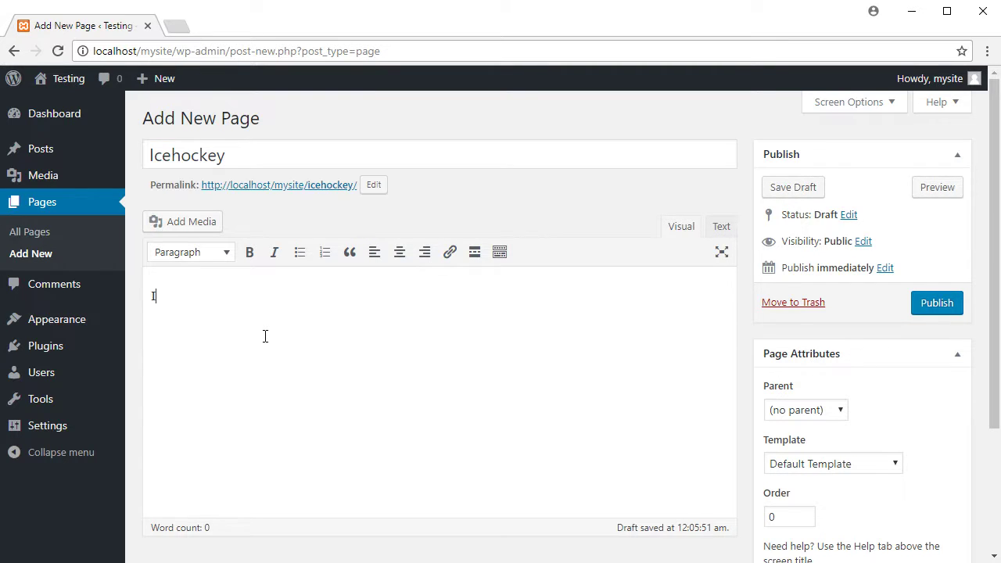
{"action": "type", "text": "Im a big fan of Icehockey"}
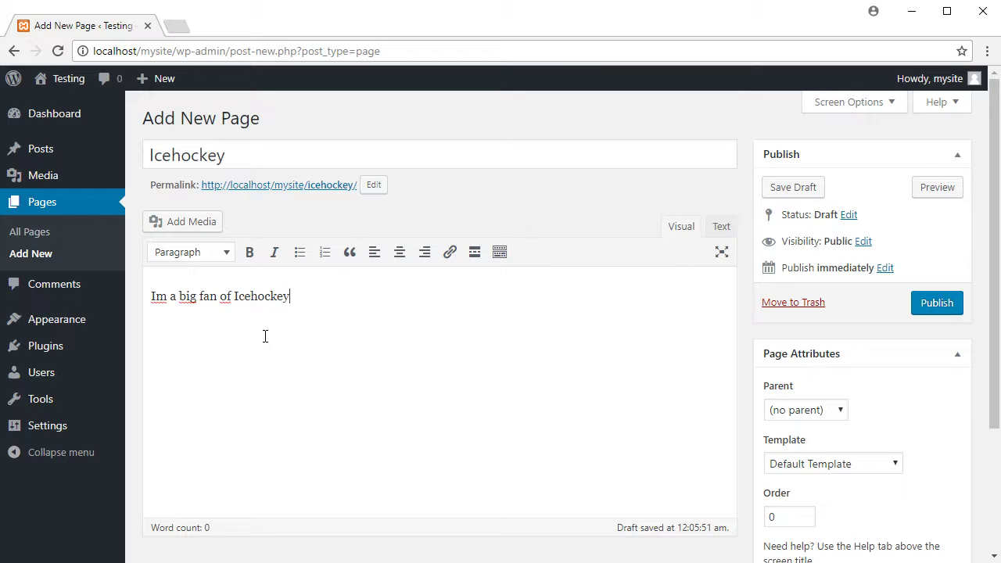
Step: Set Hobby as the parent of the Icehockey page and publish it
{"action": "key", "text": "Left"}
{"action": "left_click", "coordinate": [843, 413]}
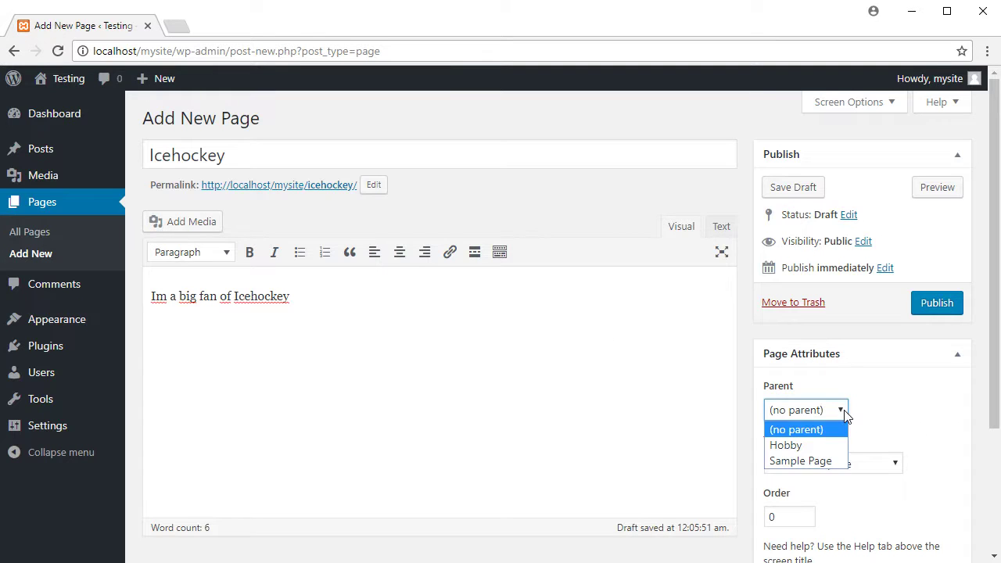
{"action": "left_click", "coordinate": [817, 447]}
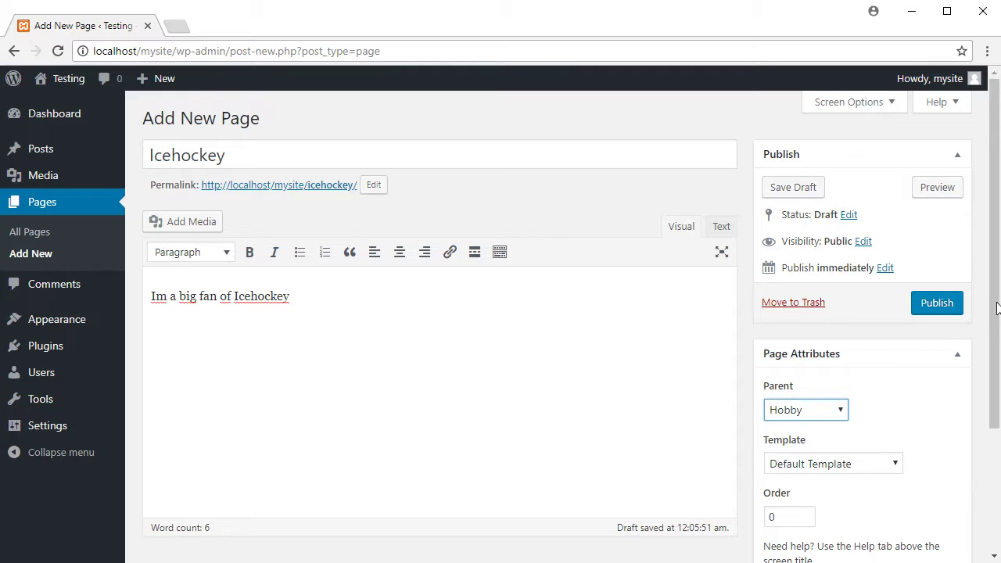
{"action": "left_click", "coordinate": [942, 310]}
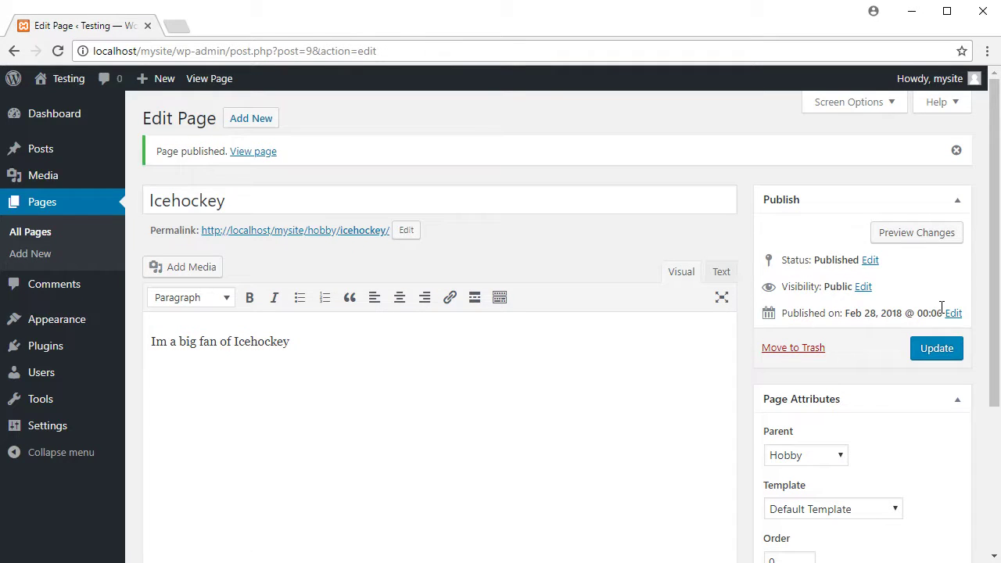
Step: Start a new page titled "Football" and enter "Football is kinda boring" as its body text
{"action": "left_click", "coordinate": [261, 125]}
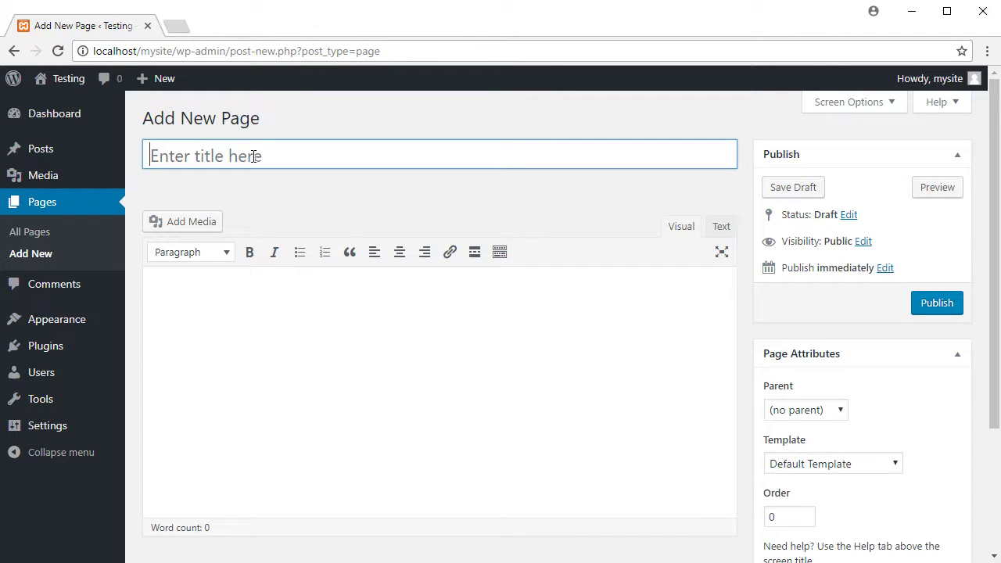
{"action": "type", "text": "Football"}
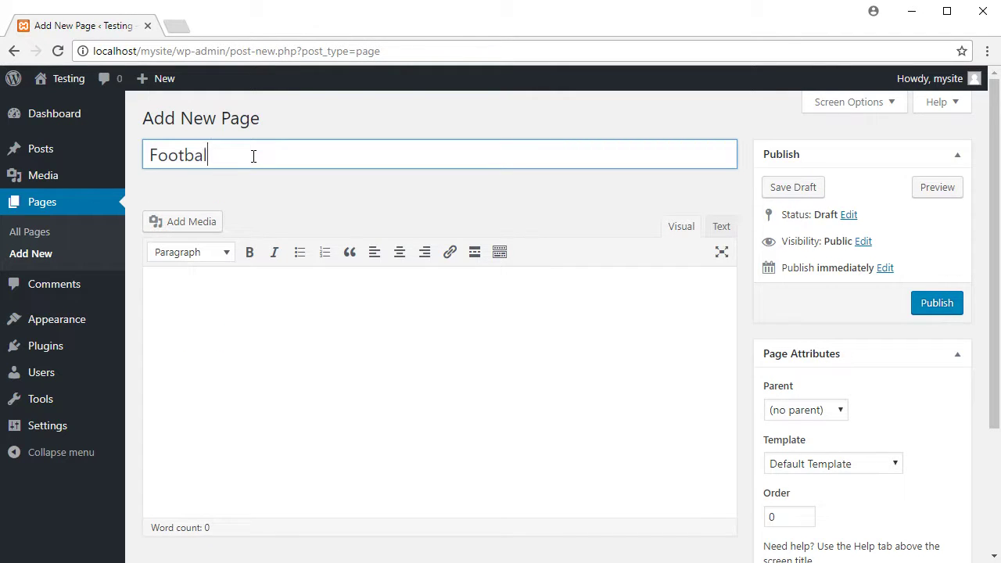
{"action": "left_click", "coordinate": [235, 407]}
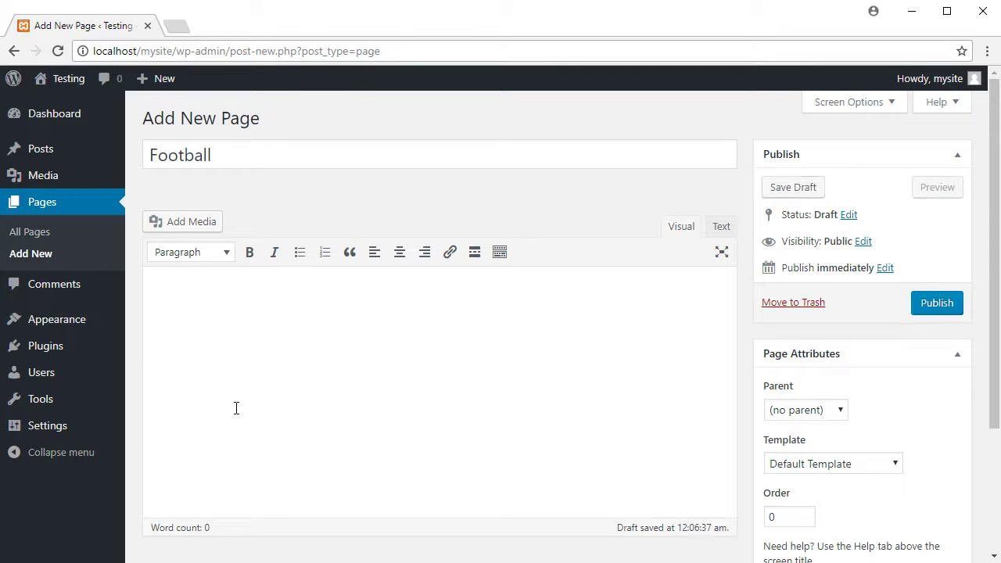
{"action": "type", "text": "Foot ball"}
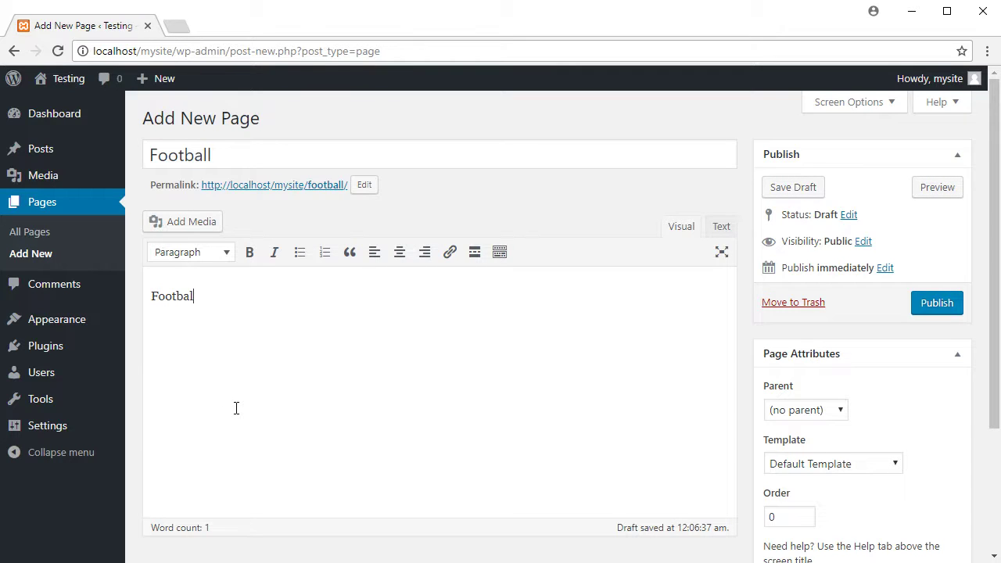
{"action": "type", "text": " is kinda boring"}
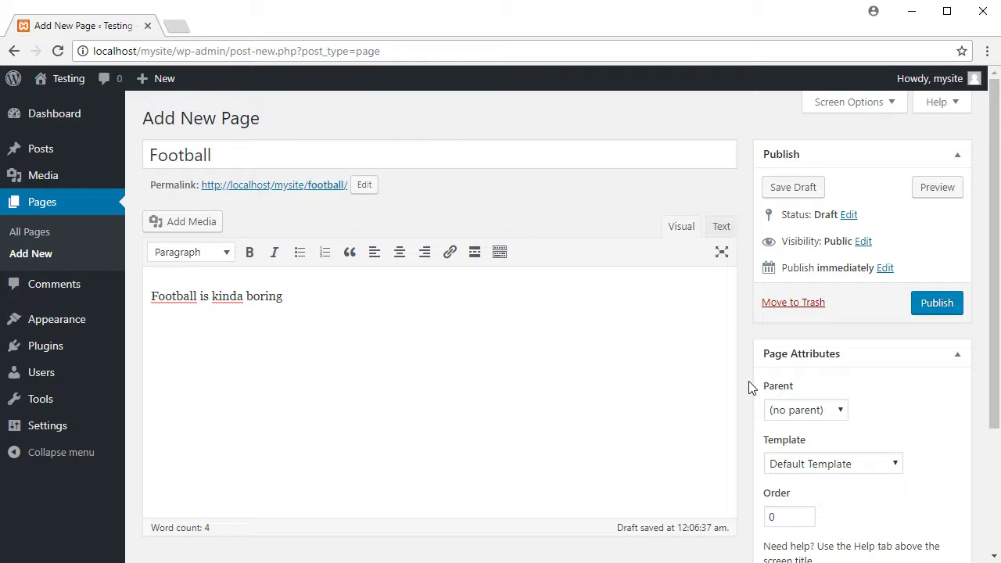
Step: Set Hobby as the parent of the Football page and publish it
{"action": "left_click", "coordinate": [813, 415]}
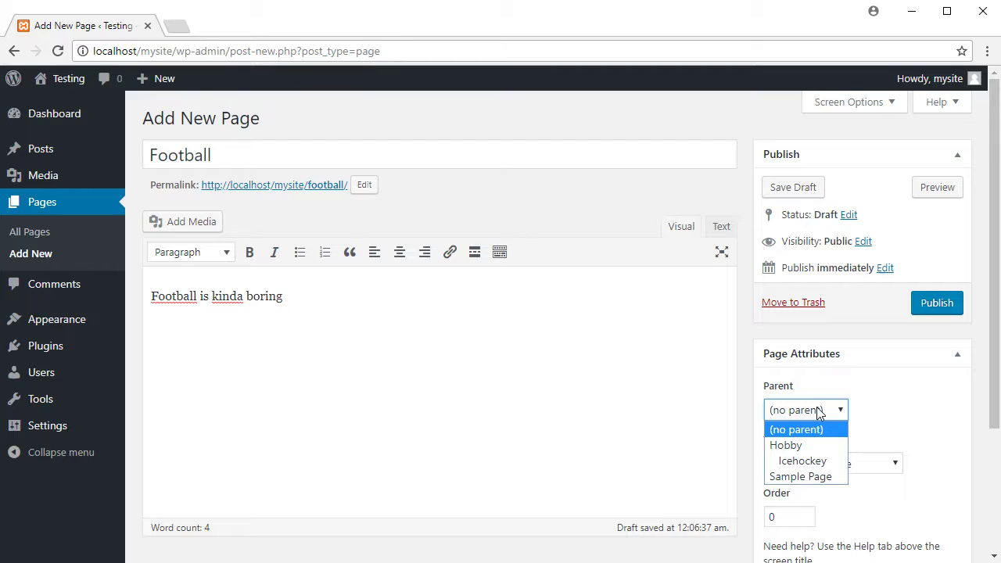
{"action": "left_click", "coordinate": [806, 446]}
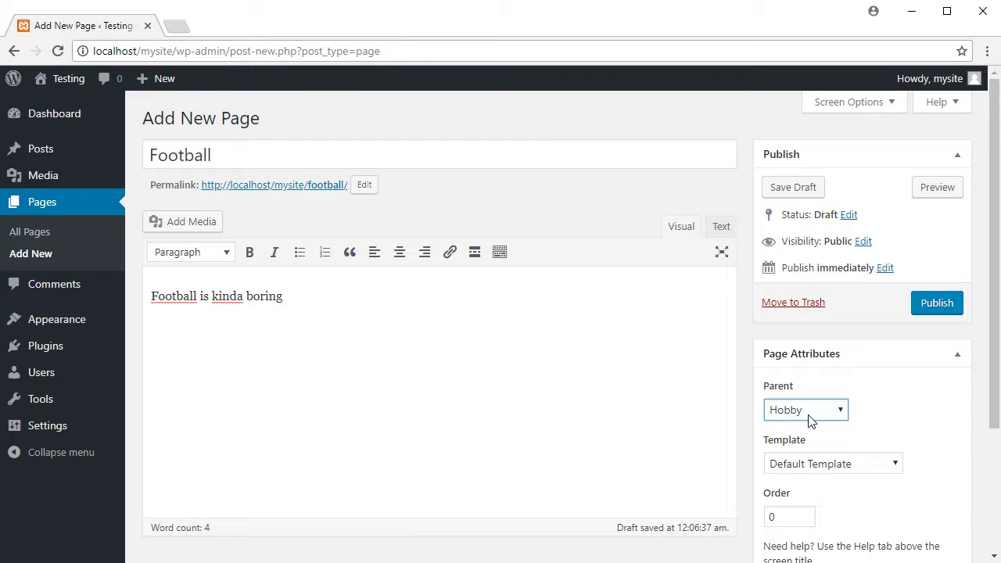
{"action": "left_click", "coordinate": [925, 314]}
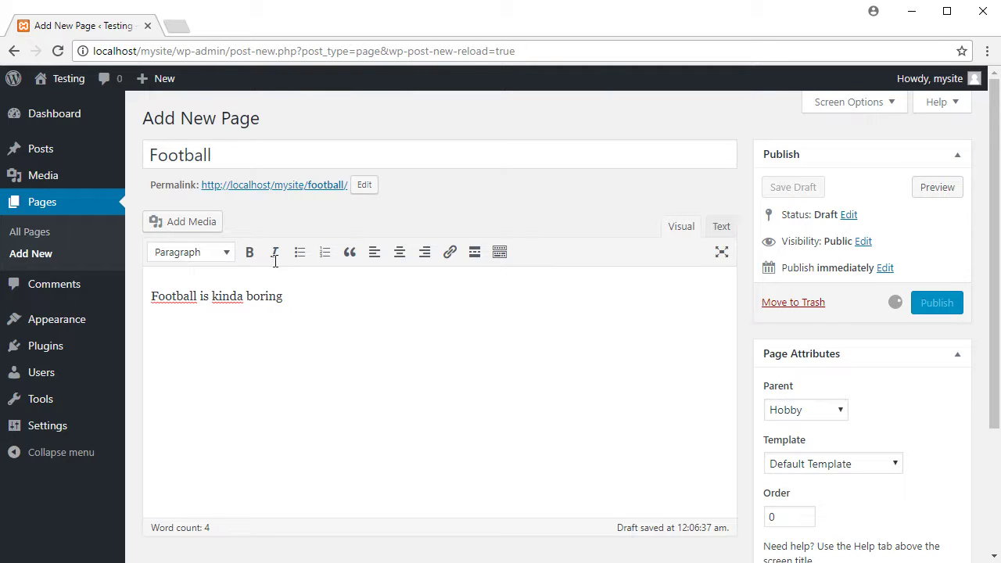
Step: Visit the live site, view the Icehockey and Football pages under Hobby, and return to the home page
{"action": "mouse_move", "coordinate": [78, 83]}
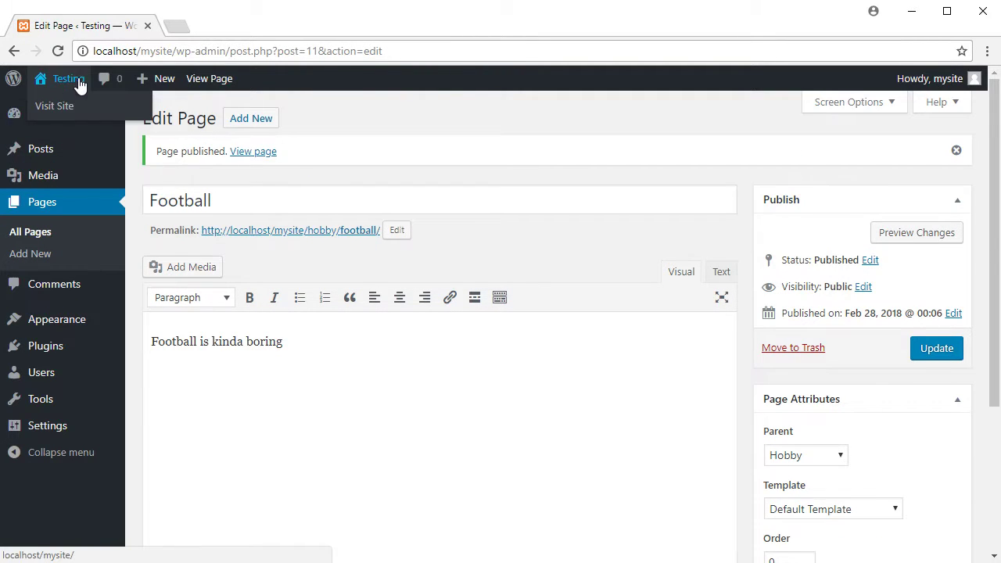
{"action": "left_click", "coordinate": [62, 109]}
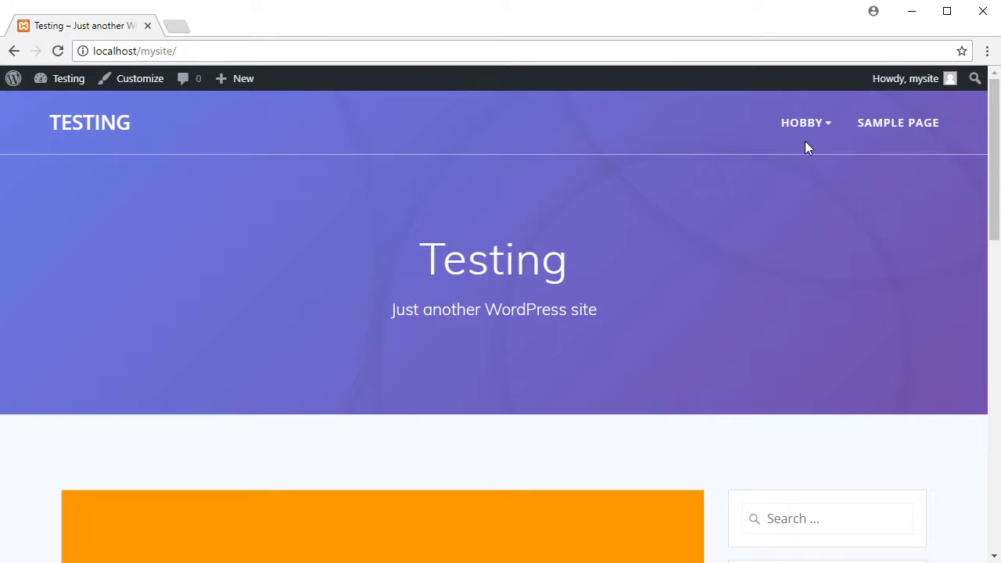
{"action": "mouse_move", "coordinate": [811, 130]}
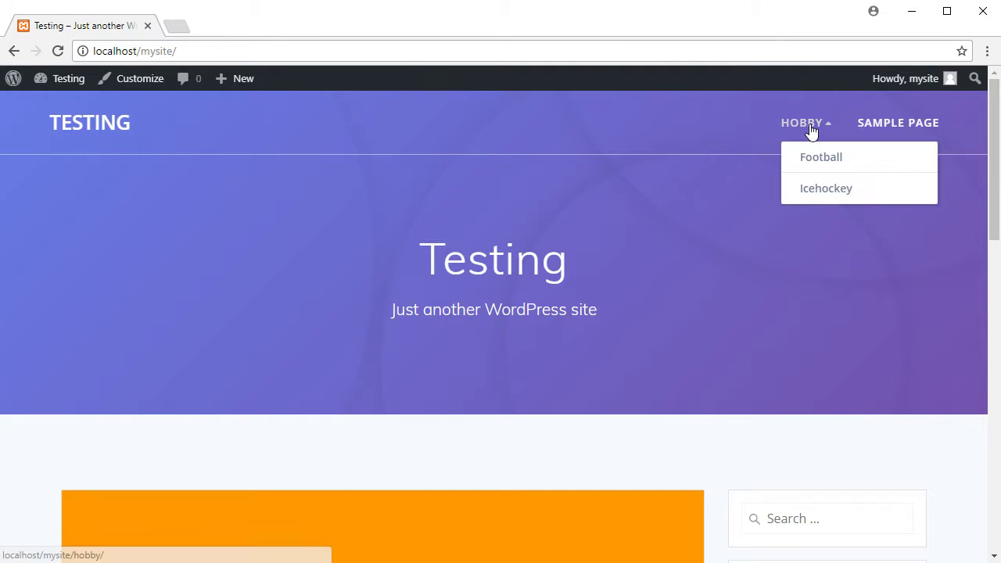
{"action": "left_click", "coordinate": [832, 192]}
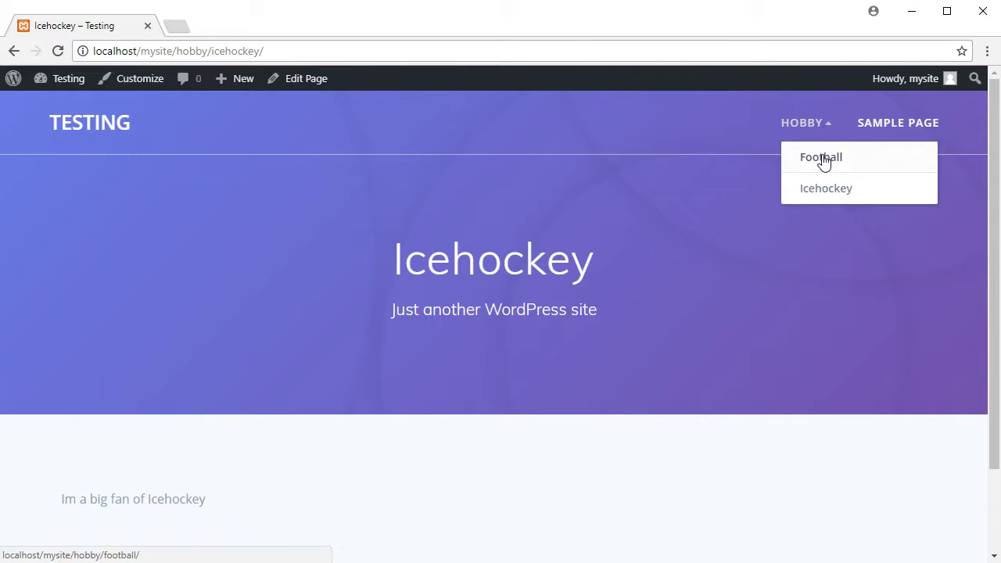
{"action": "left_click", "coordinate": [822, 159]}
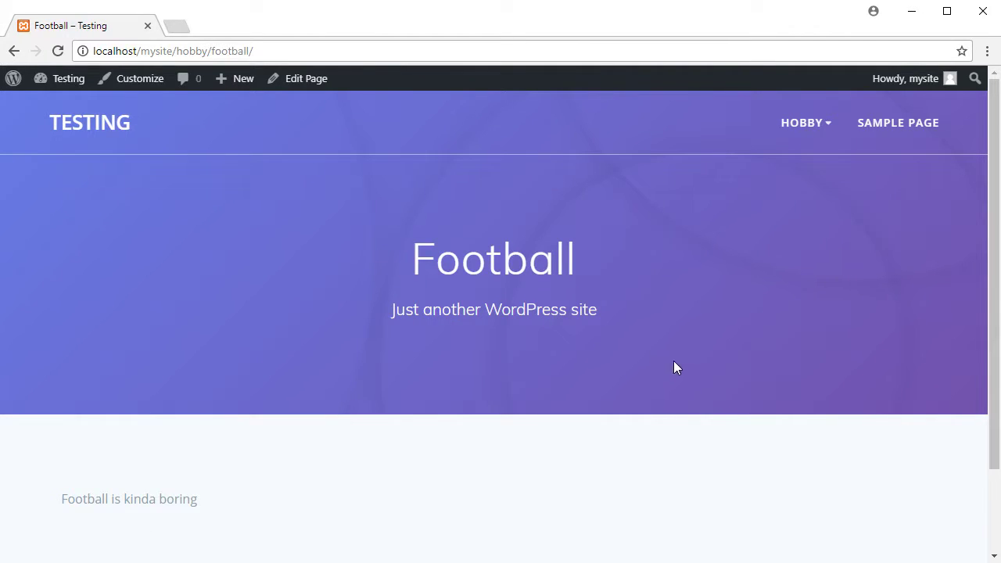
{"action": "left_click", "coordinate": [102, 135]}
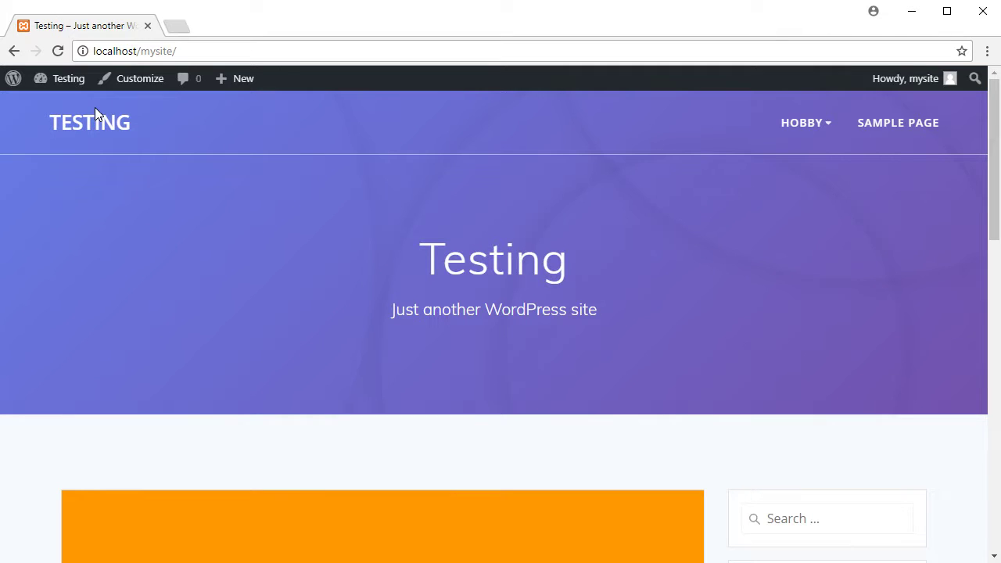
Step: Go back to the admin dashboard and view the list of installed plugins
{"action": "mouse_move", "coordinate": [68, 83]}
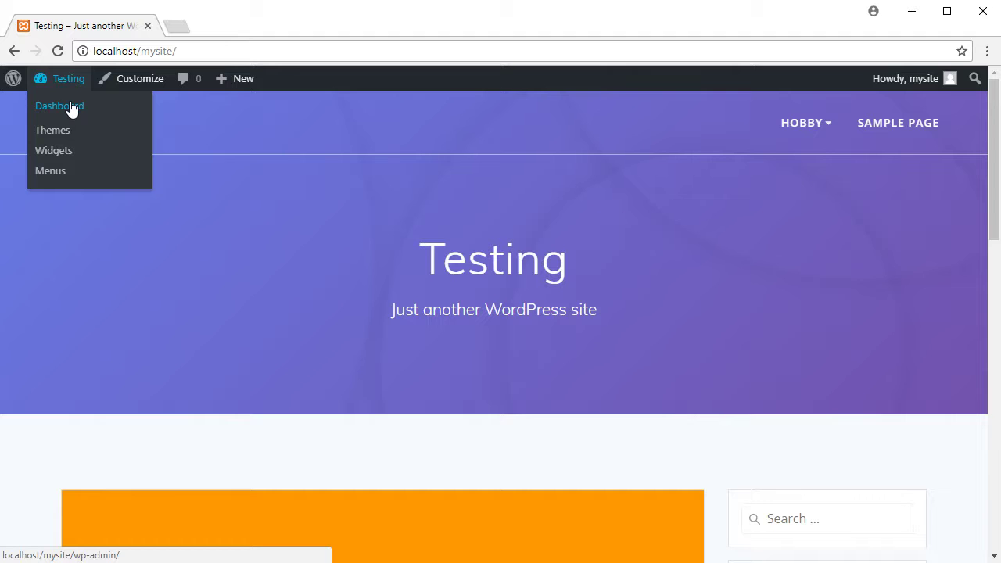
{"action": "left_click", "coordinate": [99, 111]}
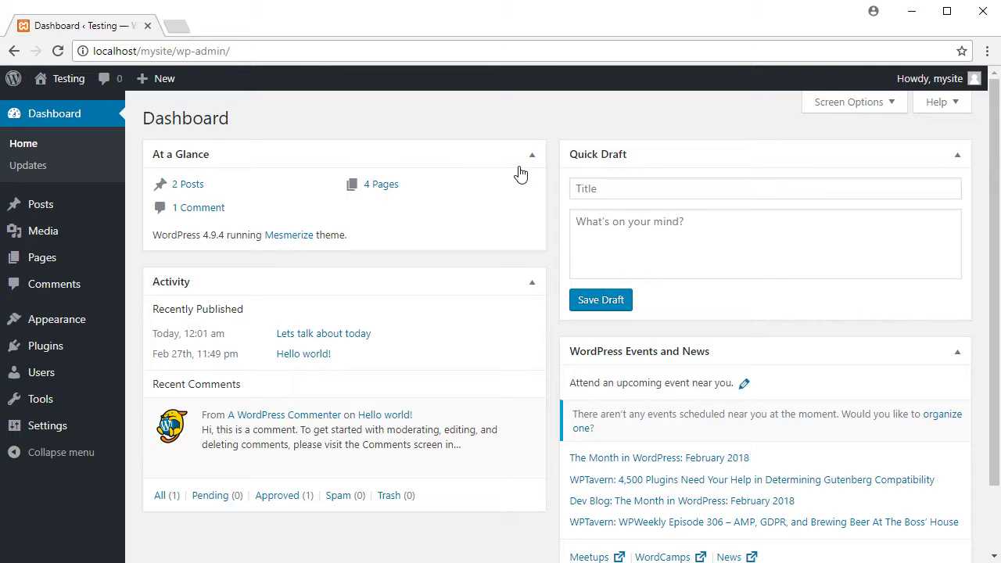
{"action": "mouse_move", "coordinate": [59, 356]}
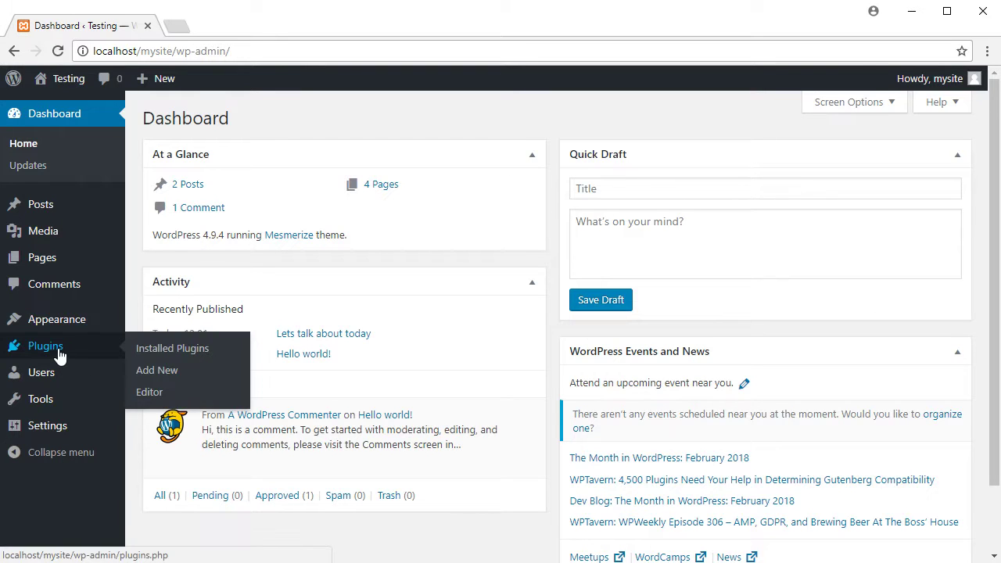
{"action": "left_click", "coordinate": [160, 351]}
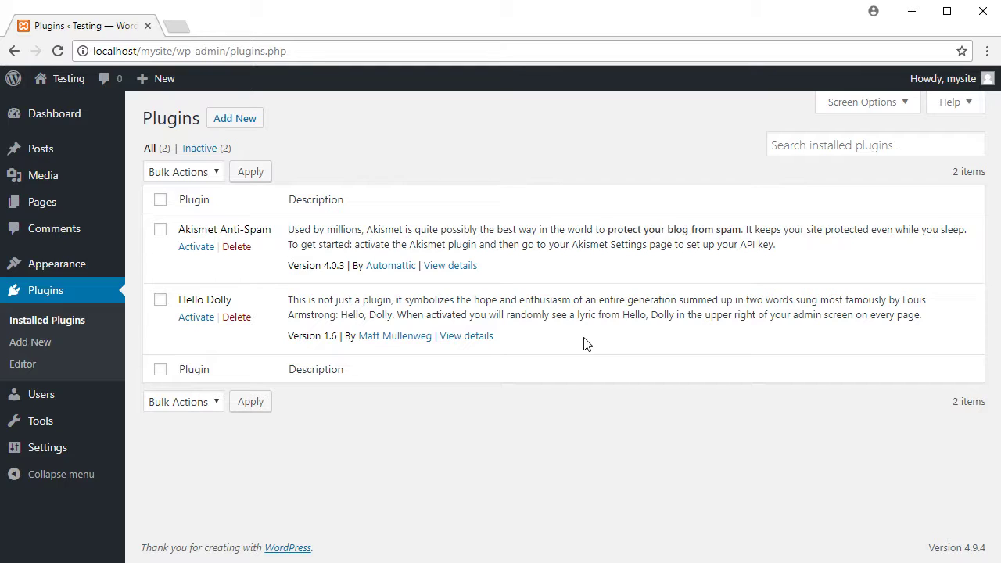
Step: Browse the featured plugins available to add and show the plugins with the slider tag
{"action": "left_click", "coordinate": [234, 126]}
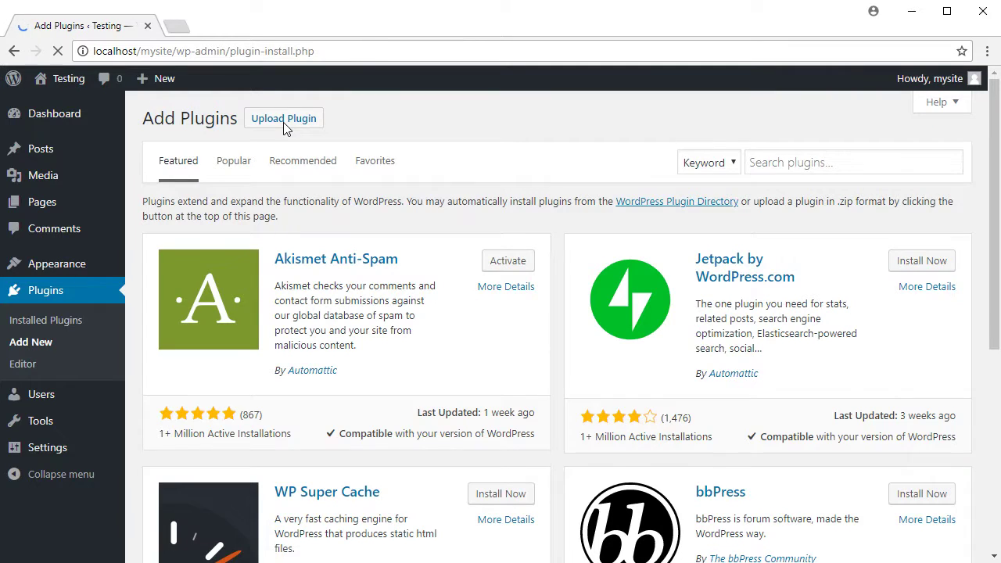
{"action": "scroll", "coordinate": [577, 322], "scroll_direction": "down", "scroll_amount": 4}
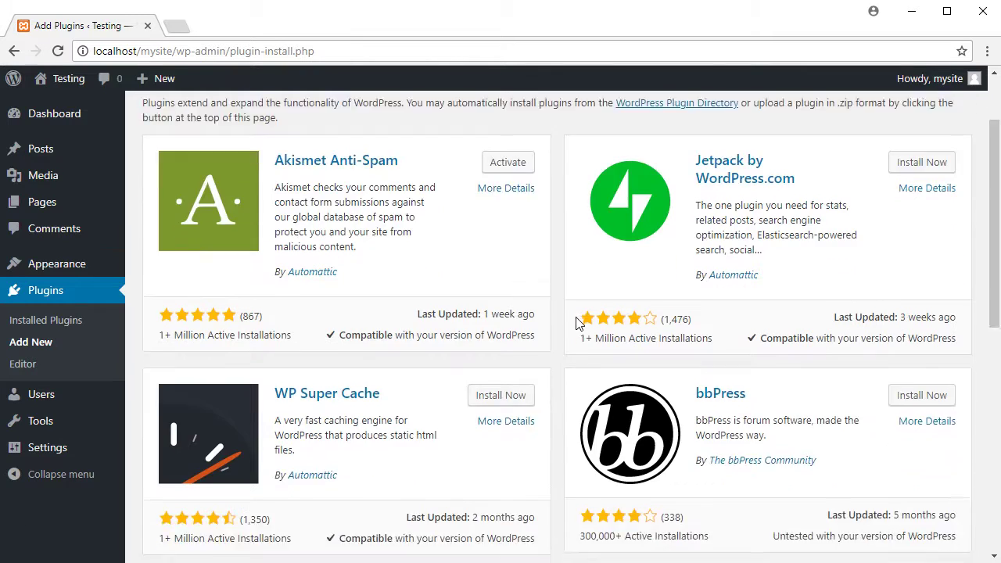
{"action": "scroll", "coordinate": [577, 322], "scroll_direction": "down", "scroll_amount": 4}
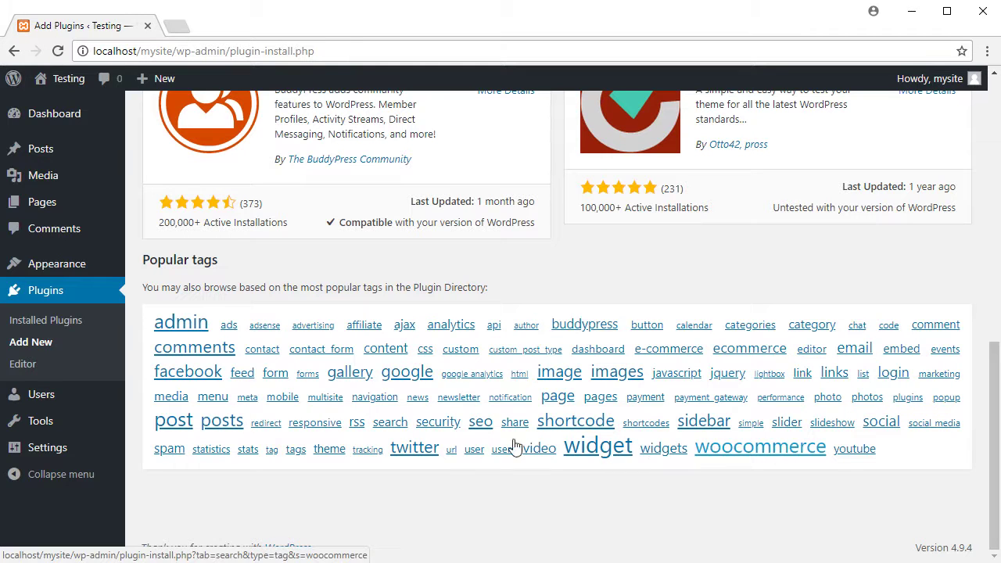
{"action": "left_click", "coordinate": [203, 376]}
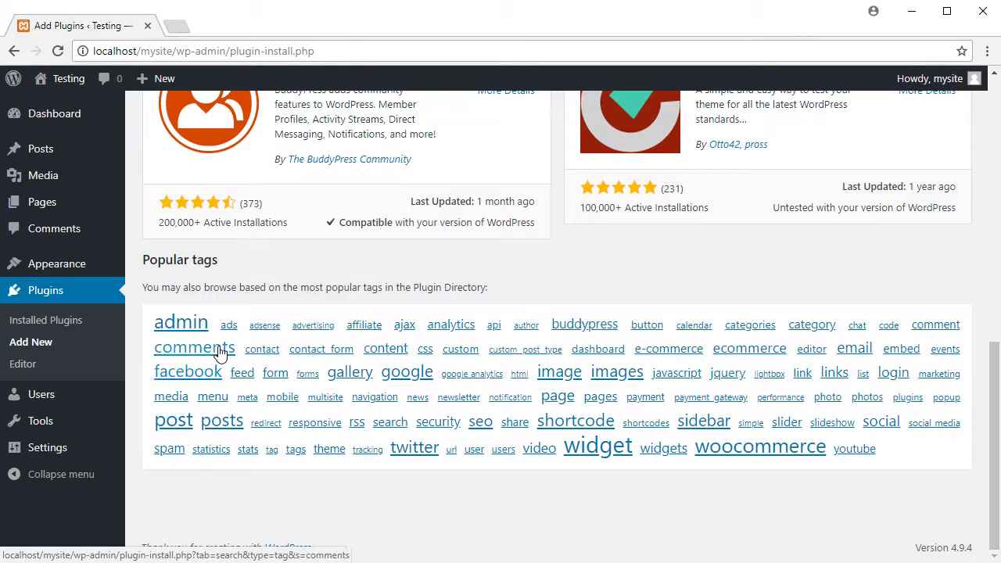
{"action": "left_click", "coordinate": [787, 423]}
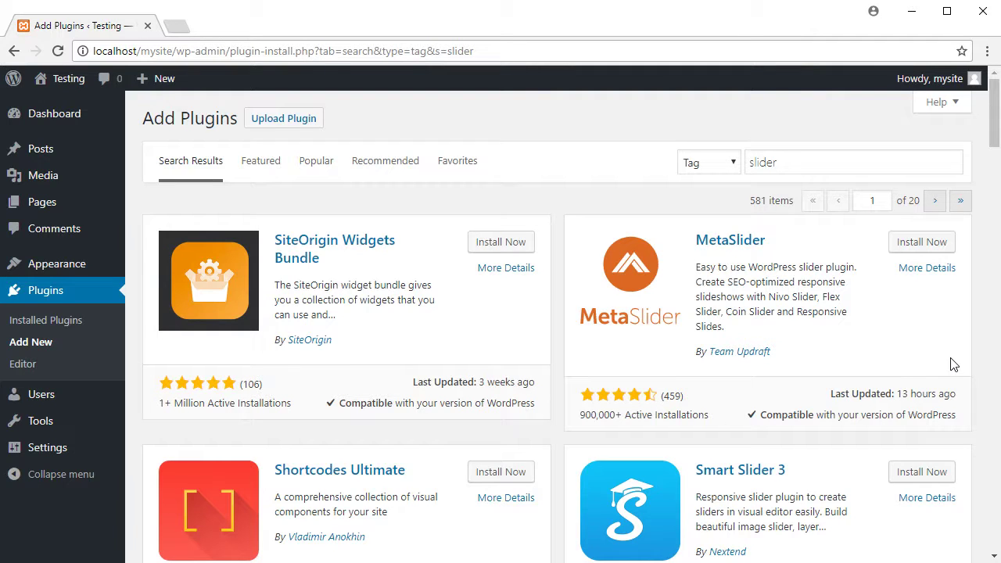
Step: Install and activate the "Master Slider – Responsive Touch Slider" plugin from the slider results
{"action": "scroll", "coordinate": [952, 365], "scroll_direction": "down", "scroll_amount": 3}
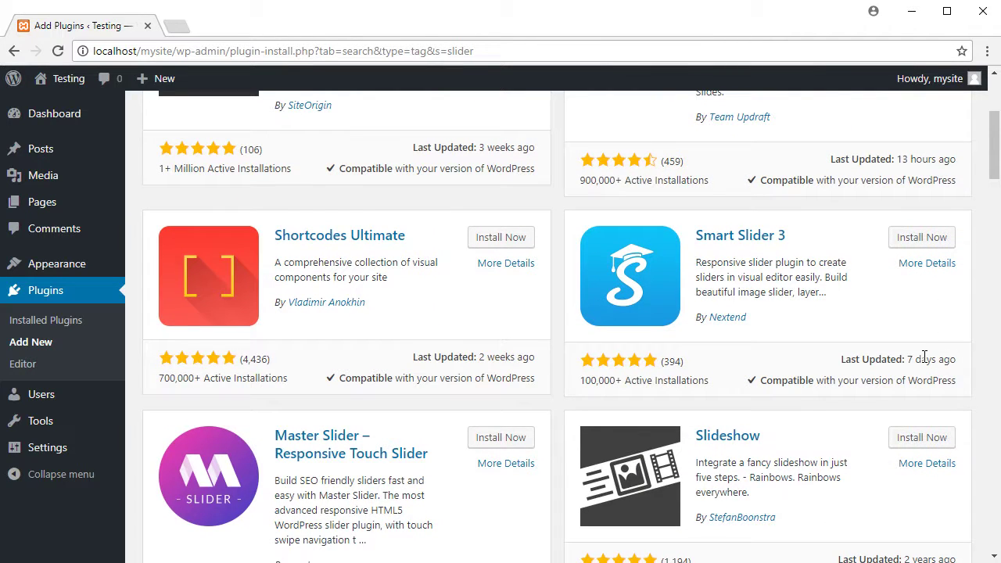
{"action": "scroll", "coordinate": [925, 356], "scroll_direction": "down", "scroll_amount": 2}
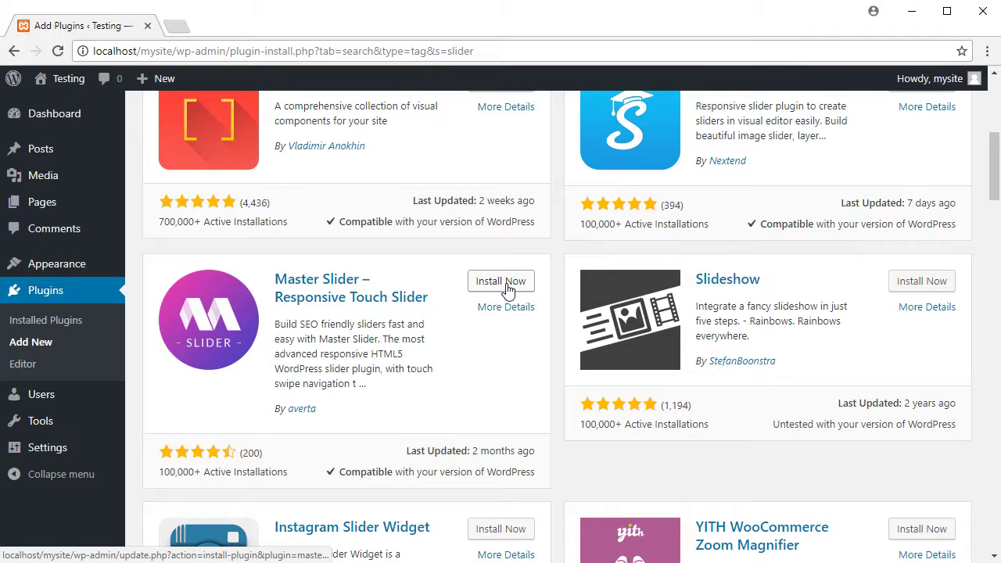
{"action": "left_click", "coordinate": [507, 289]}
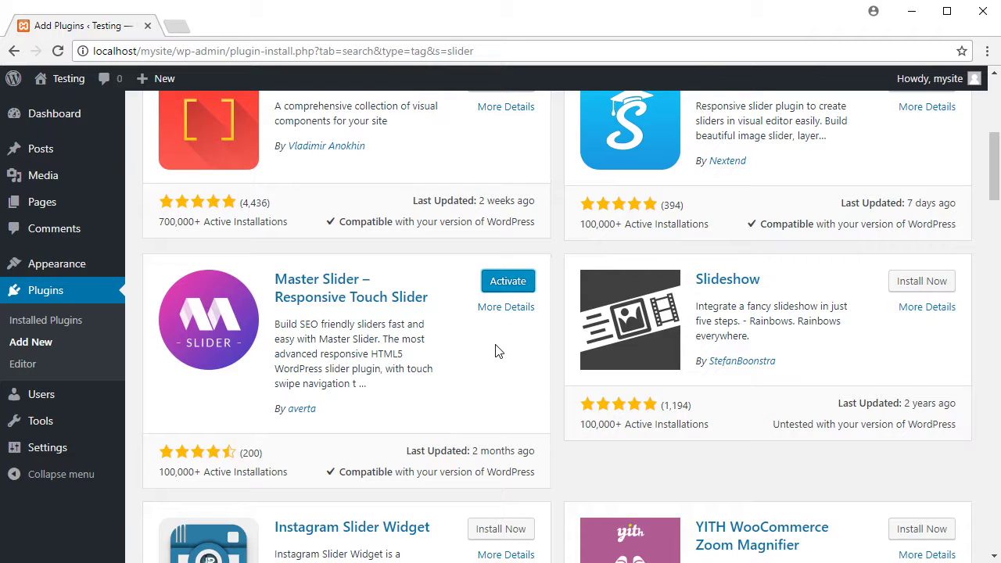
{"action": "left_click", "coordinate": [516, 286]}
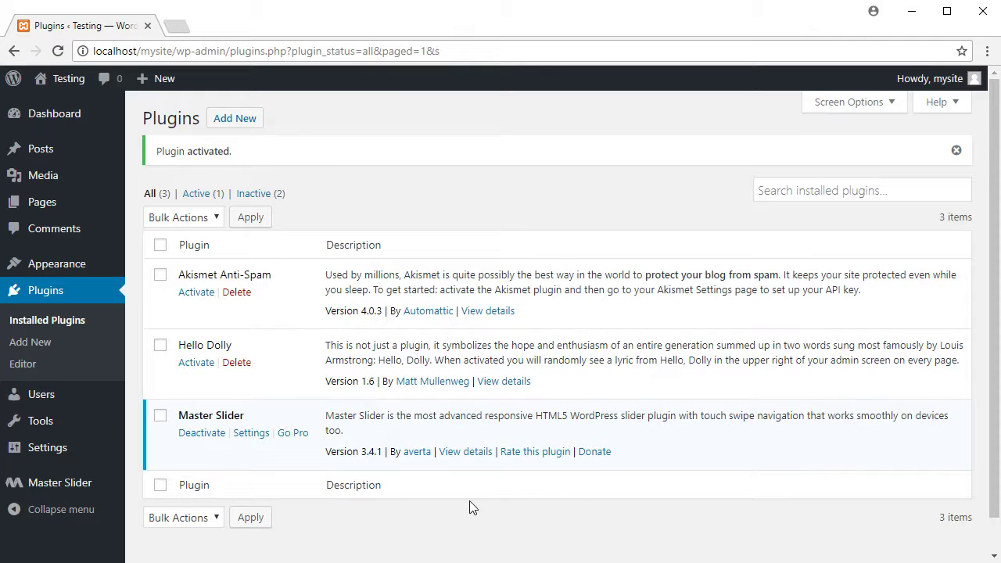
Step: Look through Master Slider's general, advanced and Pro upgrade settings and save the general settings
{"action": "left_click", "coordinate": [251, 433]}
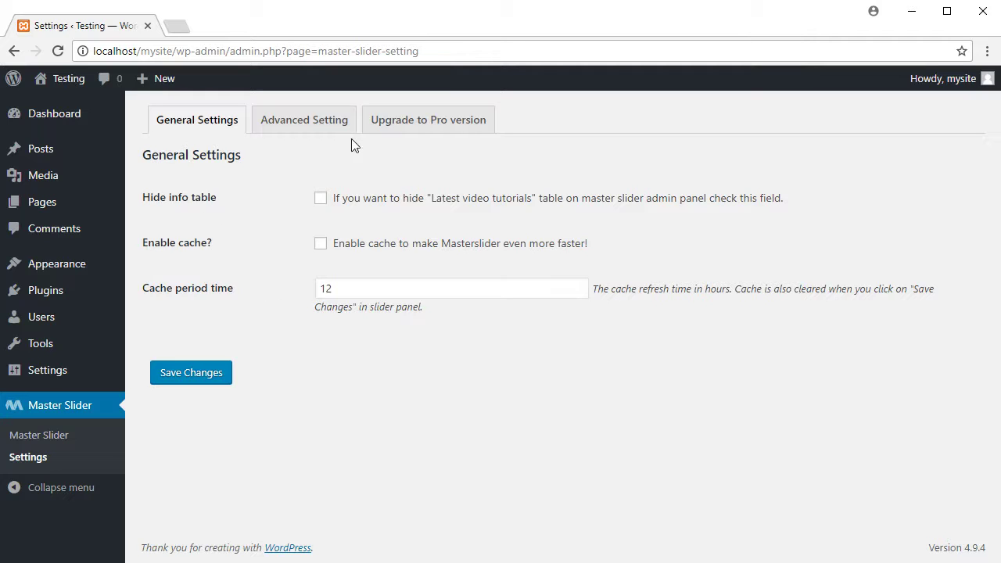
{"action": "left_click", "coordinate": [317, 122]}
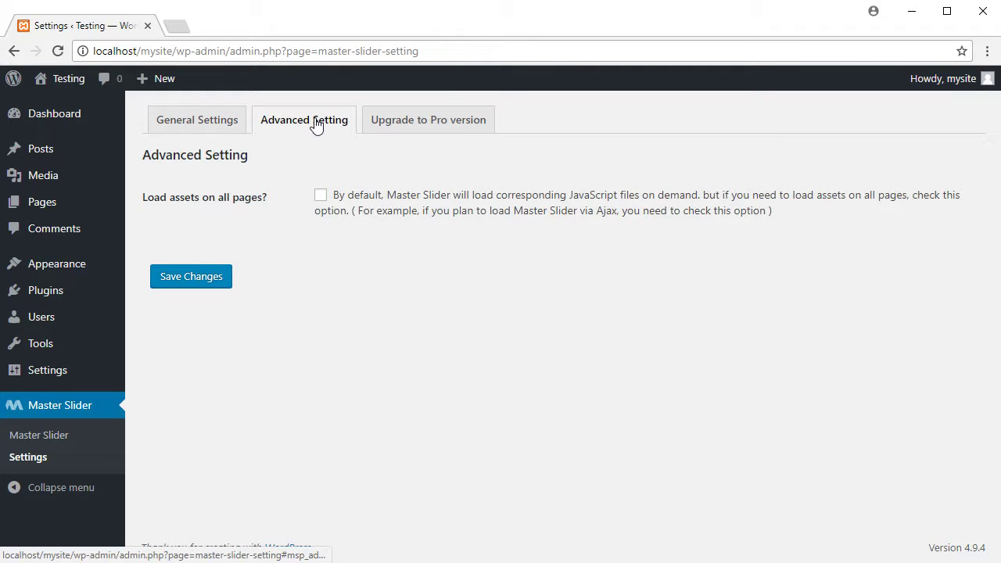
{"action": "left_click", "coordinate": [437, 123]}
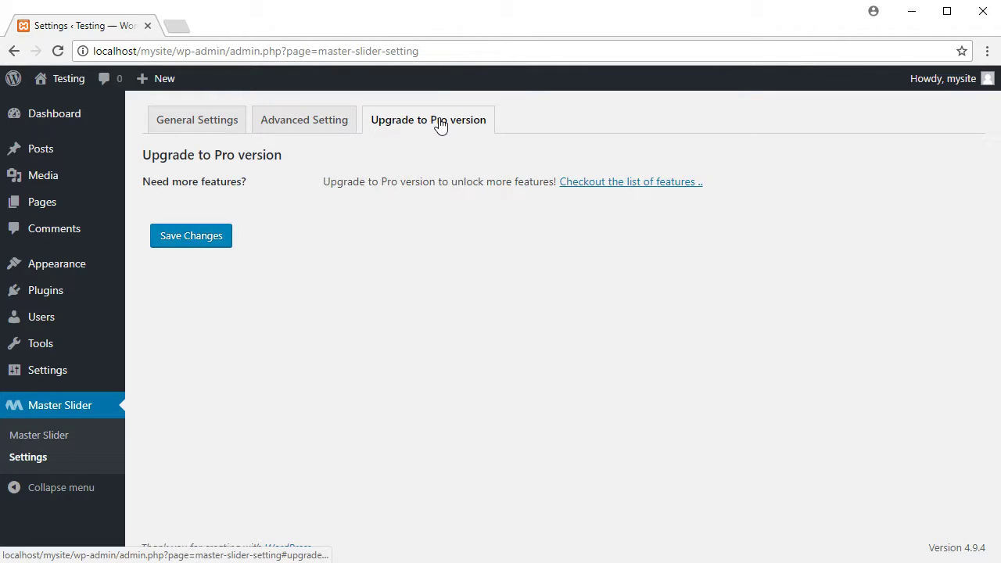
{"action": "left_click", "coordinate": [217, 125]}
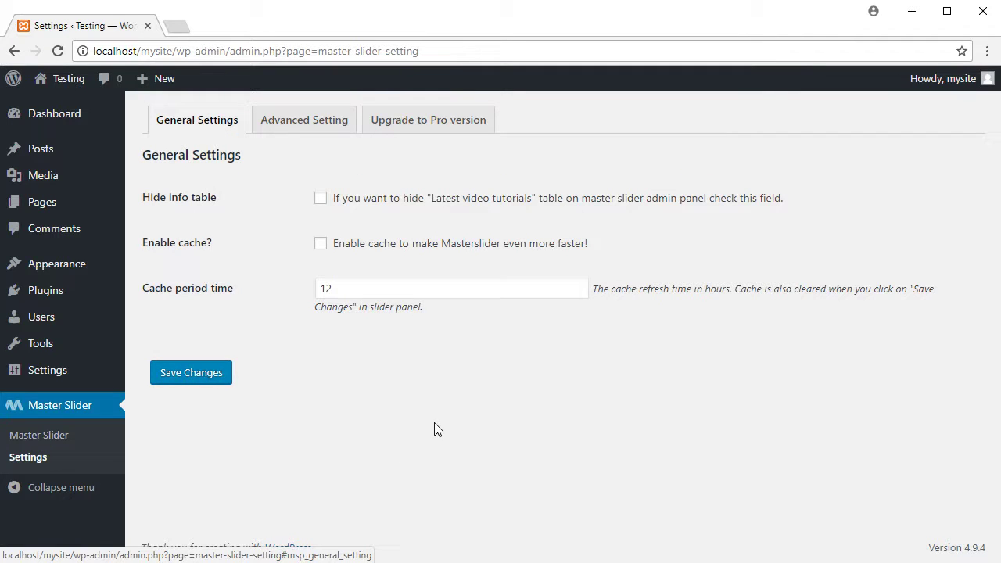
{"action": "left_click", "coordinate": [208, 373]}
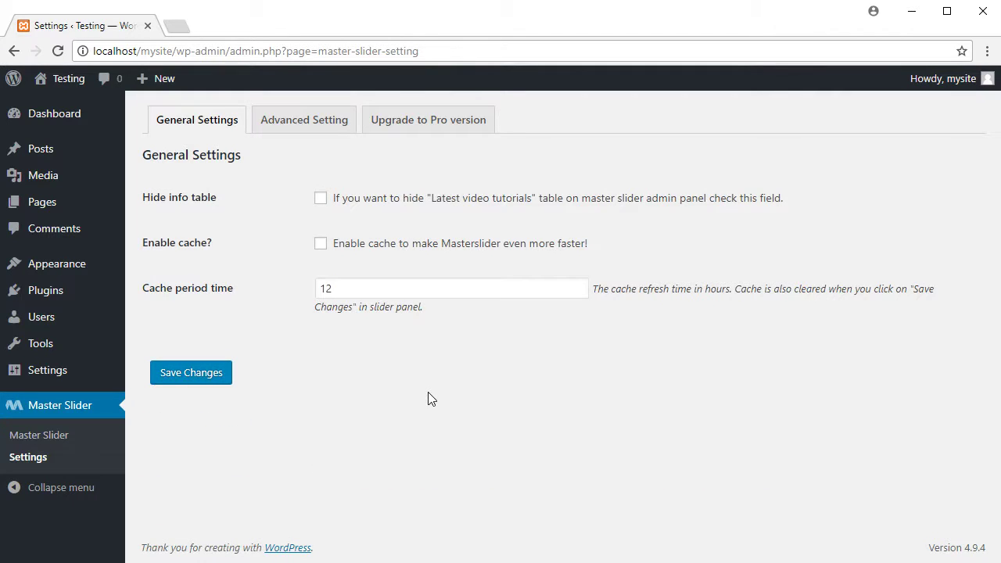
Step: Open the Master Slider plugin's main page and return to the live site
{"action": "left_click", "coordinate": [48, 436]}
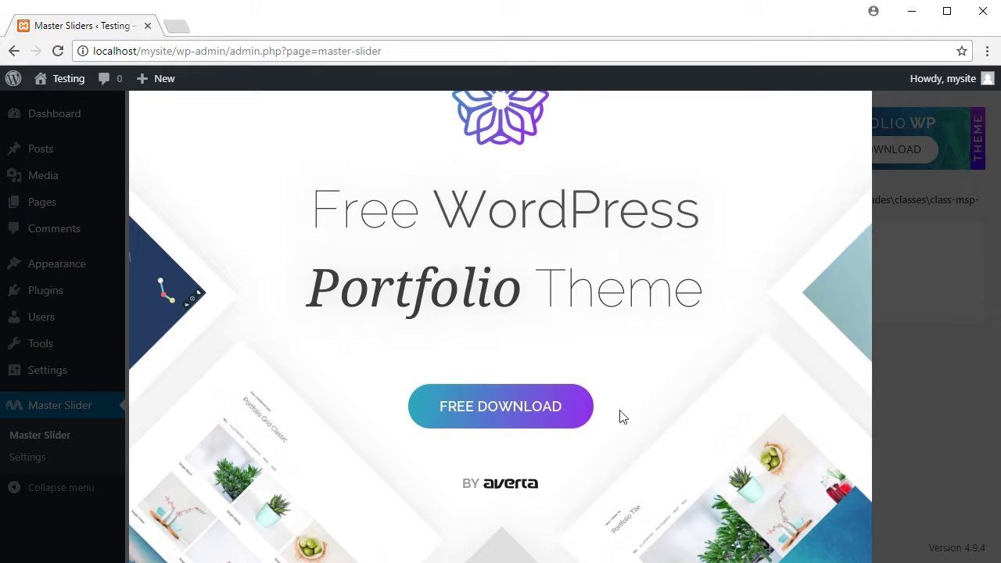
{"action": "left_click", "coordinate": [67, 93]}
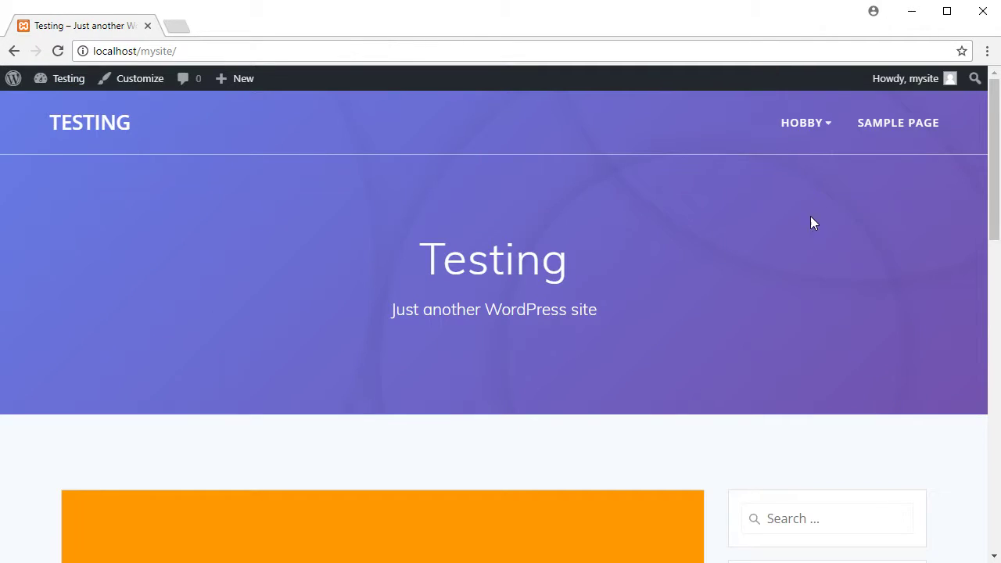
Step: Open the site's widget management and move the Meta widget above Search, making it first in the Sidebar widget area
{"action": "mouse_move", "coordinate": [62, 88]}
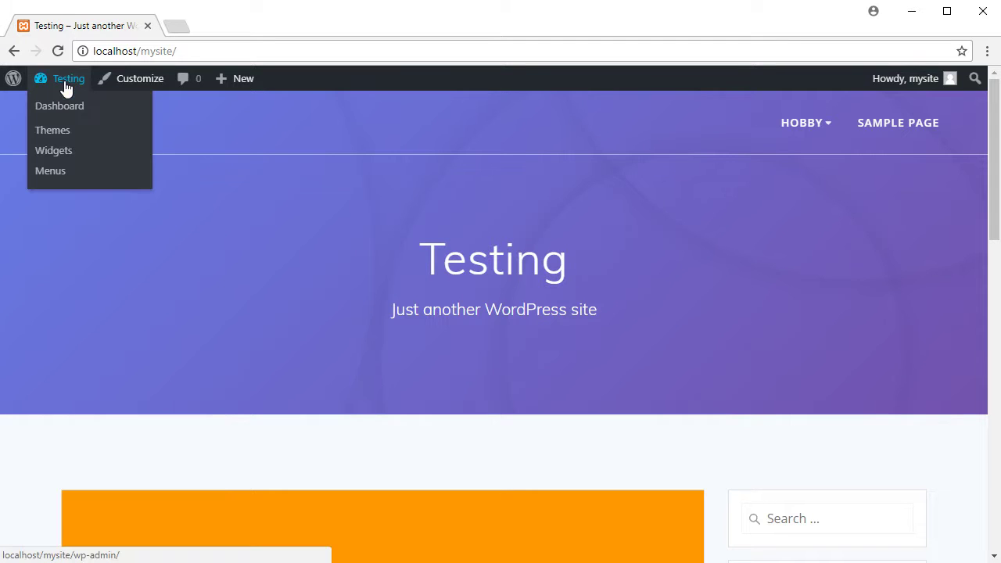
{"action": "left_click", "coordinate": [63, 157]}
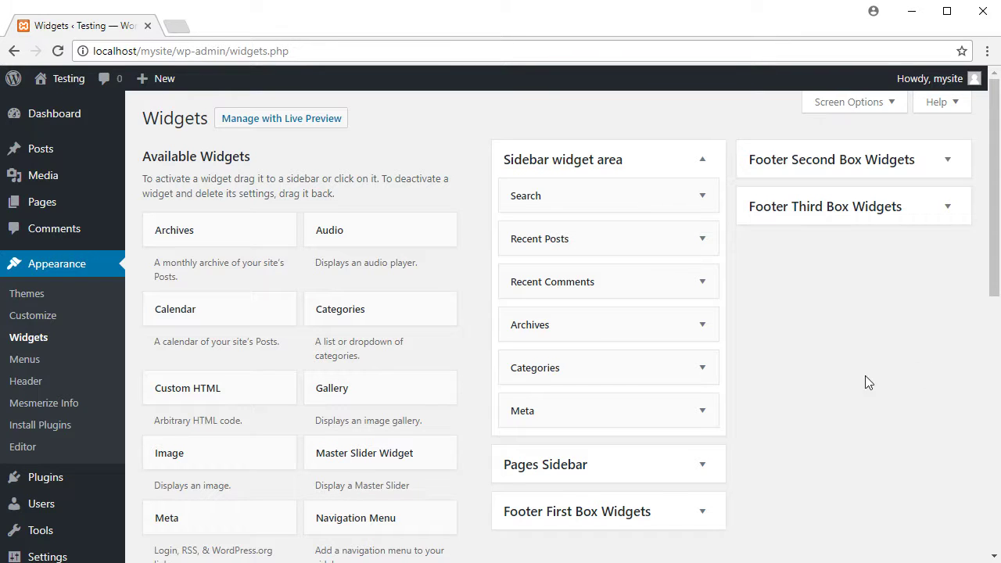
{"action": "scroll", "coordinate": [306, 435], "scroll_direction": "down", "scroll_amount": 8}
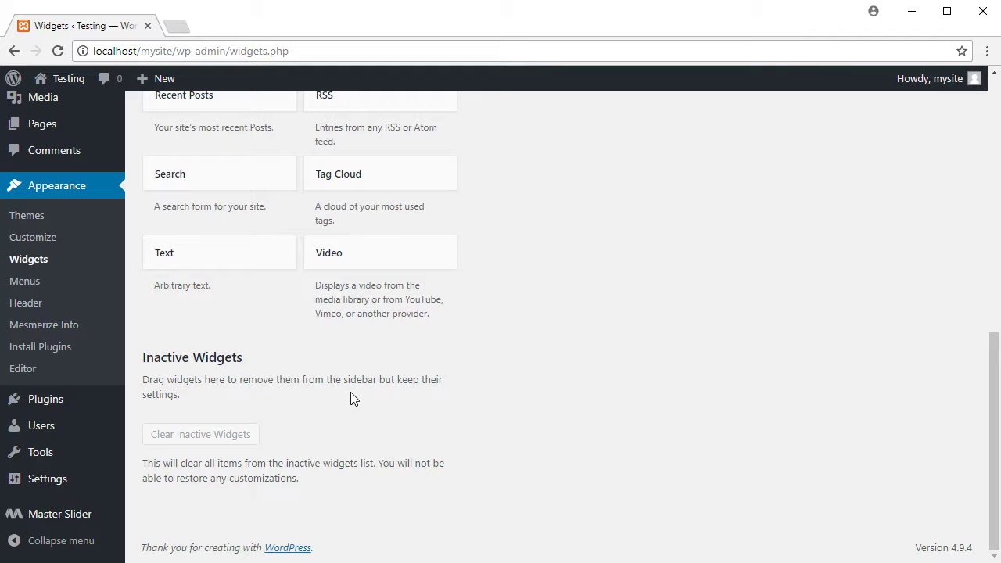
{"action": "scroll", "coordinate": [337, 398], "scroll_direction": "up", "scroll_amount": 7}
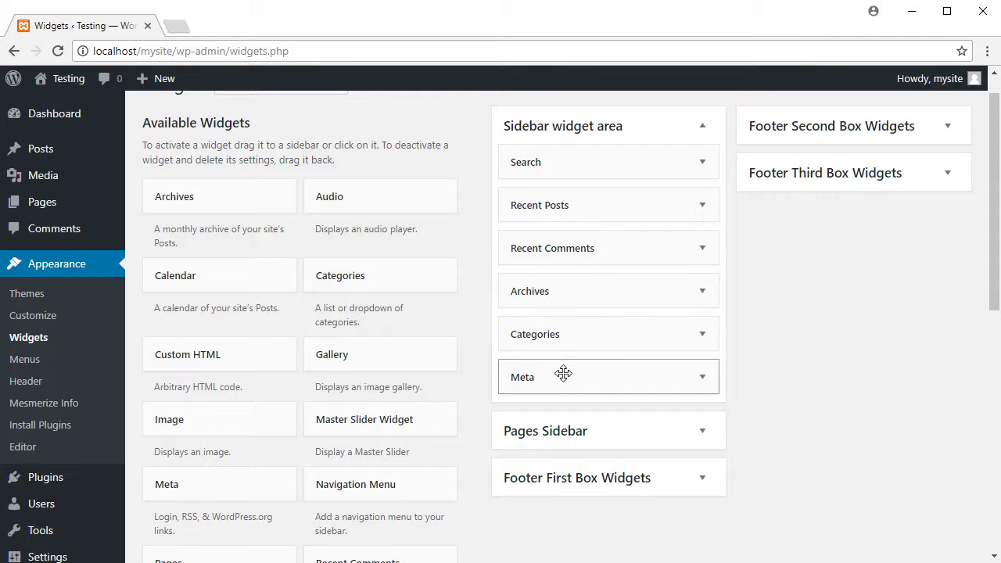
{"action": "left_click_drag", "start_coordinate": [563, 373], "coordinate": [565, 156]}
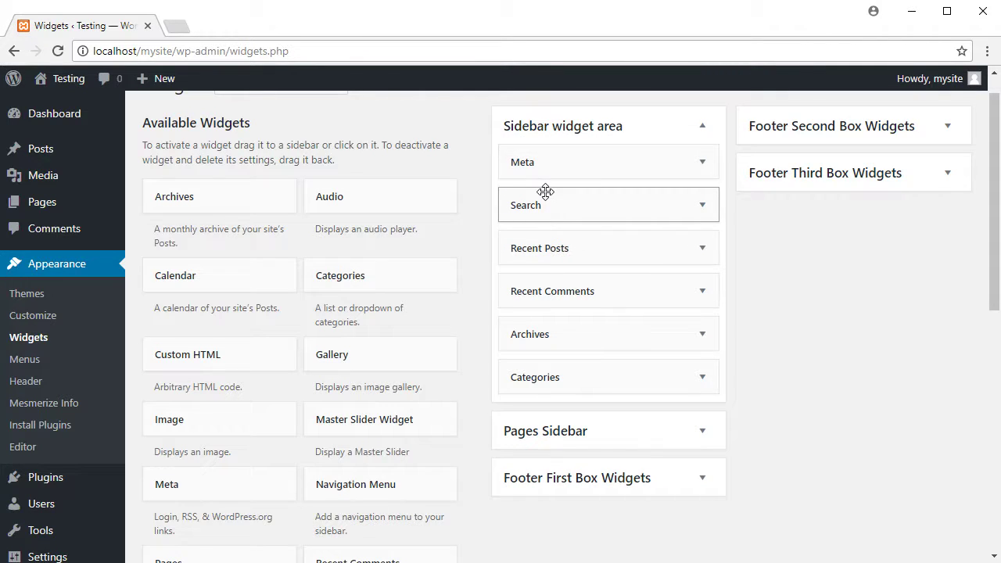
Step: Visit the site and check the order of the widgets in the blog sidebar
{"action": "mouse_move", "coordinate": [91, 97]}
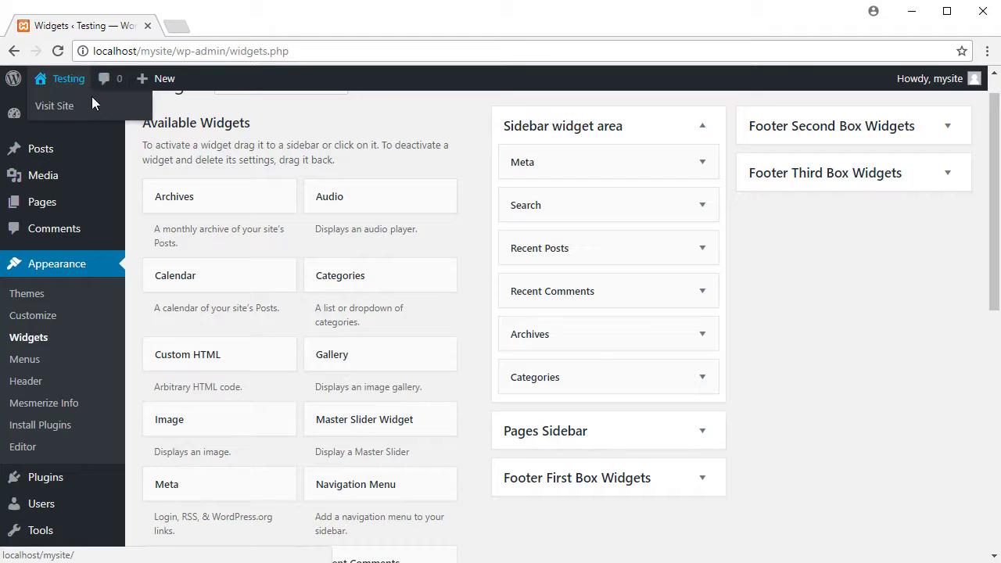
{"action": "left_click", "coordinate": [39, 108]}
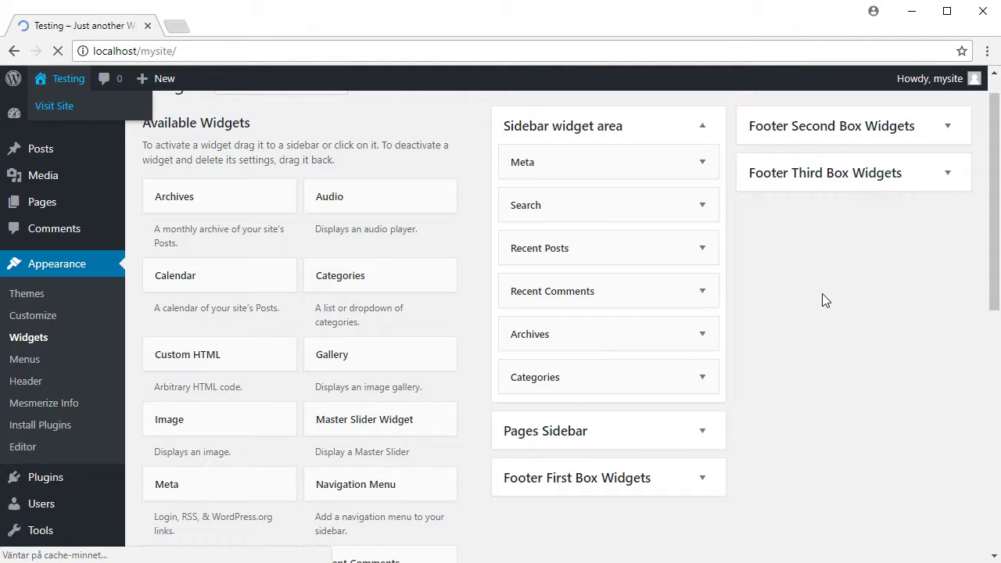
{"action": "scroll", "coordinate": [847, 318], "scroll_direction": "down", "scroll_amount": 4}
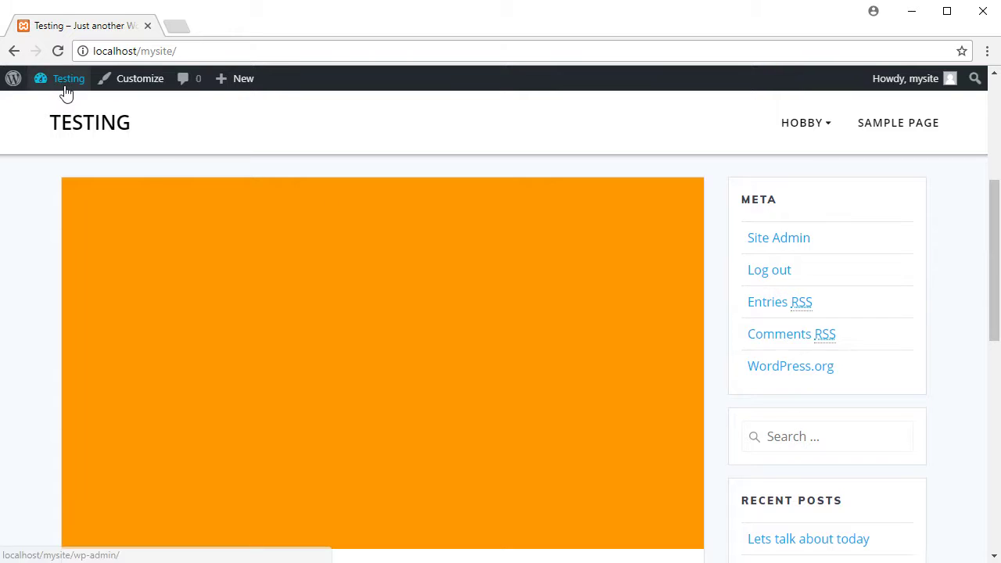
Step: Return to widget management and add a Text widget to the Sidebar widget area directly below Meta
{"action": "mouse_move", "coordinate": [64, 86]}
{"action": "left_click", "coordinate": [67, 158]}
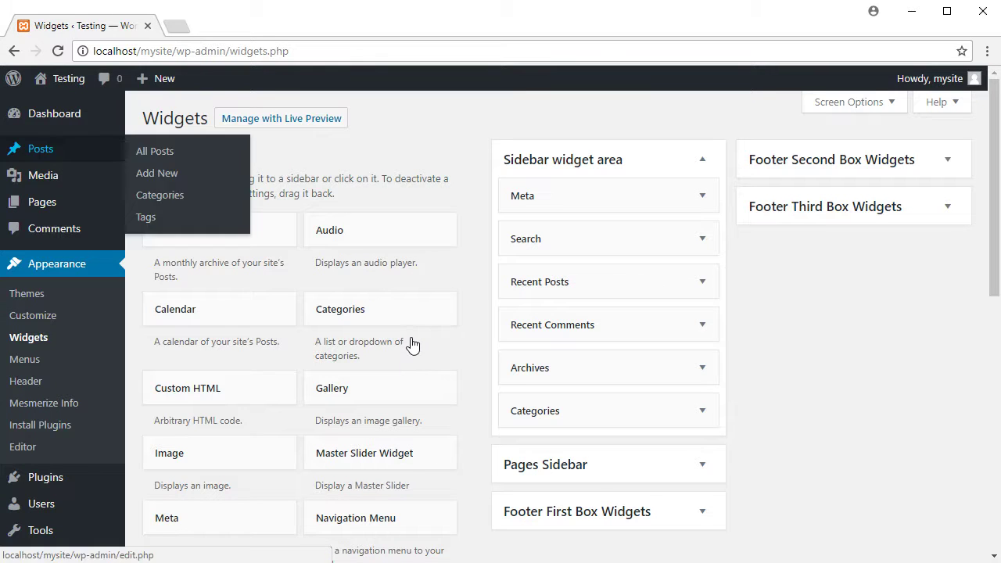
{"action": "scroll", "coordinate": [415, 344], "scroll_direction": "down", "scroll_amount": 3}
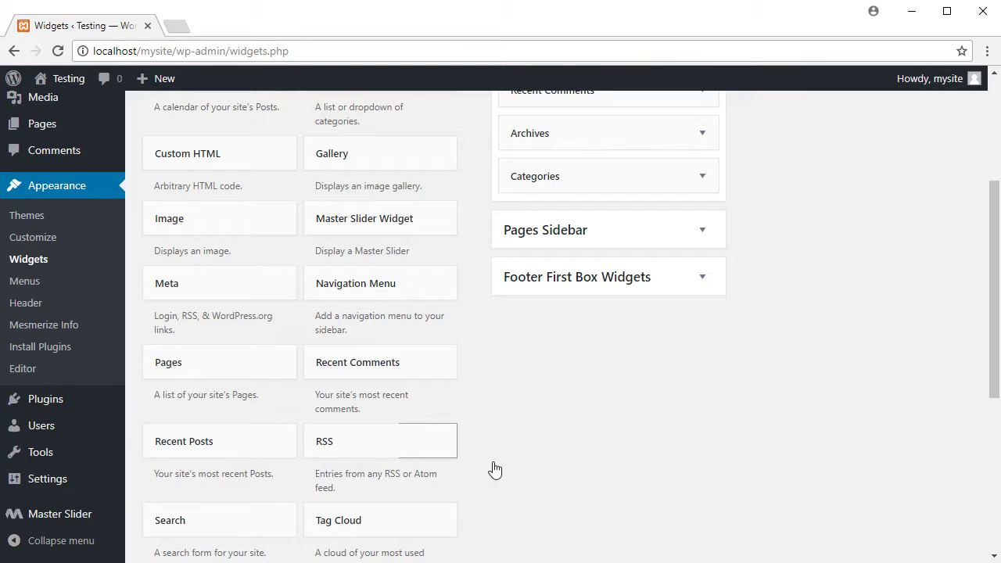
{"action": "scroll", "coordinate": [447, 472], "scroll_direction": "down", "scroll_amount": 5}
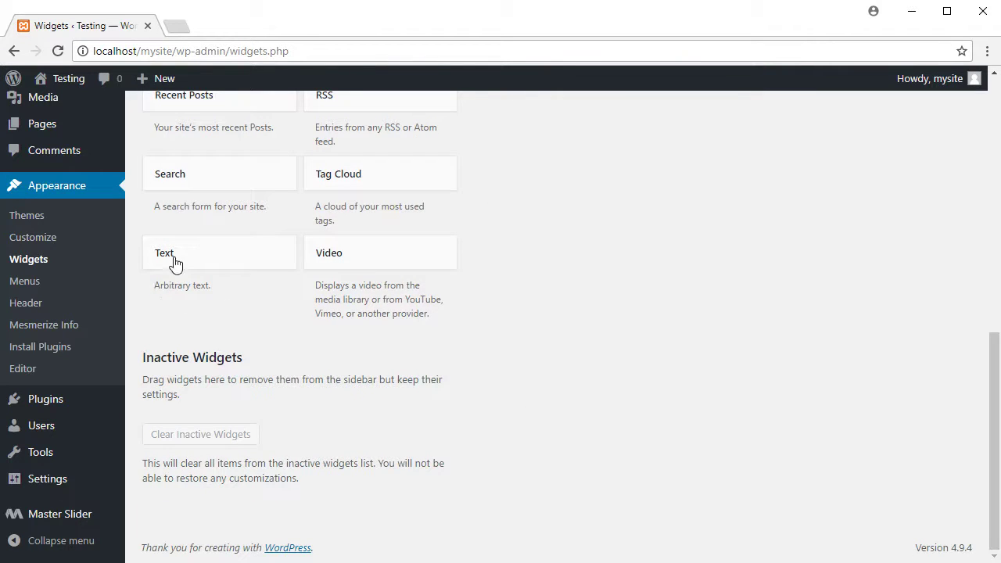
{"action": "left_click_drag", "start_coordinate": [171, 259], "coordinate": [537, 230]}
{"action": "scroll", "coordinate": [606, 174], "scroll_direction": "up", "scroll_amount": 8}
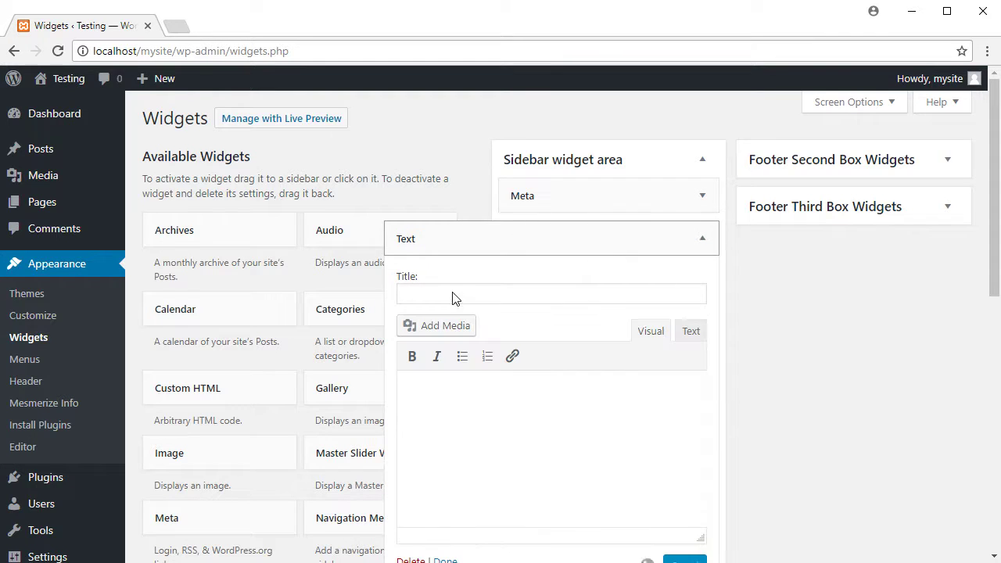
Step: Give the Text widget the title "Hello" and the content "This is just a bunch of text", save it and collapse it
{"action": "left_click", "coordinate": [476, 294]}
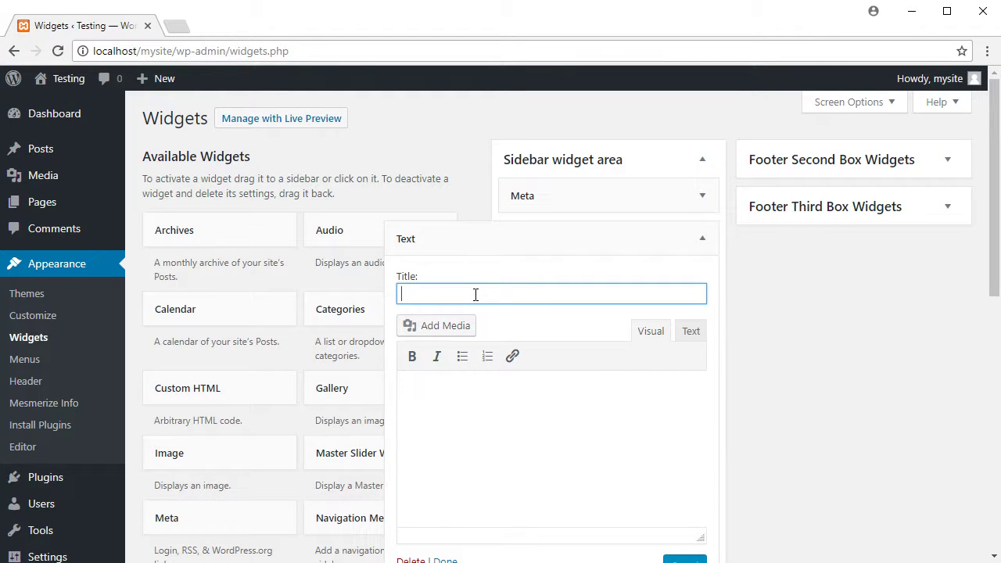
{"action": "type", "text": "Hello"}
{"action": "left_click", "coordinate": [475, 455]}
{"action": "type", "text": "This"}
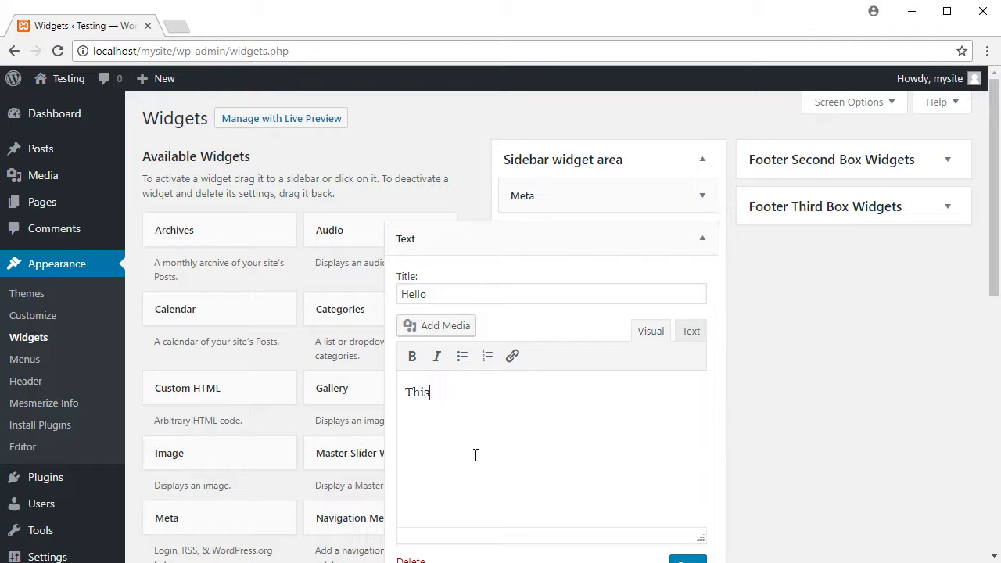
{"action": "type", "text": " is just a bunch of text"}
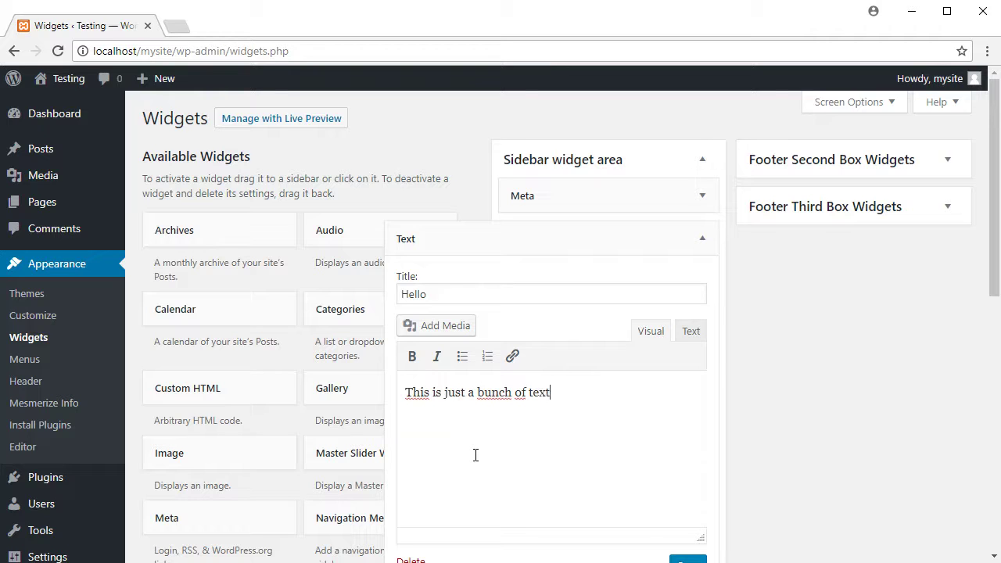
{"action": "scroll", "coordinate": [899, 413], "scroll_direction": "down", "scroll_amount": 2}
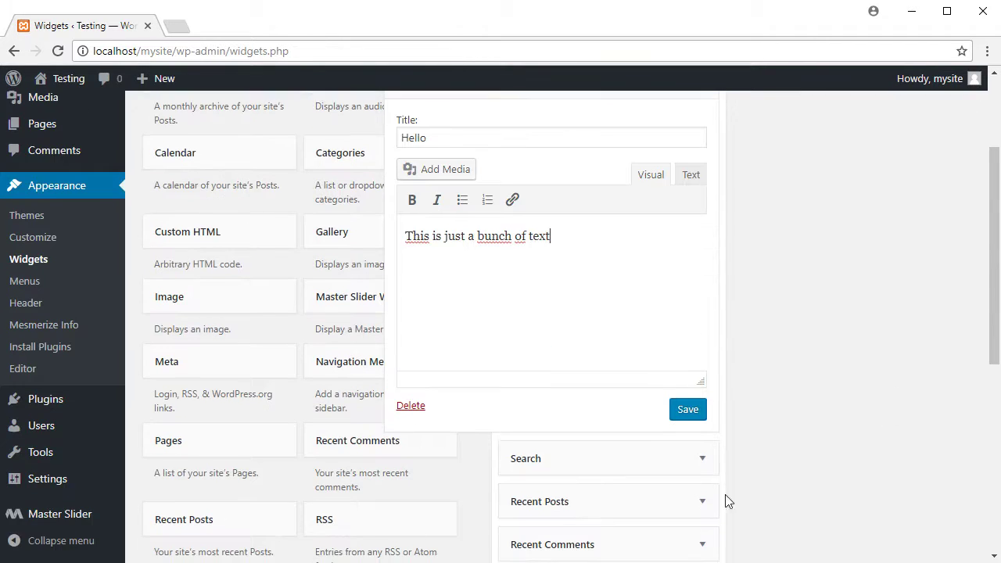
{"action": "left_click", "coordinate": [687, 412]}
{"action": "scroll", "coordinate": [912, 403], "scroll_direction": "up", "scroll_amount": 2}
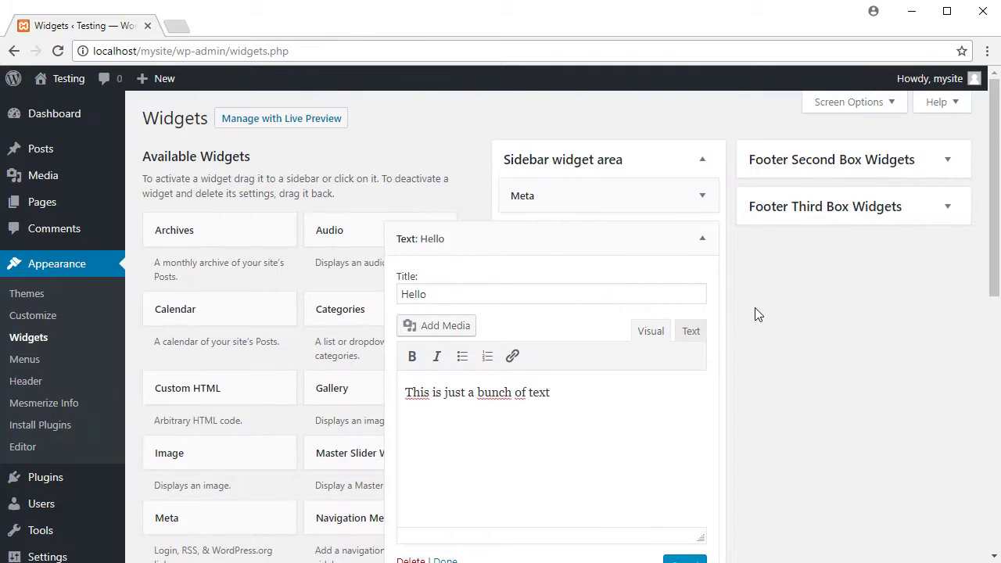
{"action": "left_click", "coordinate": [701, 239]}
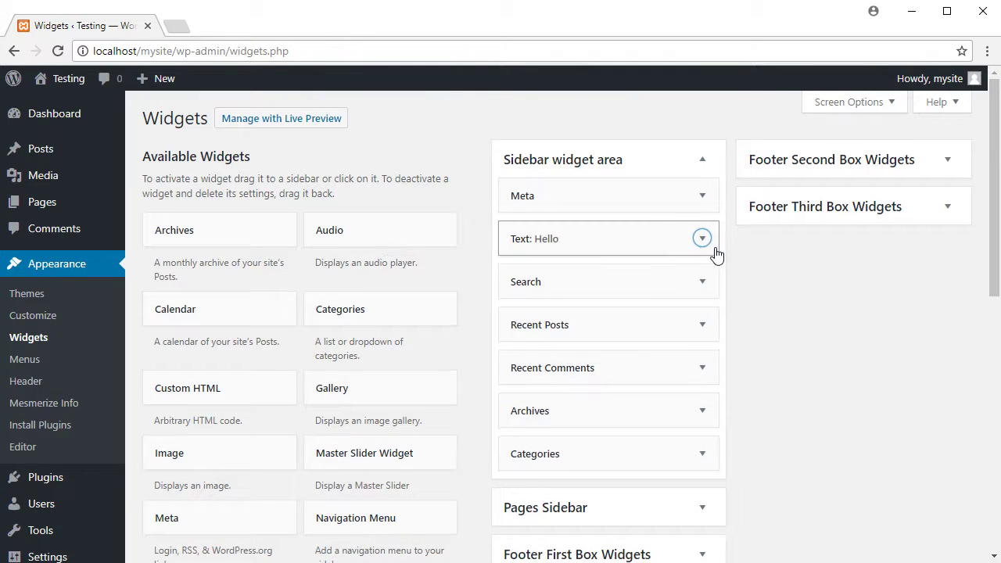
Step: Visit the site and examine the Hello text widget and the rest of the sidebar beside the posts
{"action": "mouse_move", "coordinate": [58, 82]}
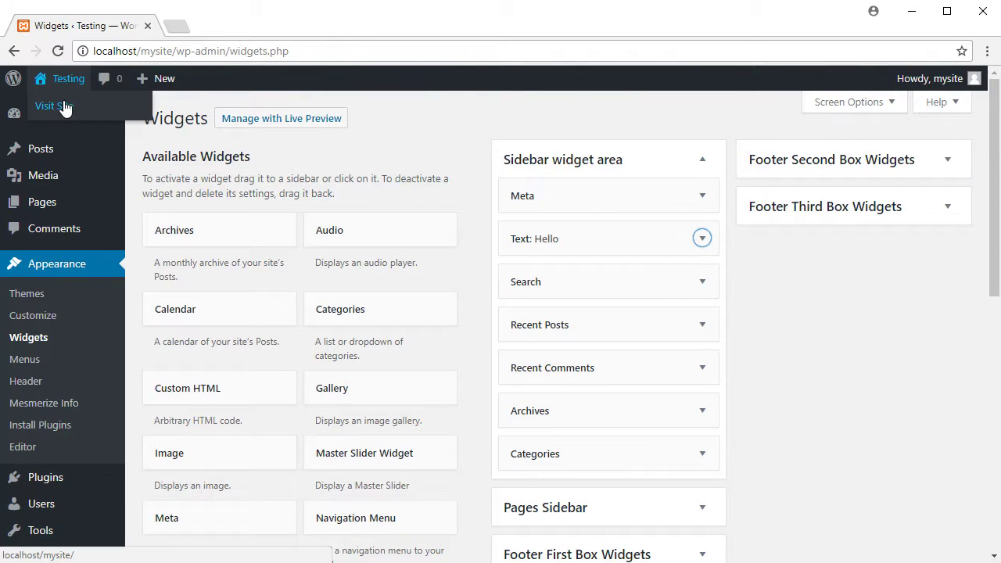
{"action": "left_click", "coordinate": [64, 108]}
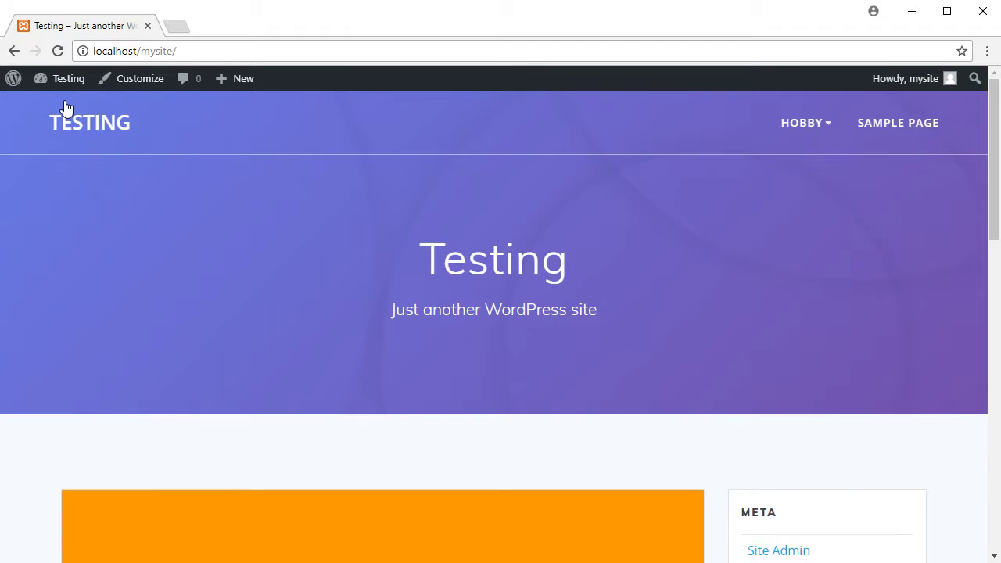
{"action": "scroll", "coordinate": [631, 316], "scroll_direction": "down", "scroll_amount": 4}
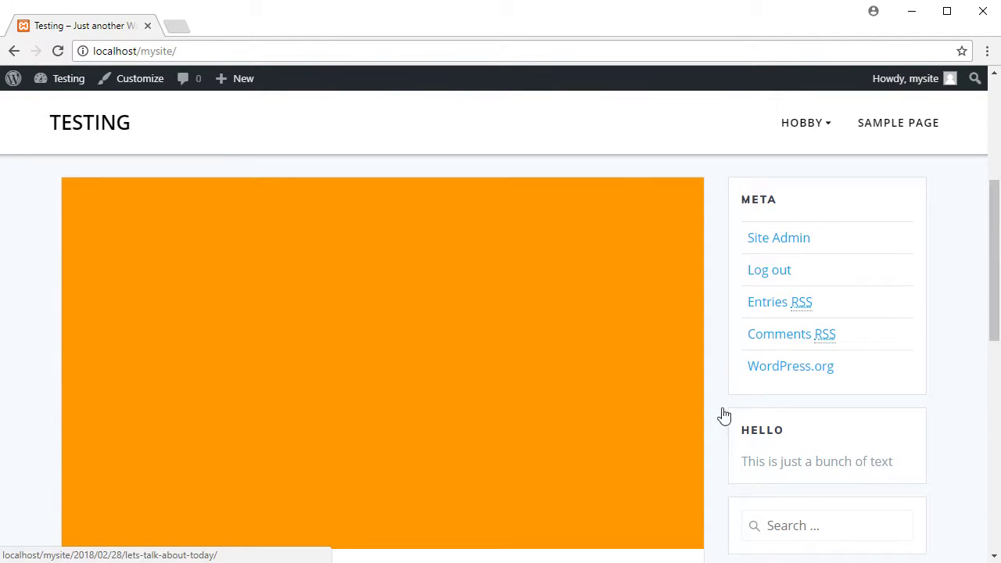
{"action": "double_click", "coordinate": [770, 432]}
{"action": "left_click_drag", "start_coordinate": [747, 461], "coordinate": [823, 463]}
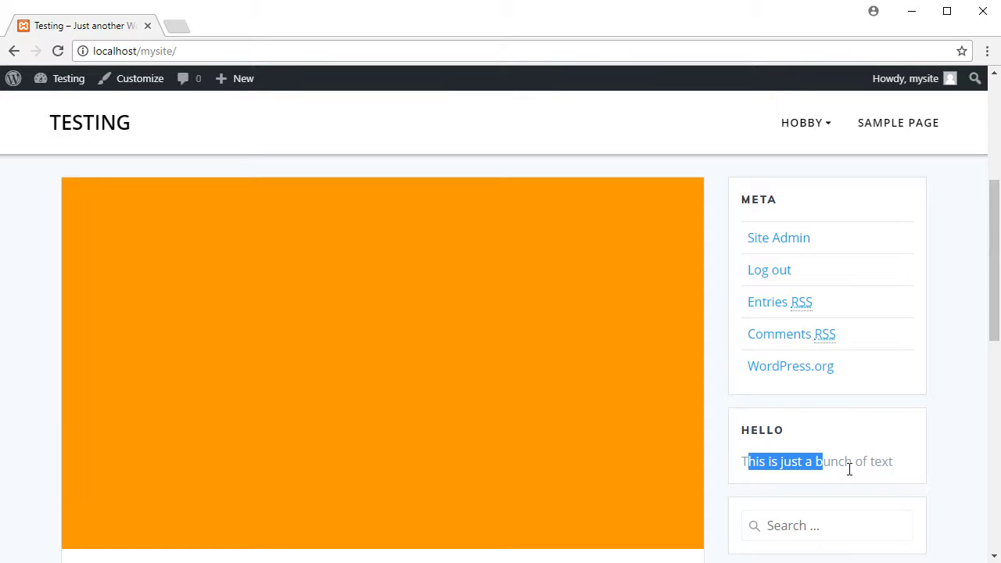
{"action": "left_click", "coordinate": [881, 465]}
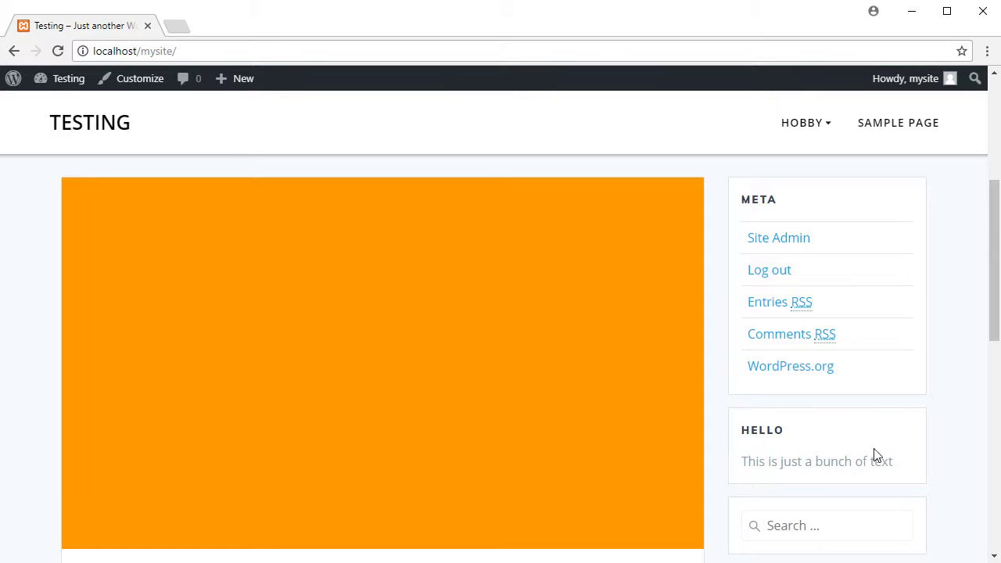
{"action": "scroll", "coordinate": [793, 244], "scroll_direction": "down", "scroll_amount": 2}
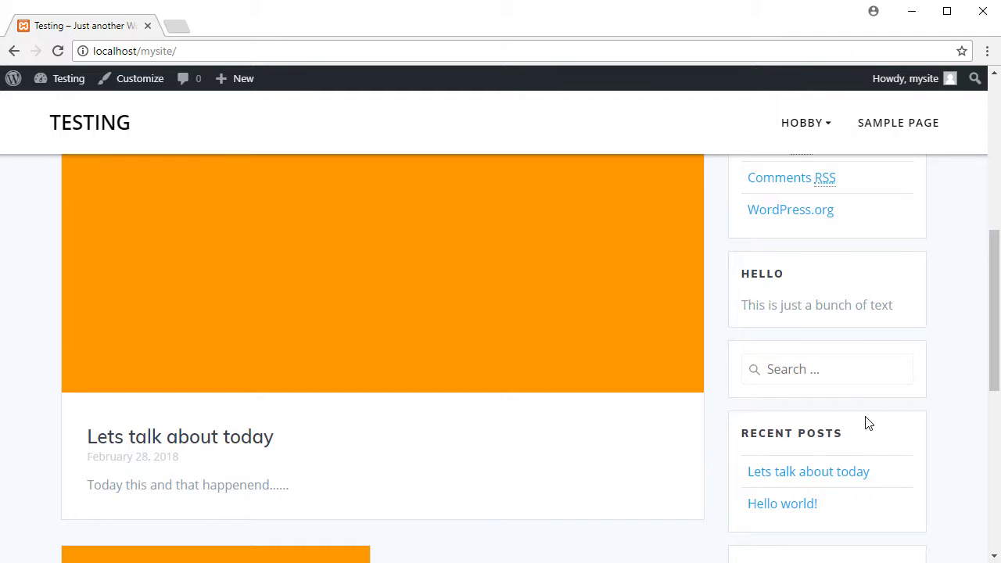
{"action": "scroll", "coordinate": [868, 422], "scroll_direction": "down", "scroll_amount": 3}
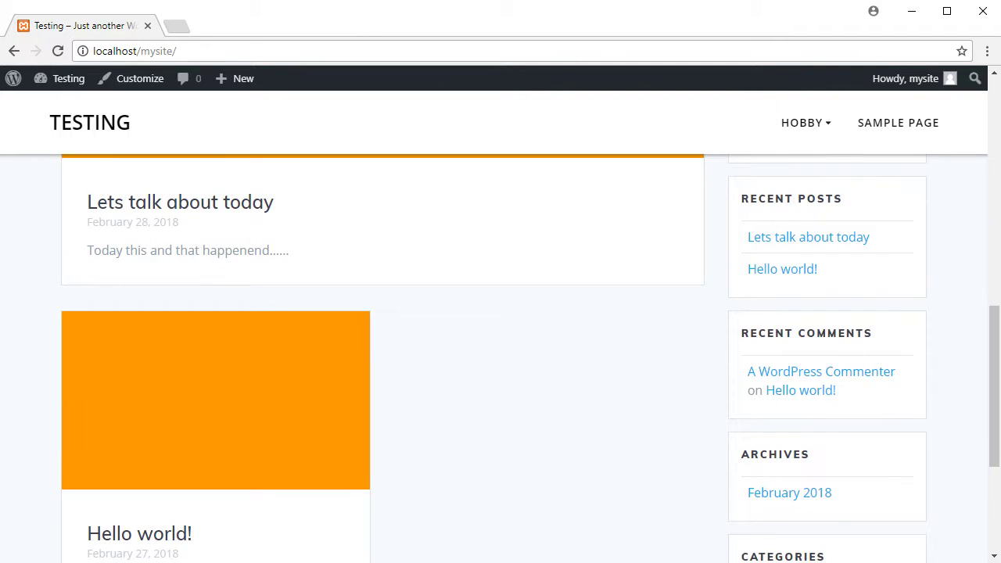
Step: Go back to widget management and review the widgets in the Sidebar widget area
{"action": "mouse_move", "coordinate": [64, 83]}
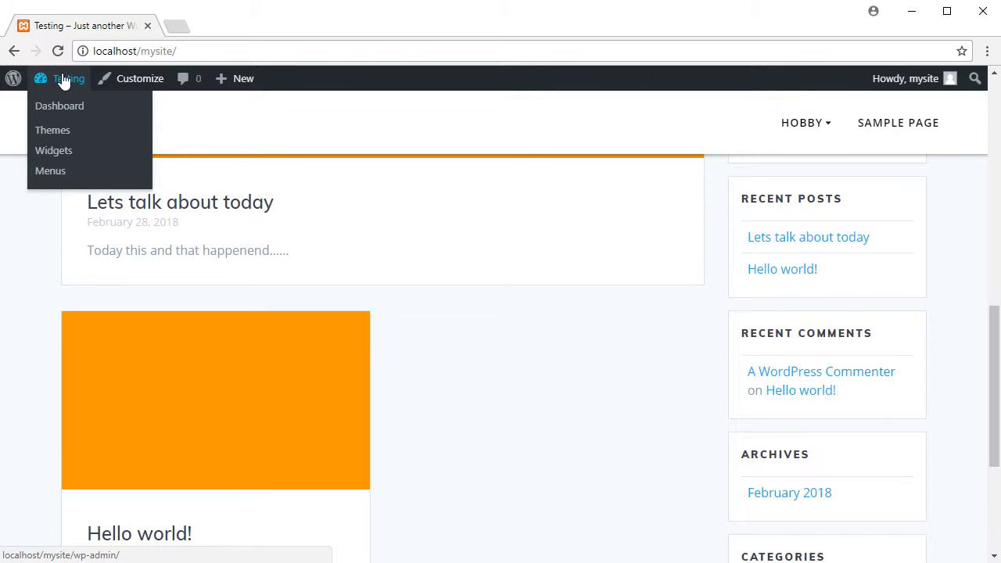
{"action": "left_click", "coordinate": [64, 160]}
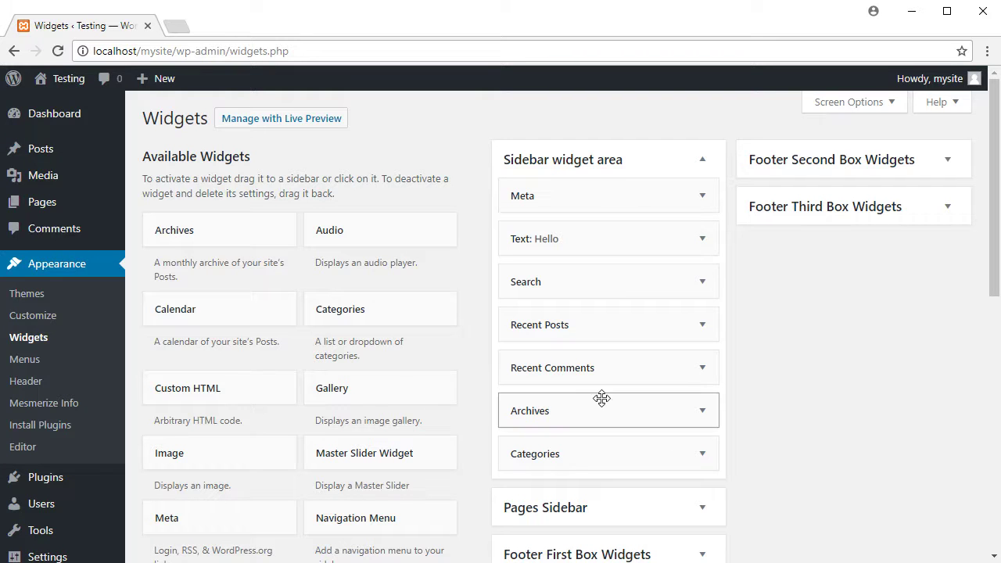
{"action": "scroll", "coordinate": [521, 192], "scroll_direction": "down", "scroll_amount": 1}
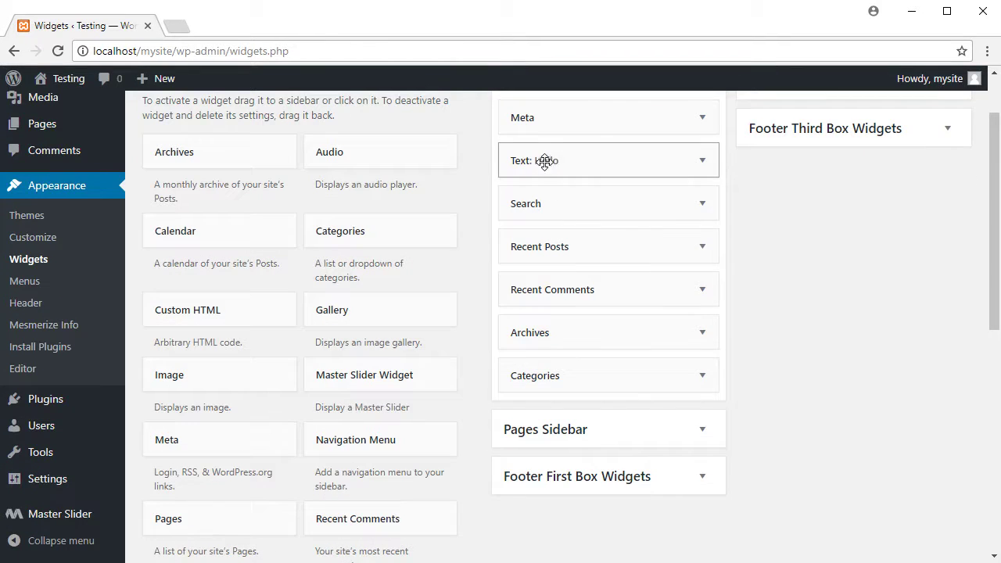
{"action": "scroll", "coordinate": [834, 396], "scroll_direction": "up", "scroll_amount": 1}
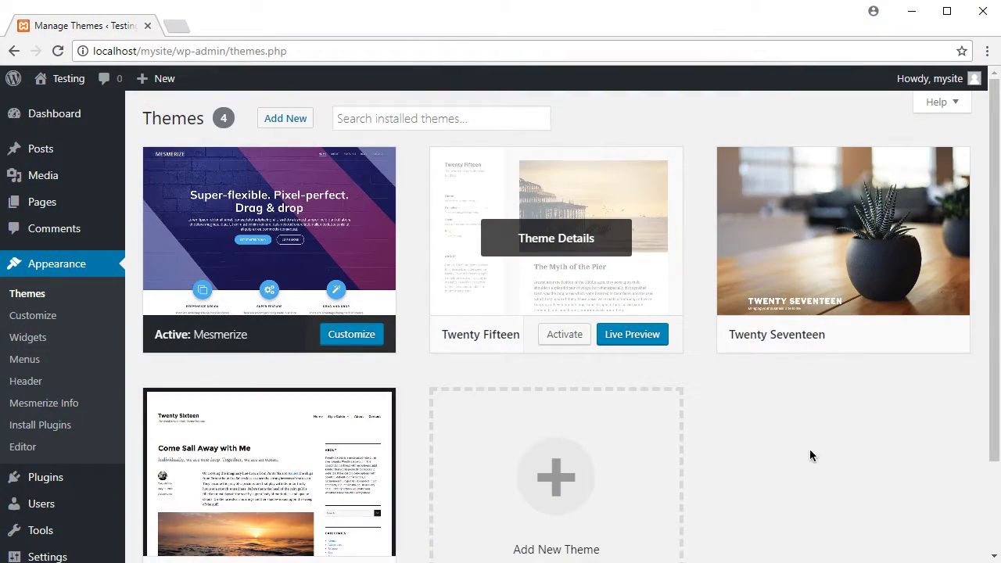
Step: Start adding a new theme and browse the latest and popular themes available to install
{"action": "left_click", "coordinate": [290, 120]}
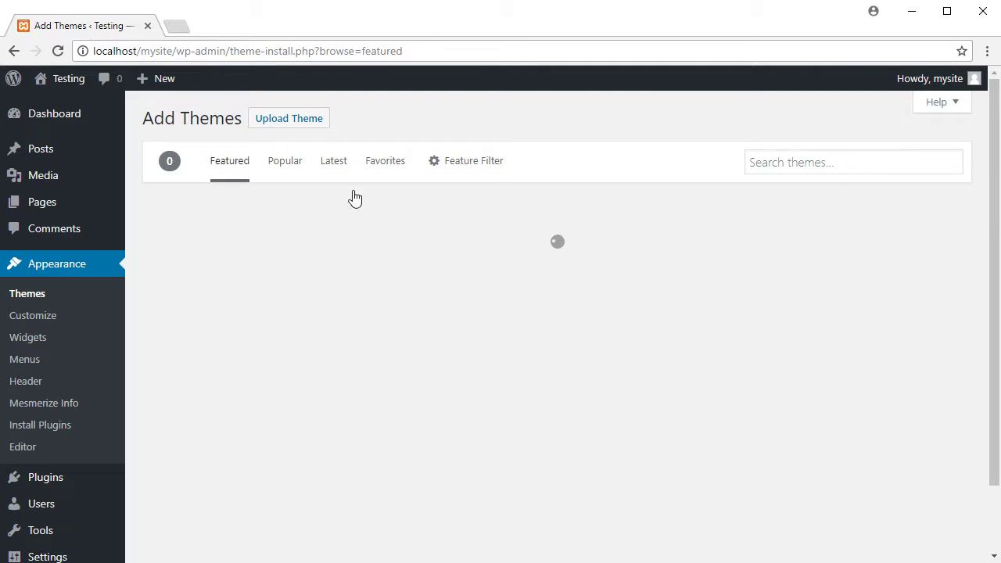
{"action": "left_click", "coordinate": [333, 162]}
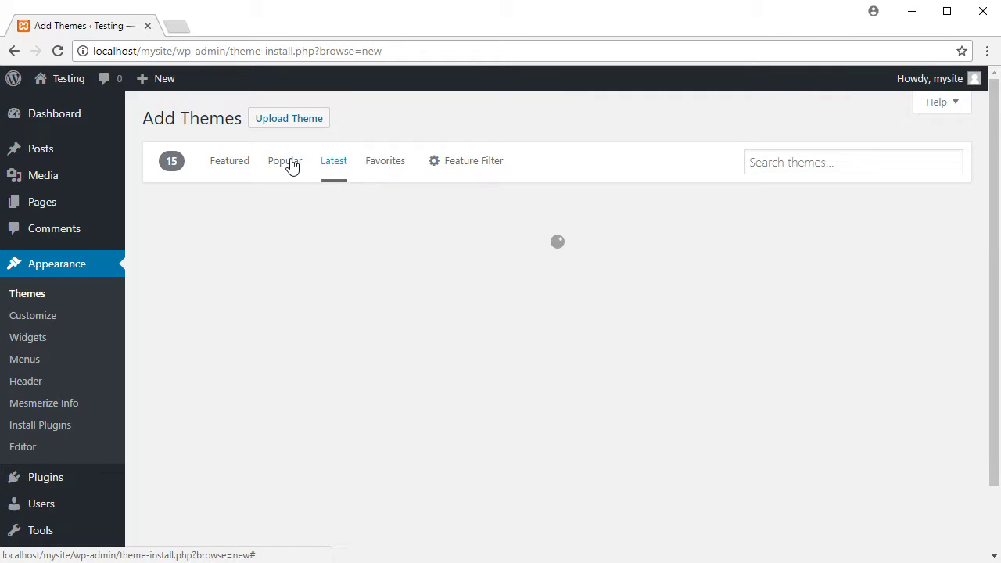
{"action": "left_click", "coordinate": [292, 164]}
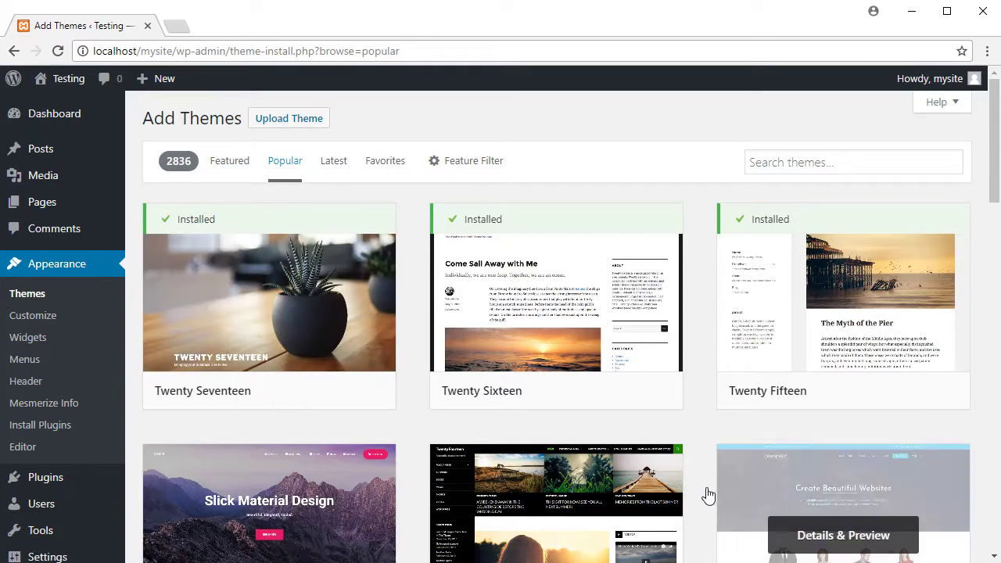
{"action": "scroll", "coordinate": [706, 495], "scroll_direction": "down", "scroll_amount": 1}
{"action": "scroll", "coordinate": [708, 495], "scroll_direction": "down", "scroll_amount": 5}
{"action": "scroll", "coordinate": [708, 494], "scroll_direction": "down", "scroll_amount": 1}
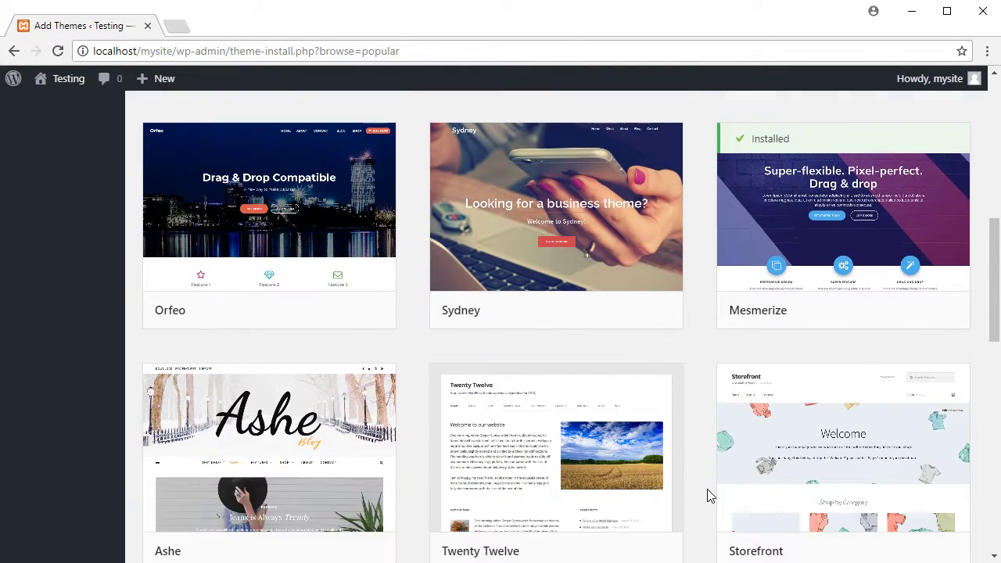
Step: Browse further through the popular themes and install the VT Blogging theme
{"action": "scroll", "coordinate": [707, 495], "scroll_direction": "down", "scroll_amount": 5}
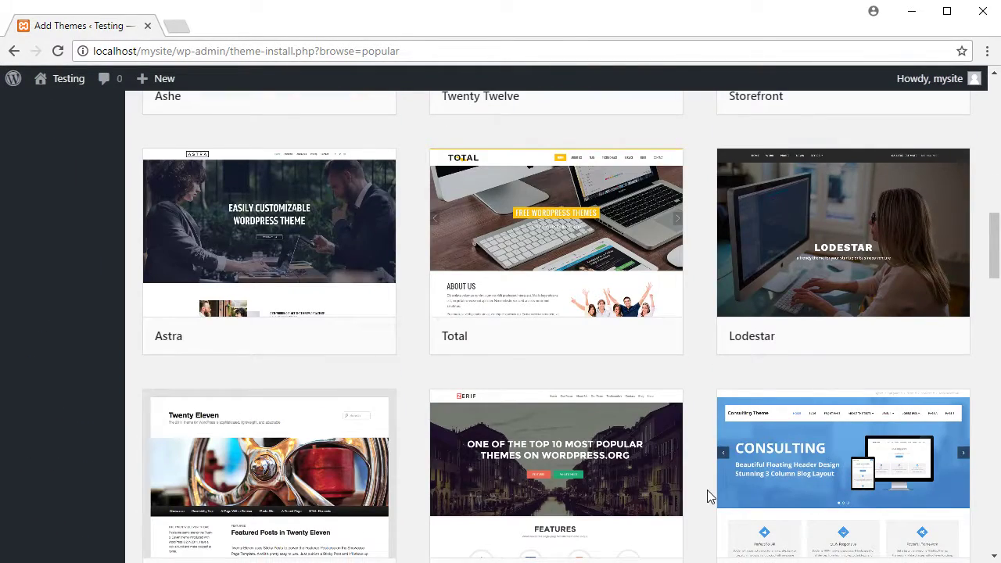
{"action": "scroll", "coordinate": [707, 495], "scroll_direction": "down", "scroll_amount": 2}
{"action": "scroll", "coordinate": [707, 495], "scroll_direction": "down", "scroll_amount": 2}
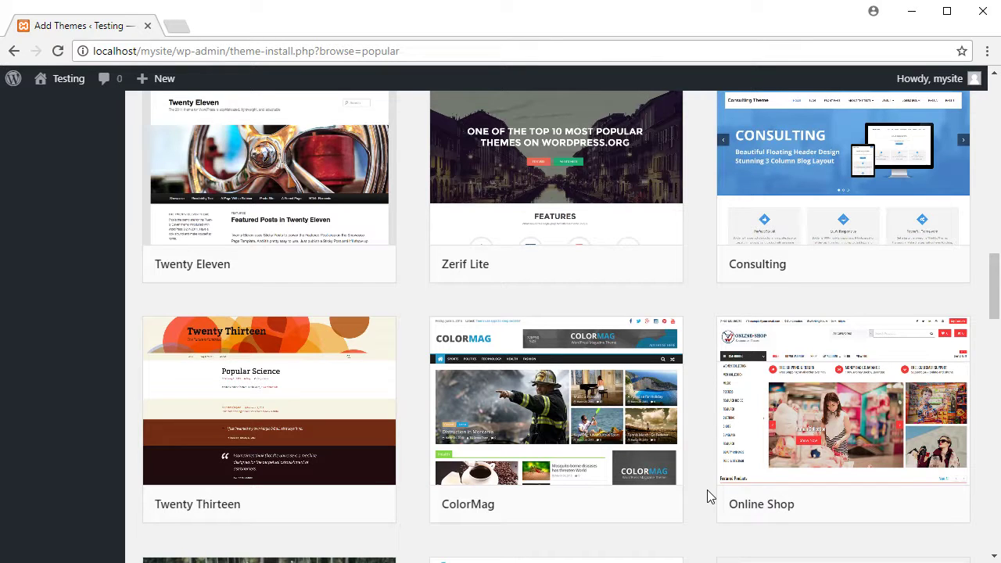
{"action": "scroll", "coordinate": [707, 495], "scroll_direction": "down", "scroll_amount": 7}
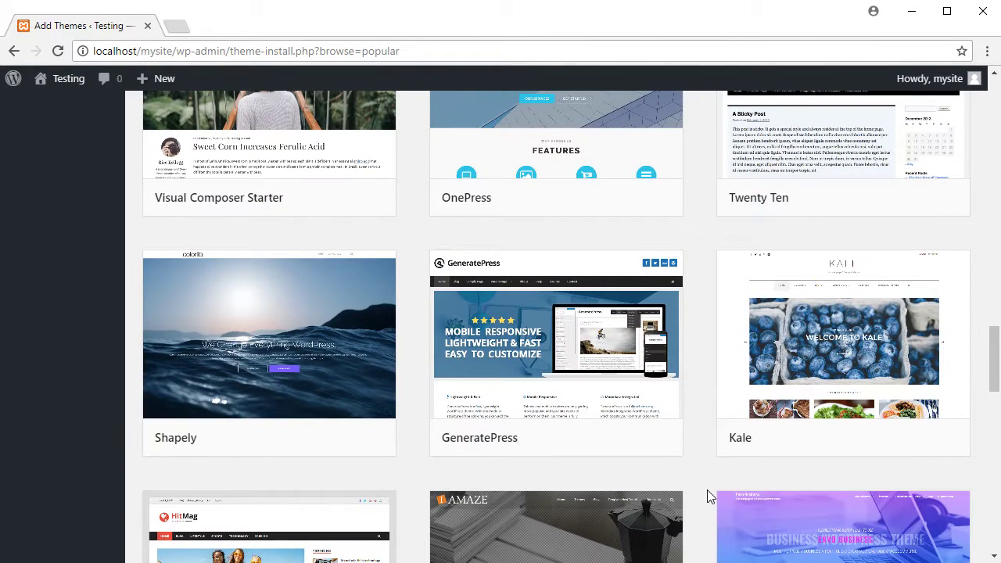
{"action": "scroll", "coordinate": [743, 488], "scroll_direction": "up", "scroll_amount": 1}
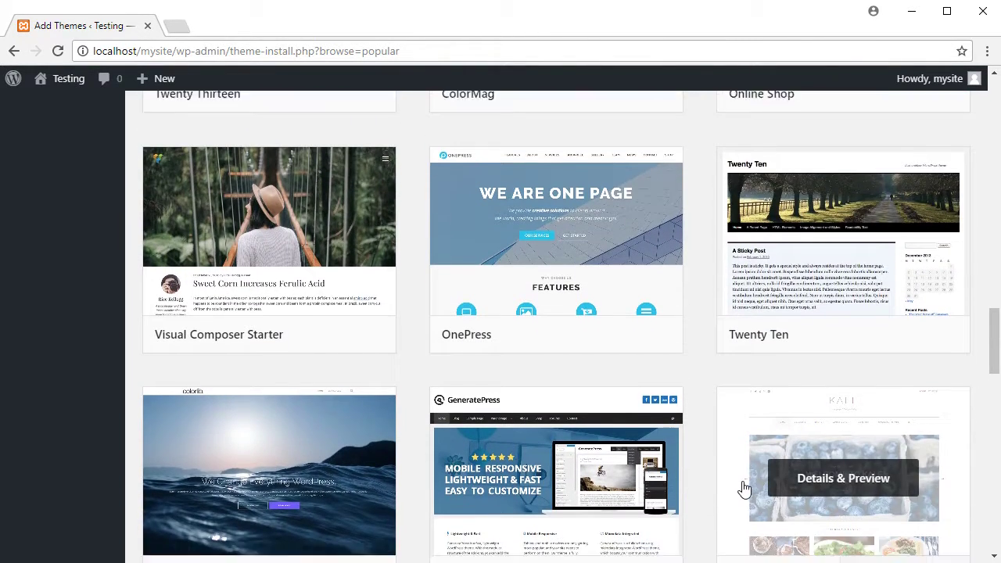
{"action": "scroll", "coordinate": [744, 488], "scroll_direction": "down", "scroll_amount": 2}
{"action": "scroll", "coordinate": [744, 488], "scroll_direction": "down", "scroll_amount": 7}
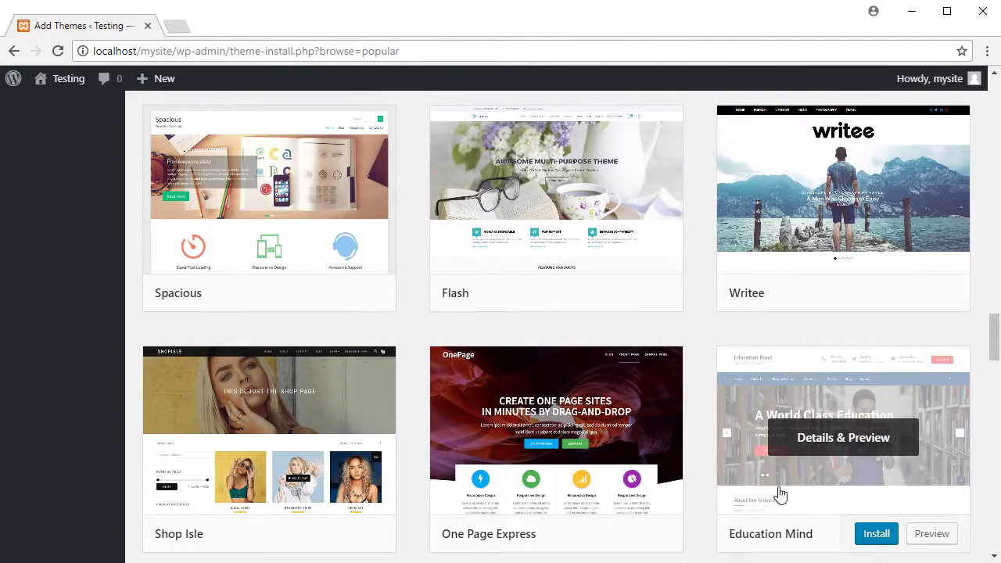
{"action": "scroll", "coordinate": [791, 485], "scroll_direction": "down", "scroll_amount": 4}
{"action": "mouse_move", "coordinate": [458, 404]}
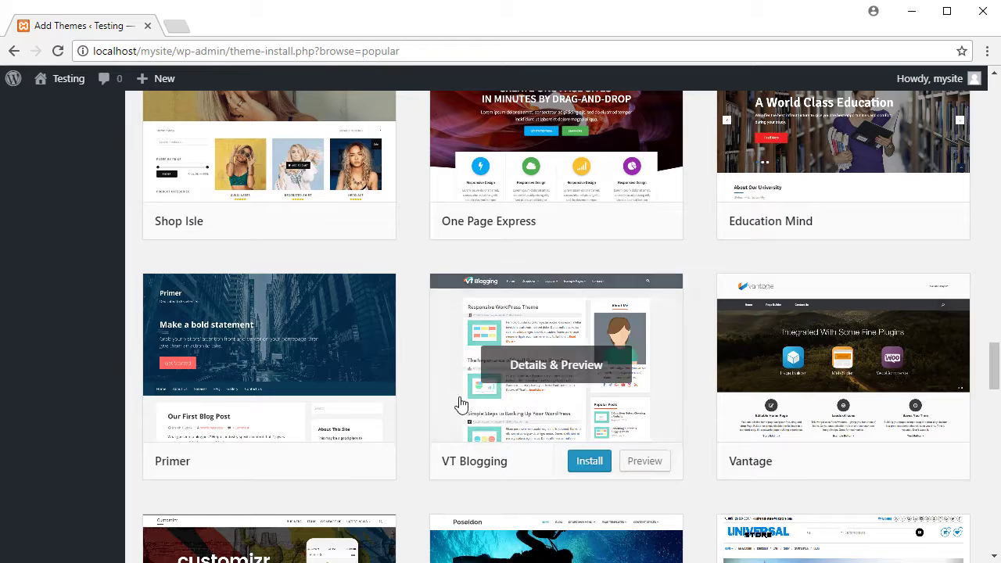
{"action": "left_click", "coordinate": [586, 466]}
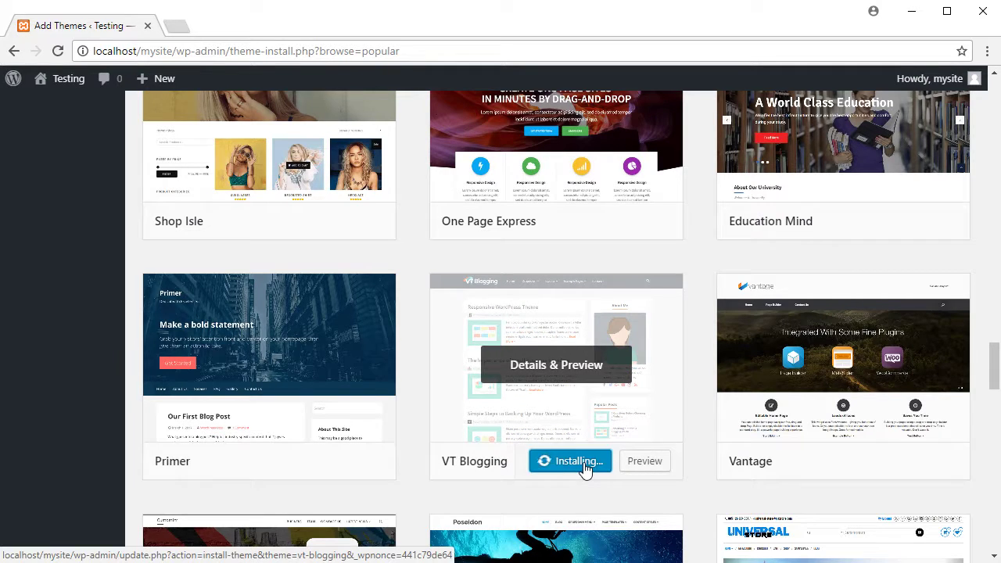